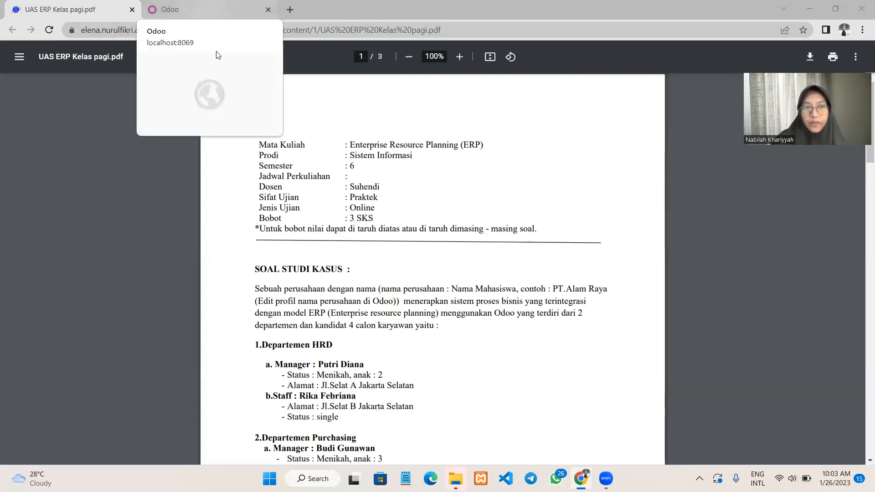
- Log in to the first database in the Odoo list with the administrator's e-mail and account password, declining the browser's password update
{"action": "left_click", "coordinate": [210, 9]}
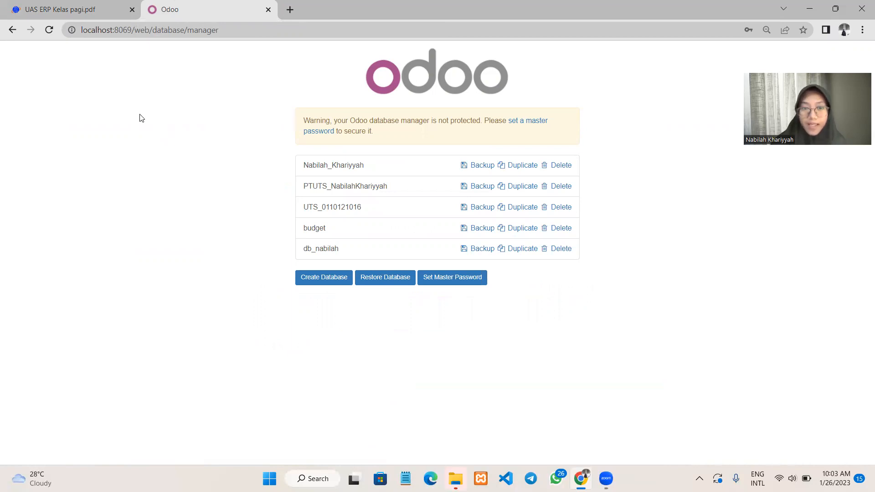
{"action": "left_click", "coordinate": [321, 167]}
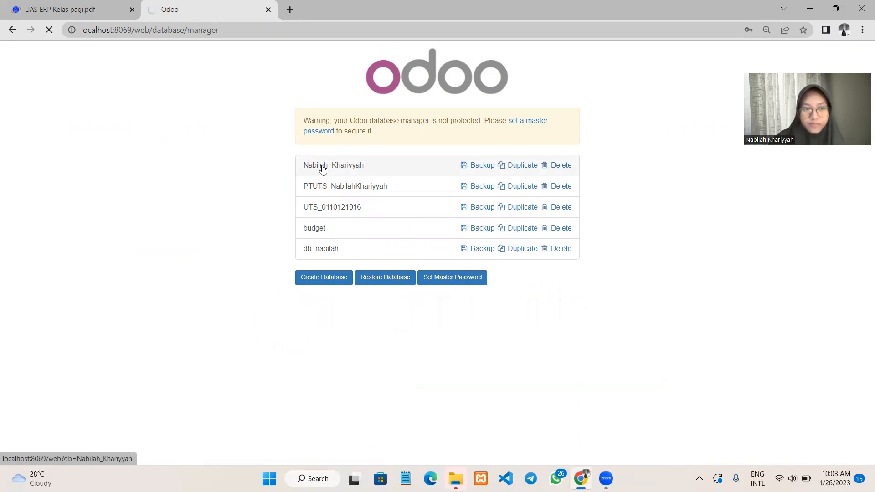
{"action": "left_click", "coordinate": [368, 140]}
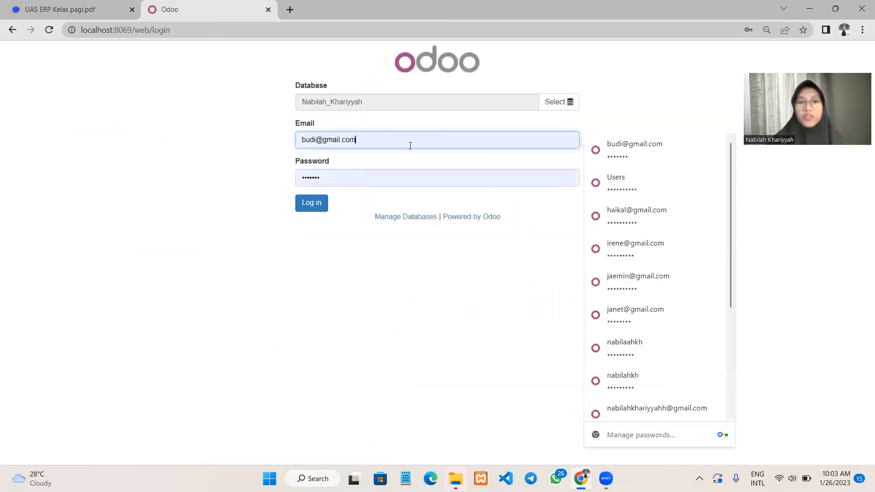
{"action": "scroll", "coordinate": [669, 403], "scroll_direction": "down", "scroll_amount": 1}
{"action": "left_click", "coordinate": [669, 402]}
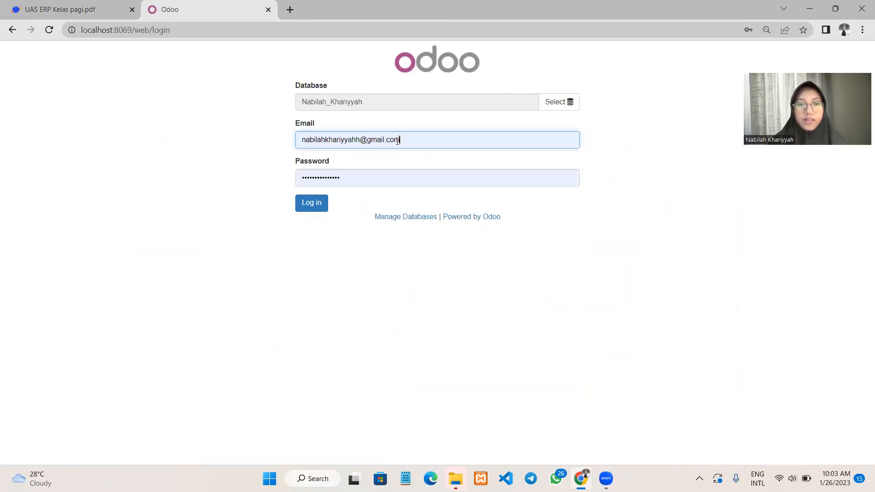
{"action": "left_click_drag", "start_coordinate": [359, 177], "coordinate": [287, 186]}
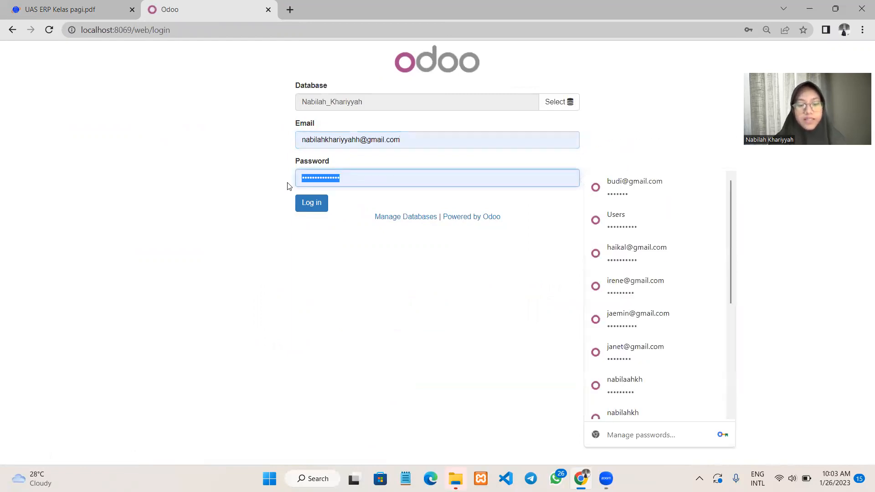
{"action": "type", "text": "n••••"}
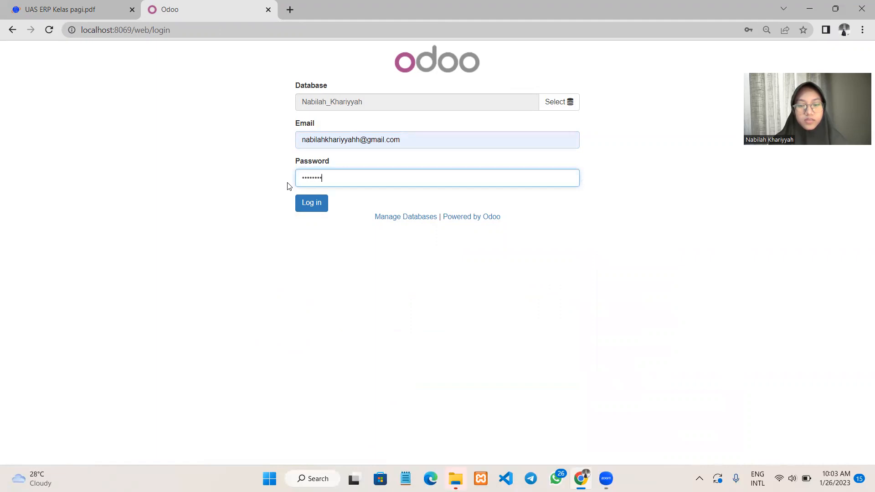
{"action": "key", "text": "Return"}
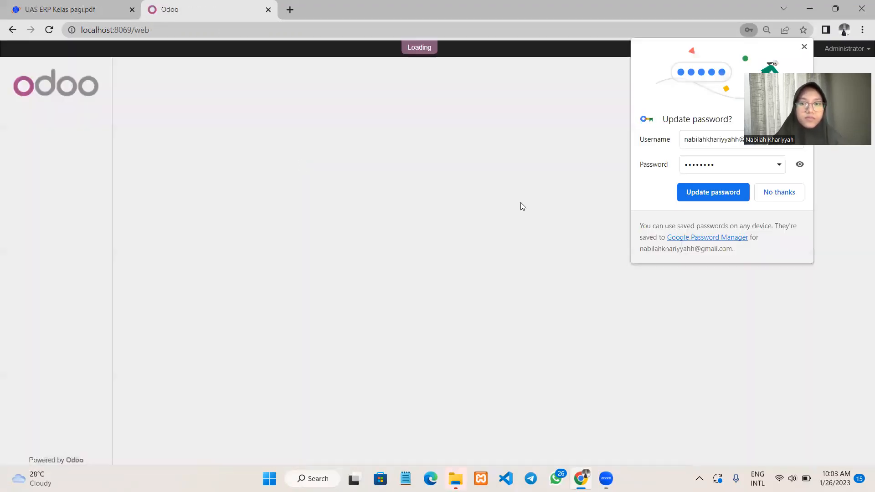
{"action": "left_click", "coordinate": [790, 199]}
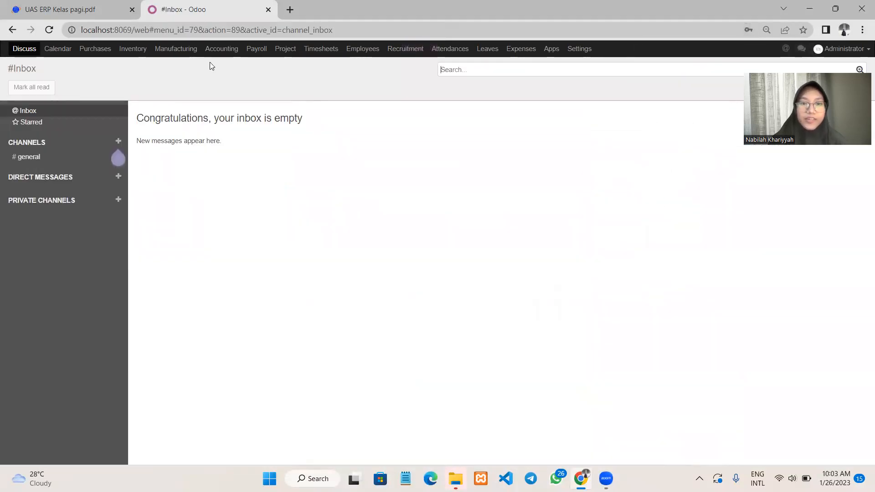
- Review the HRD and Purchasing department requirements in UAS ERP Kelas pagi.pdf, and return to Odoo
{"action": "left_click", "coordinate": [78, 9]}
{"action": "scroll", "coordinate": [492, 278], "scroll_direction": "down", "scroll_amount": 3}
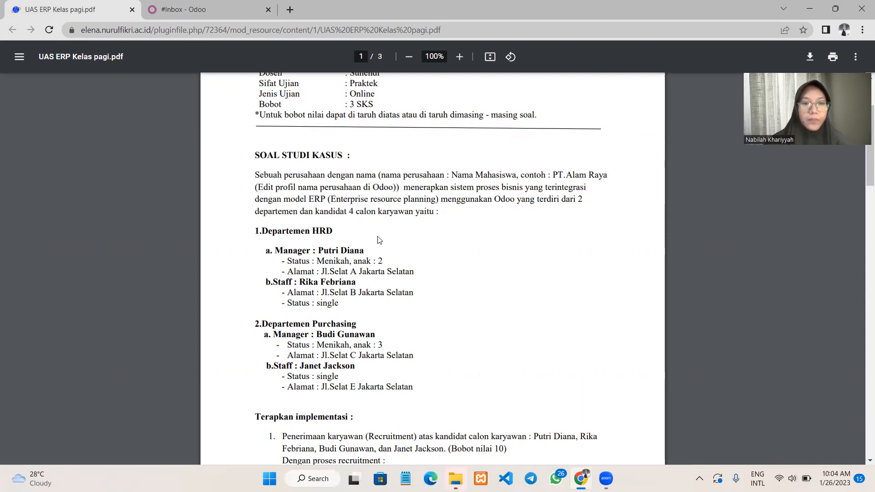
{"action": "left_click", "coordinate": [199, 1]}
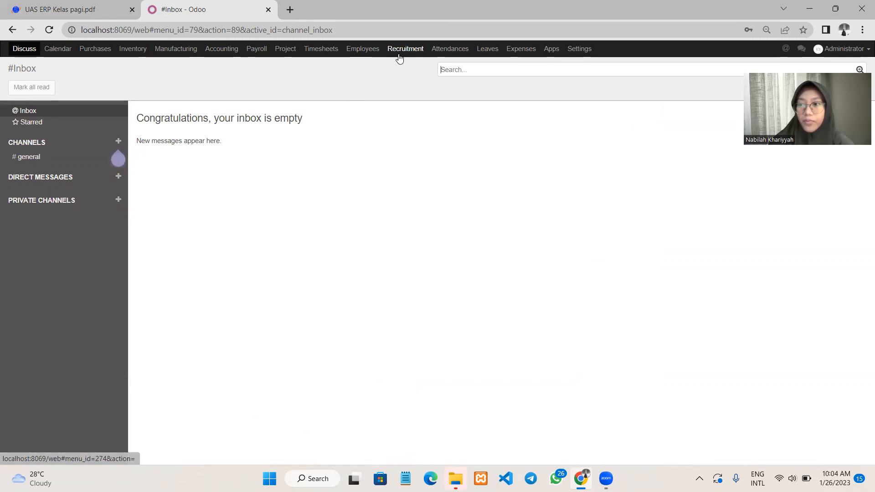
- Examine the department, recruitment responsible and expected new employees fields of a blank job position in Recruitment, and discard the record
{"action": "left_click", "coordinate": [399, 55]}
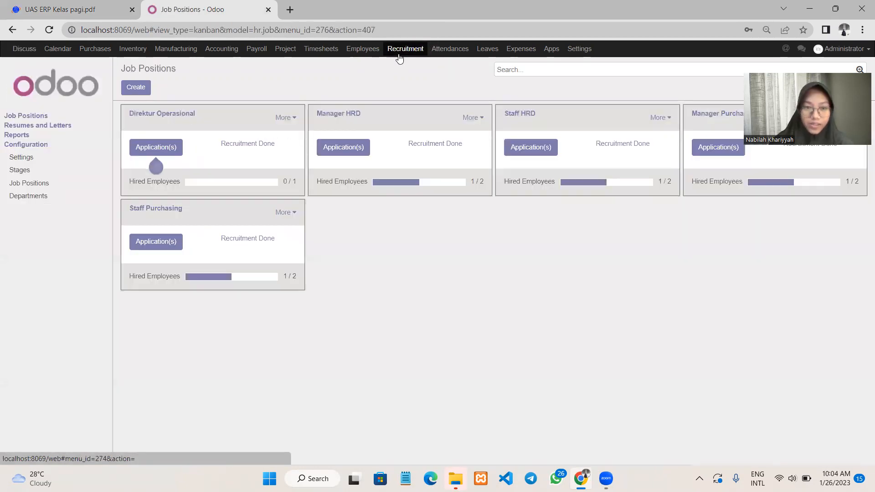
{"action": "left_click", "coordinate": [33, 186]}
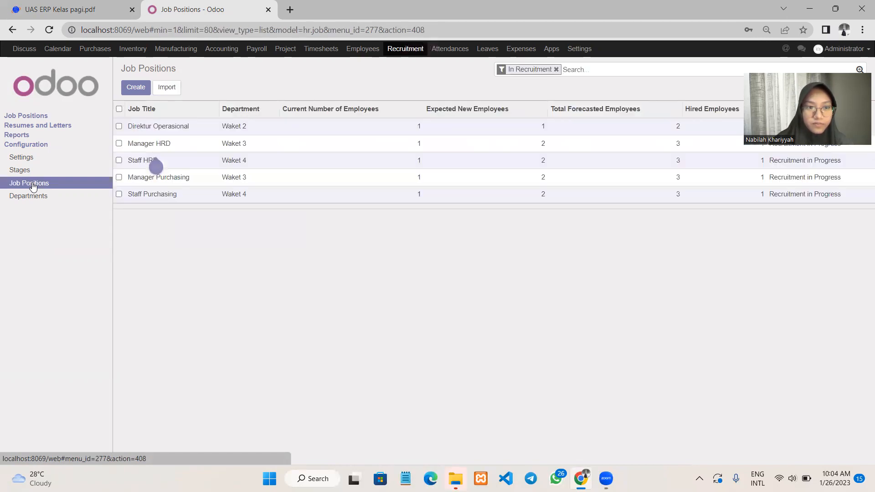
{"action": "left_click", "coordinate": [137, 91]}
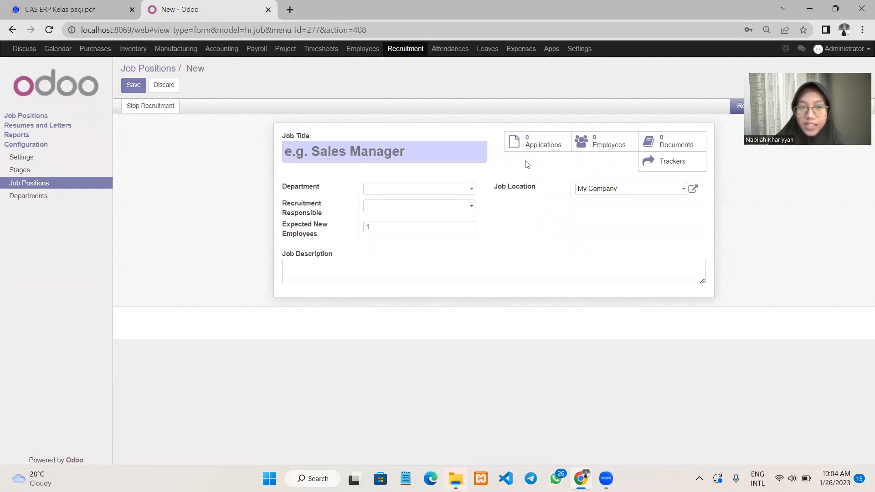
{"action": "left_click", "coordinate": [455, 190]}
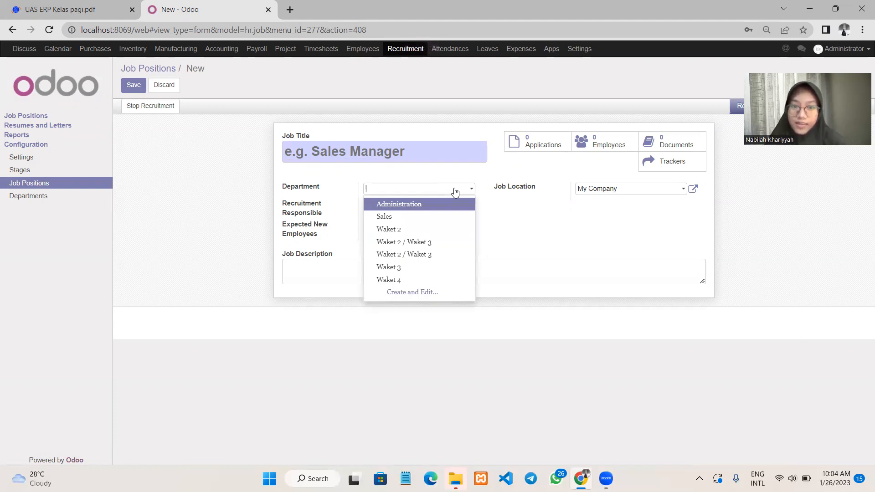
{"action": "left_click", "coordinate": [455, 191]}
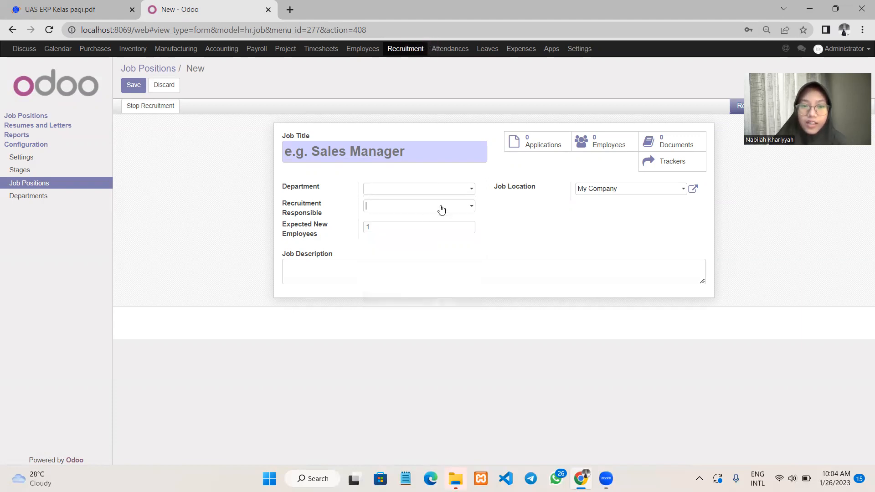
{"action": "left_click", "coordinate": [441, 208]}
{"action": "left_click", "coordinate": [442, 208]}
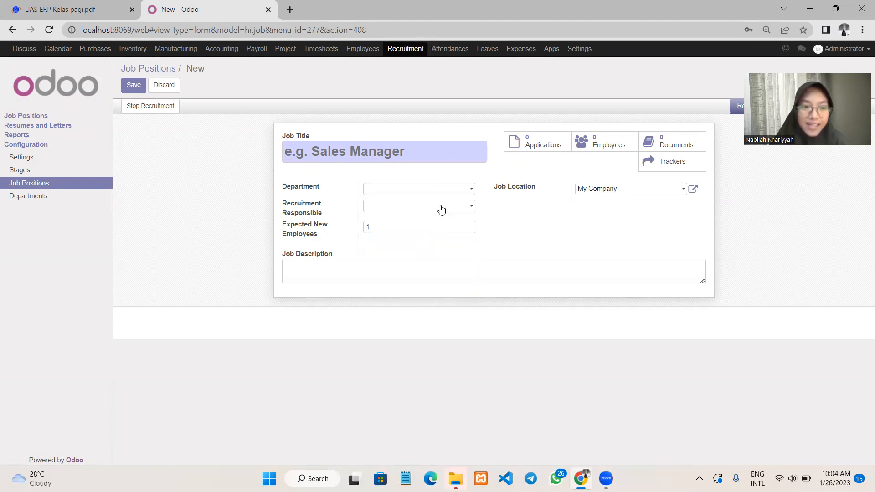
{"action": "left_click", "coordinate": [368, 228]}
{"action": "key", "text": "BackSpace"}
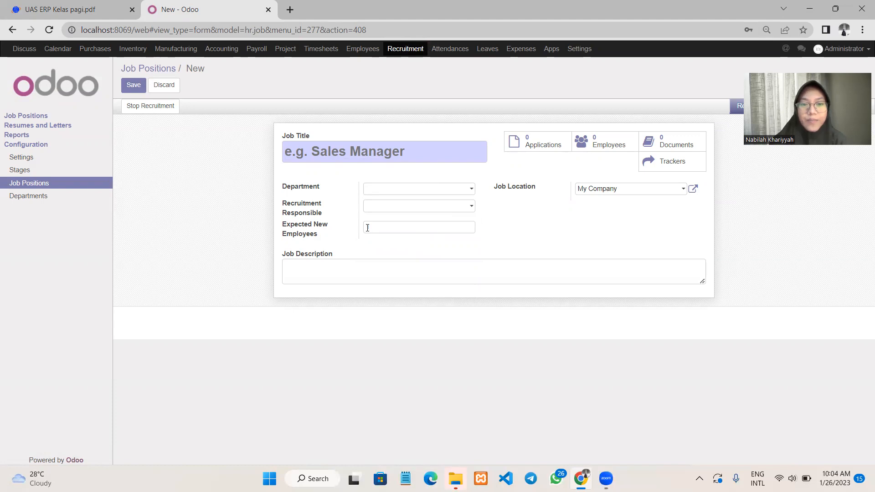
{"action": "type", "text": "1"}
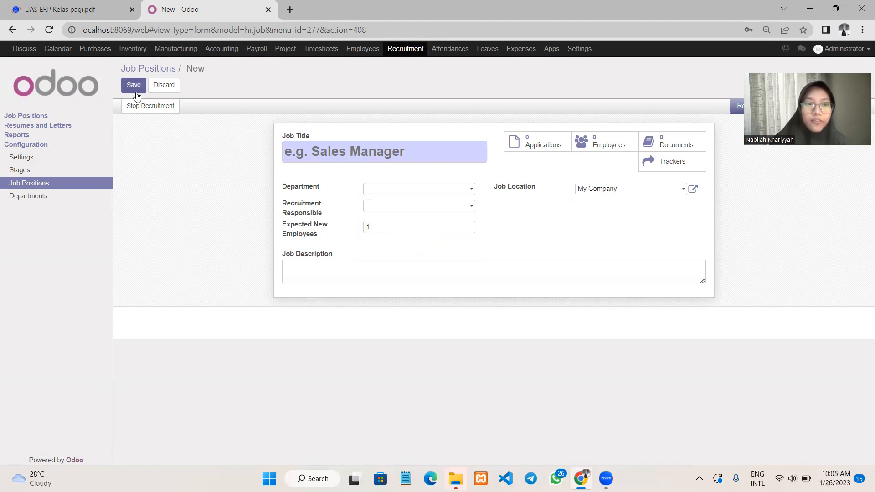
{"action": "left_click", "coordinate": [164, 85]}
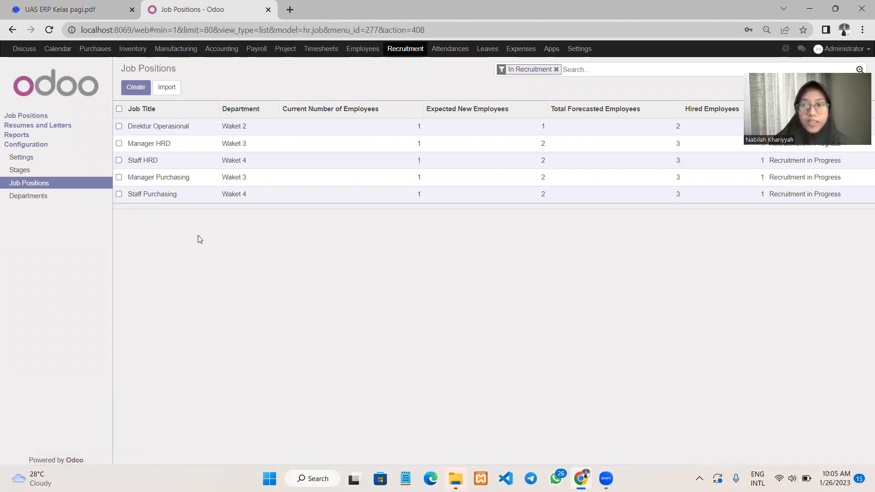
- Review the Manager HRD job position's details and its applications across the recruitment stages
{"action": "left_click", "coordinate": [148, 145]}
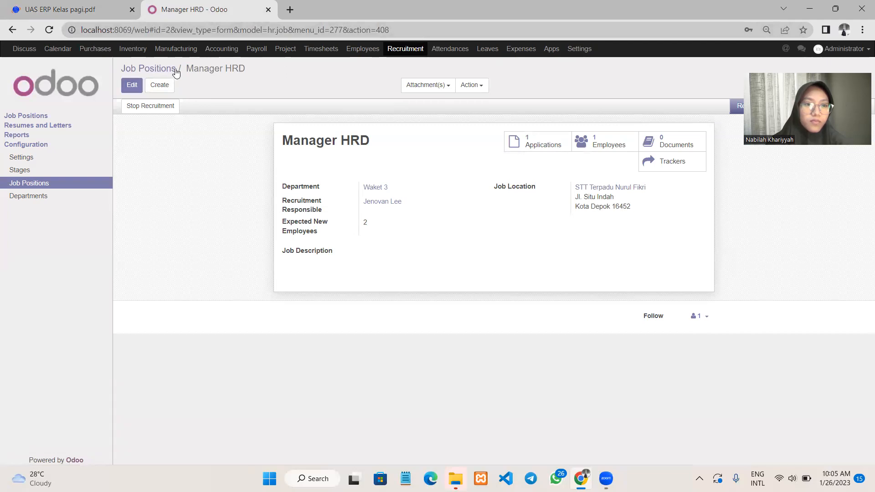
{"action": "left_click", "coordinate": [57, 183]}
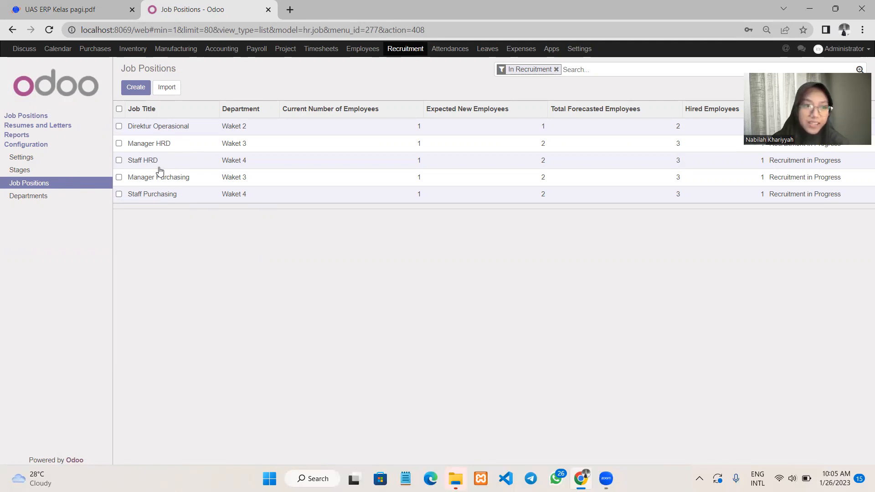
{"action": "left_click", "coordinate": [25, 117]}
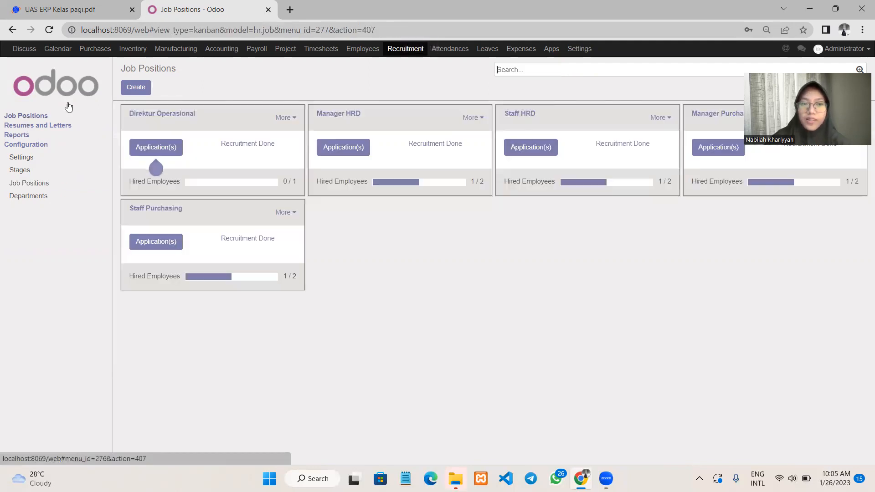
{"action": "left_click", "coordinate": [362, 153]}
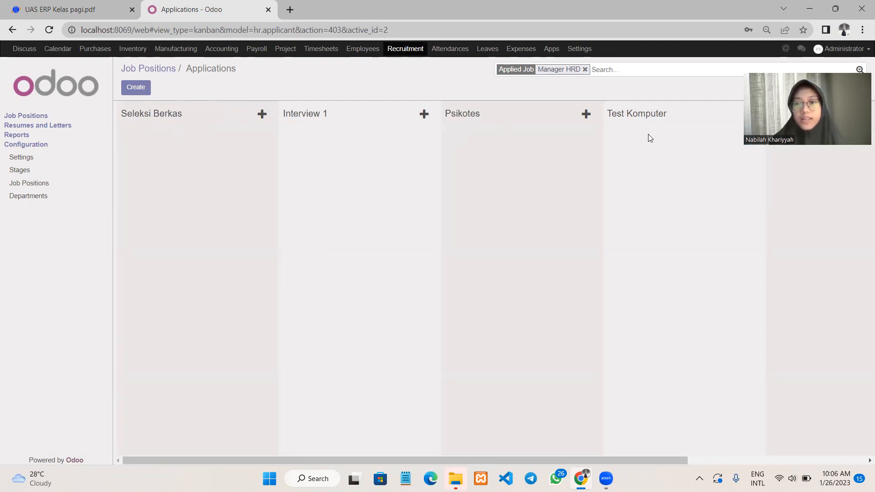
{"action": "scroll", "coordinate": [643, 135], "scroll_direction": "right", "scroll_amount": 5}
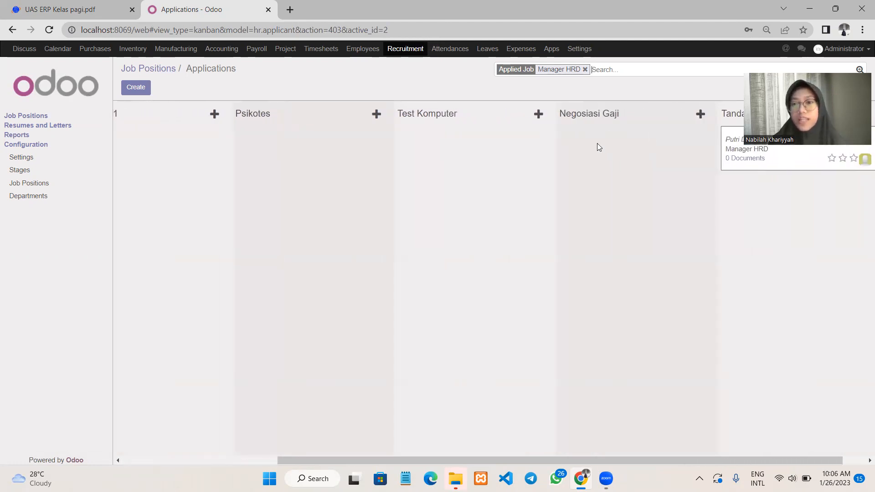
{"action": "scroll", "coordinate": [599, 147], "scroll_direction": "right", "scroll_amount": 2}
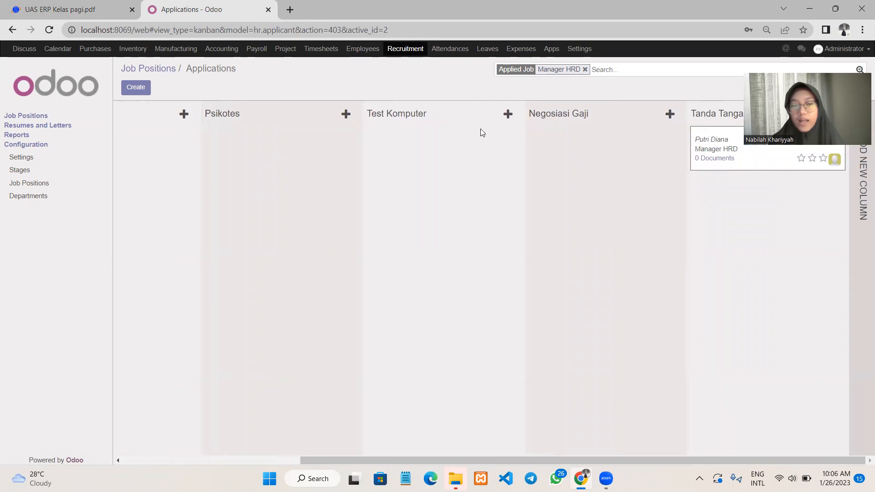
- Examine the fields of a blank Manager HRD application, including the new contact form, and return to the applications board without saving
{"action": "left_click", "coordinate": [139, 89]}
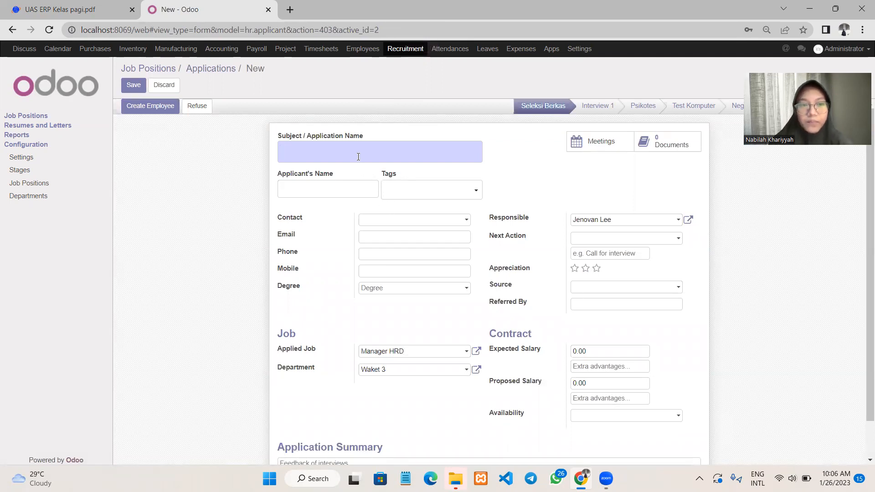
{"action": "scroll", "coordinate": [358, 157], "scroll_direction": "down", "scroll_amount": 1}
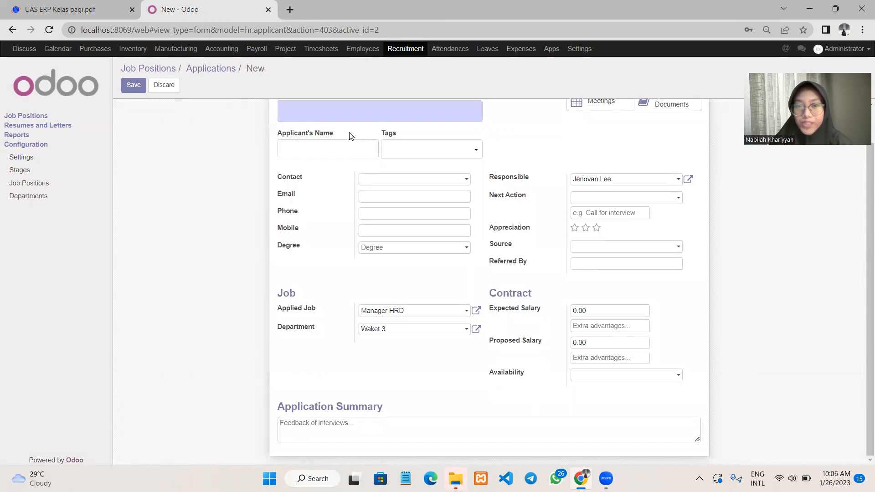
{"action": "left_click", "coordinate": [436, 181]}
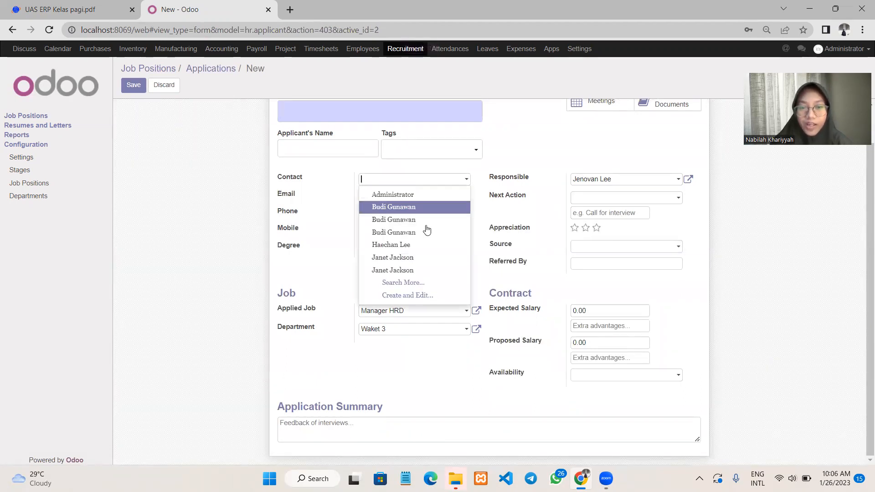
{"action": "left_click", "coordinate": [411, 297]}
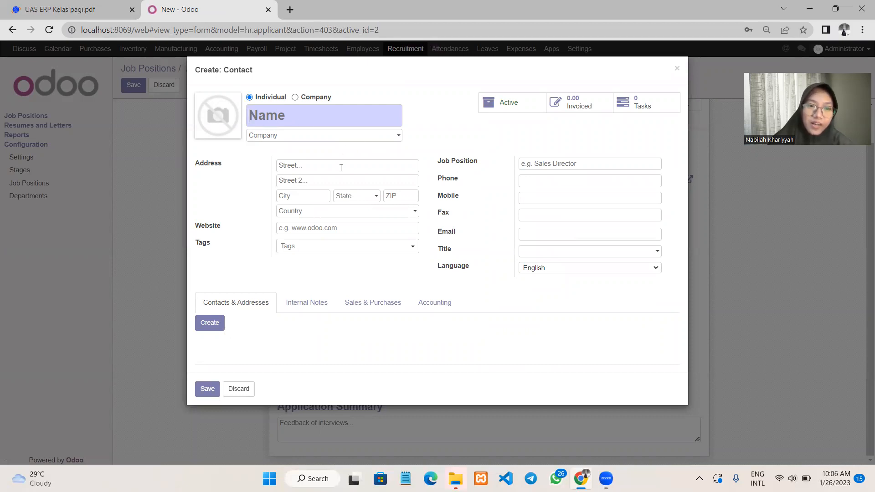
{"action": "left_click", "coordinate": [341, 167]}
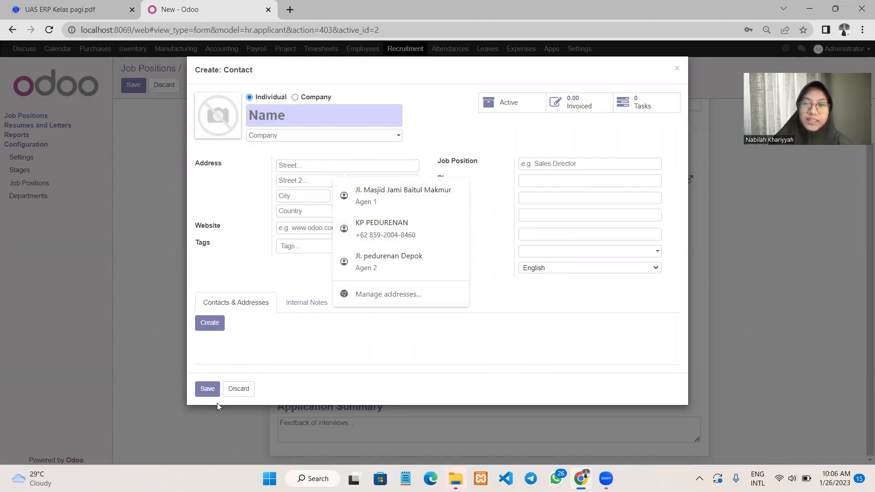
{"action": "left_click", "coordinate": [677, 69]}
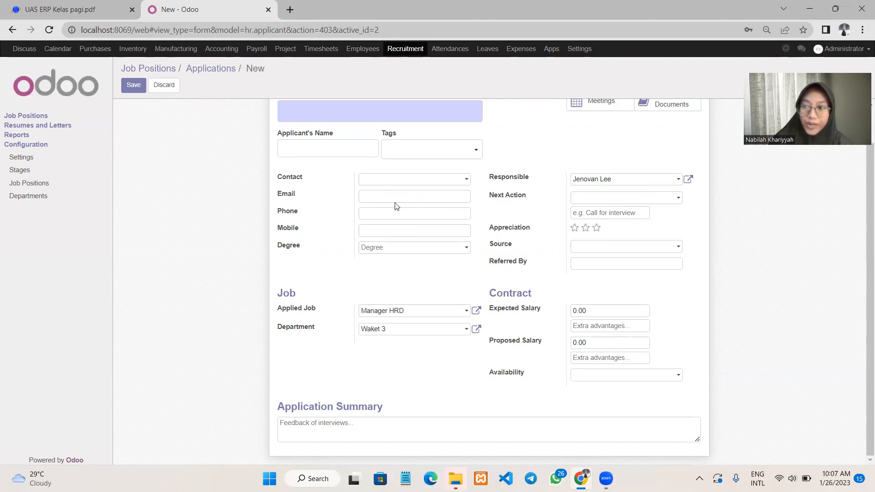
{"action": "scroll", "coordinate": [394, 196], "scroll_direction": "up", "scroll_amount": 2}
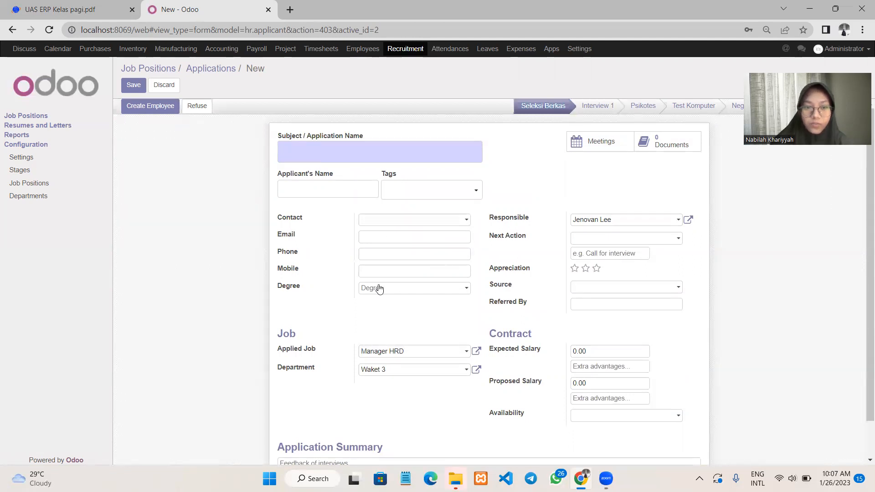
{"action": "scroll", "coordinate": [383, 285], "scroll_direction": "down", "scroll_amount": 2}
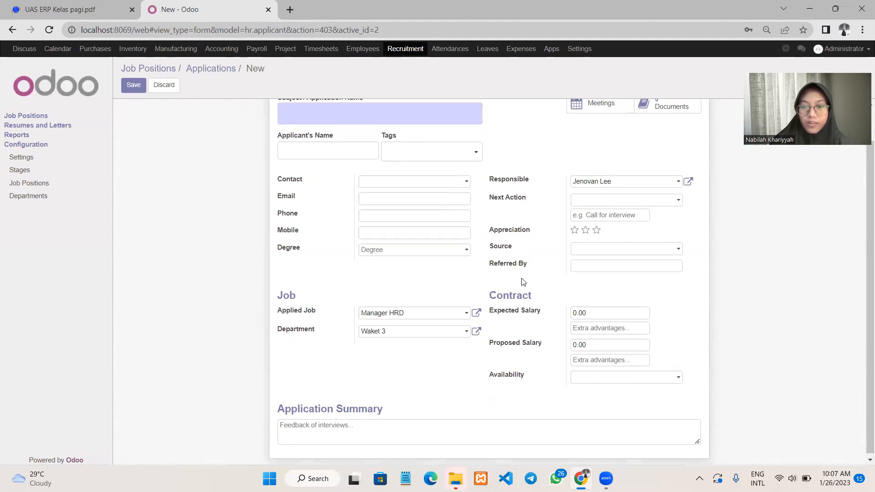
{"action": "scroll", "coordinate": [521, 279], "scroll_direction": "up", "scroll_amount": 2}
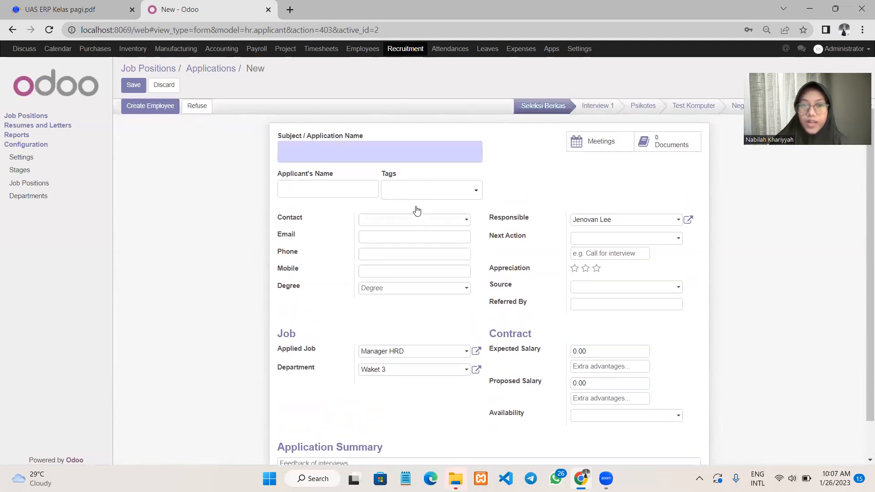
{"action": "left_click", "coordinate": [204, 73]}
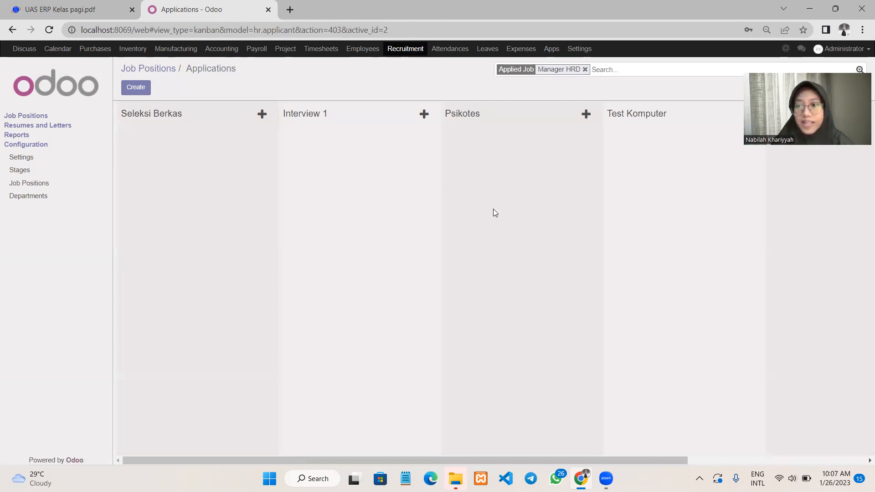
- Review the recruitment stages on the Manager HRD applications board, from Seleksi Berkas through Tanda Tangan Kontrak
{"action": "scroll", "coordinate": [493, 209], "scroll_direction": "right", "scroll_amount": 5}
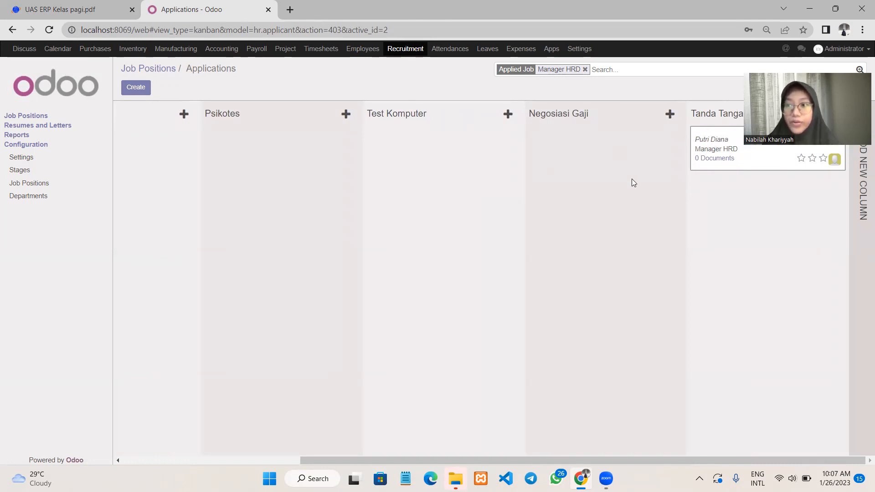
{"action": "scroll", "coordinate": [585, 191], "scroll_direction": "left", "scroll_amount": 3}
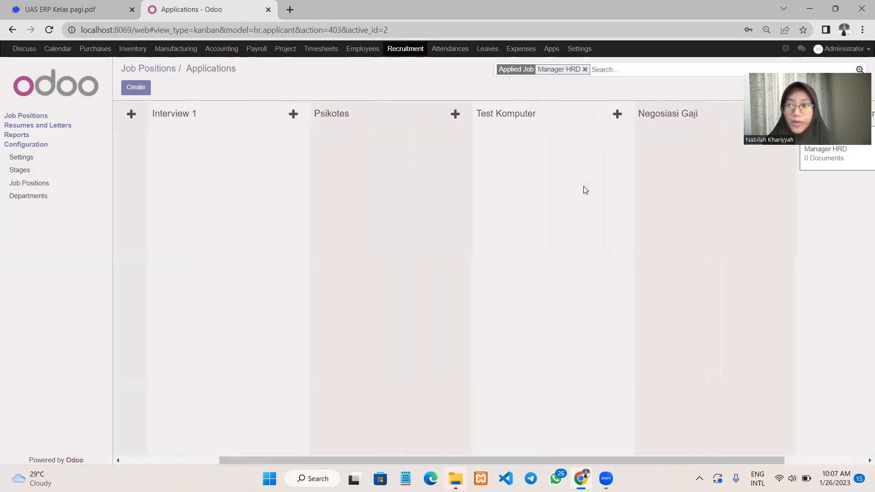
{"action": "scroll", "coordinate": [585, 191], "scroll_direction": "left", "scroll_amount": 3}
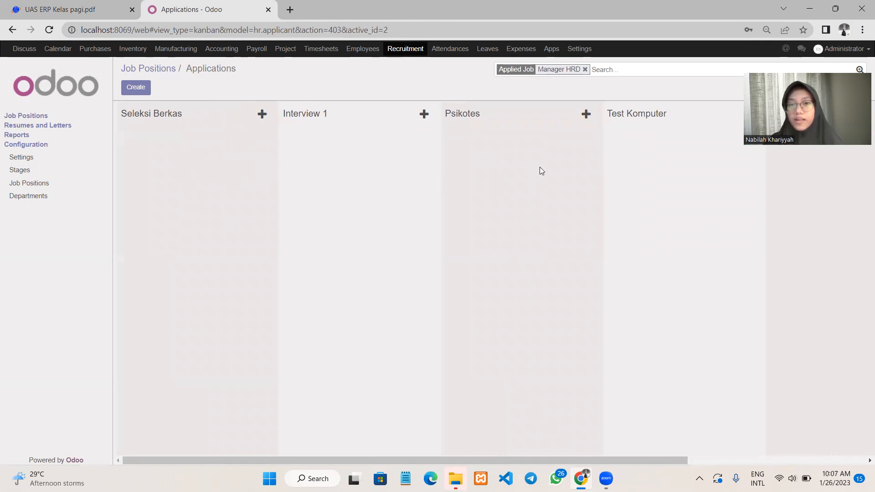
{"action": "scroll", "coordinate": [715, 161], "scroll_direction": "right", "scroll_amount": 5}
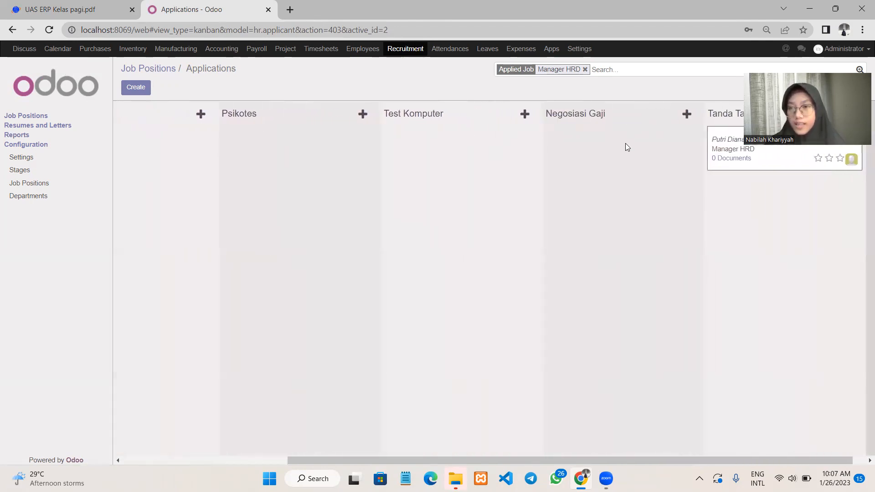
{"action": "scroll", "coordinate": [757, 190], "scroll_direction": "right", "scroll_amount": 1}
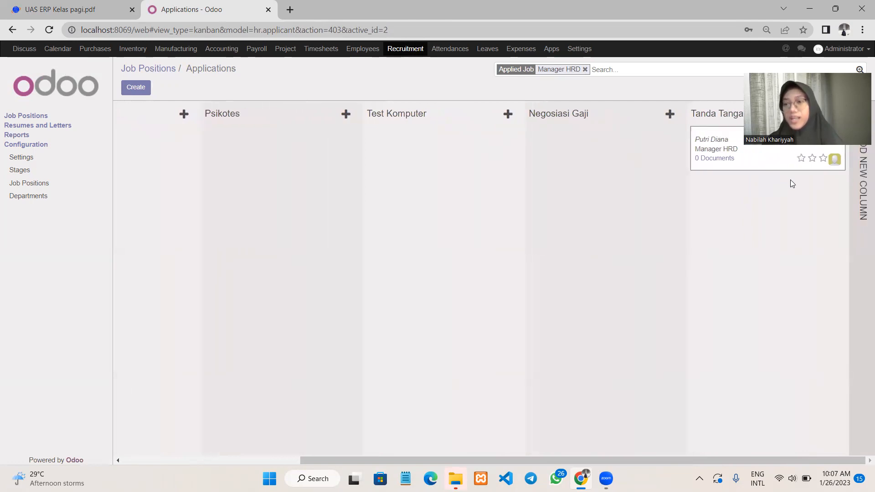
- Examine the editable contact, job and contract fields of the Manager HRD application in Tanda Tangan Kontrak, save it, and return to the job positions
{"action": "left_click", "coordinate": [738, 146]}
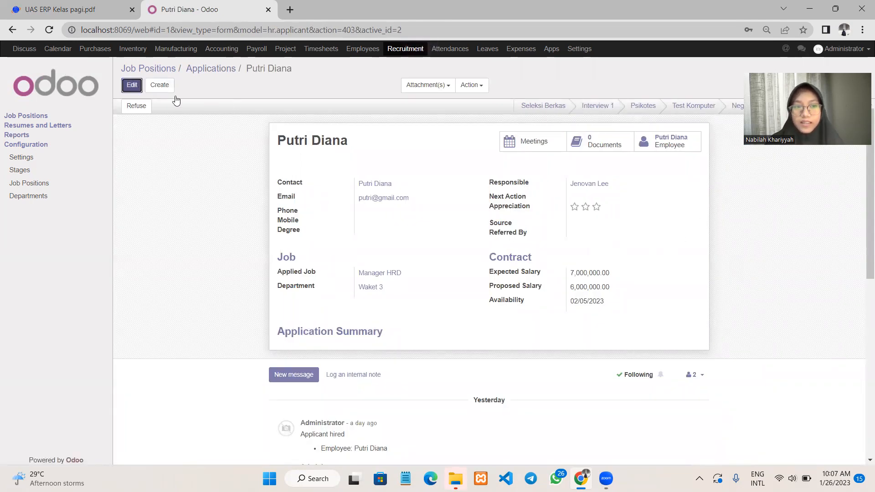
{"action": "left_click", "coordinate": [132, 85]}
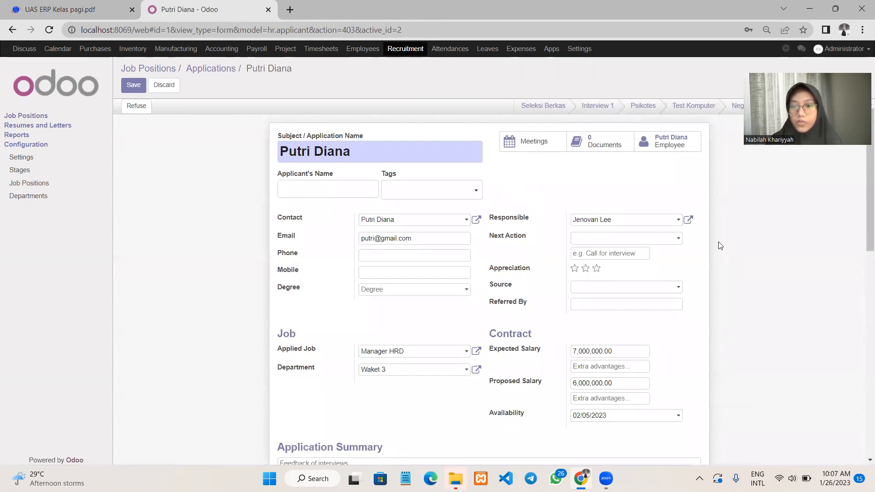
{"action": "scroll", "coordinate": [720, 246], "scroll_direction": "down", "scroll_amount": 1}
{"action": "scroll", "coordinate": [719, 246], "scroll_direction": "down", "scroll_amount": 1}
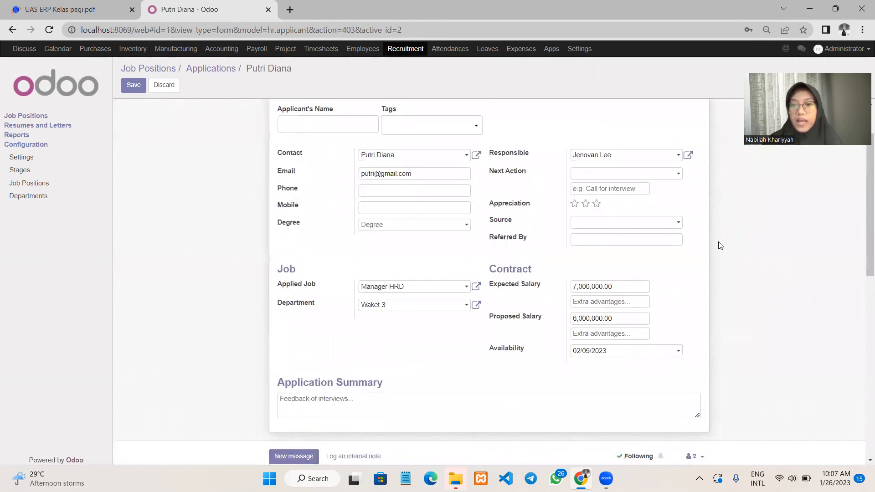
{"action": "scroll", "coordinate": [719, 246], "scroll_direction": "up", "scroll_amount": 1}
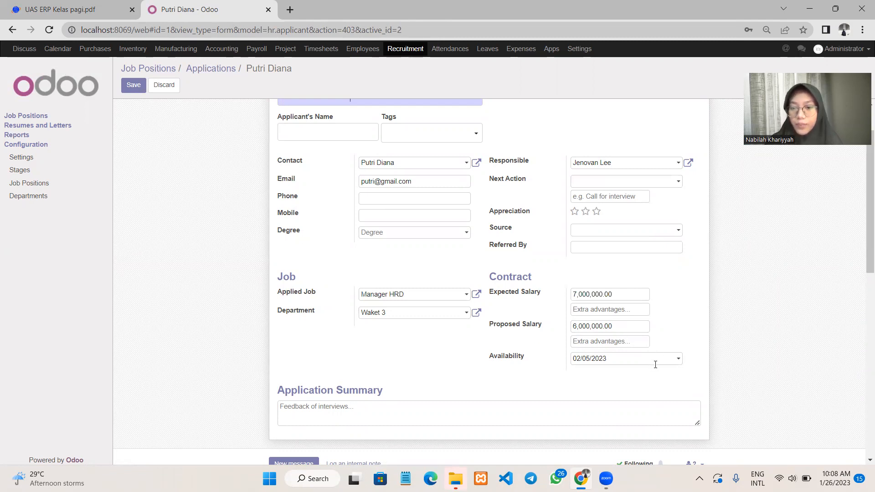
{"action": "scroll", "coordinate": [494, 349], "scroll_direction": "down", "scroll_amount": 1}
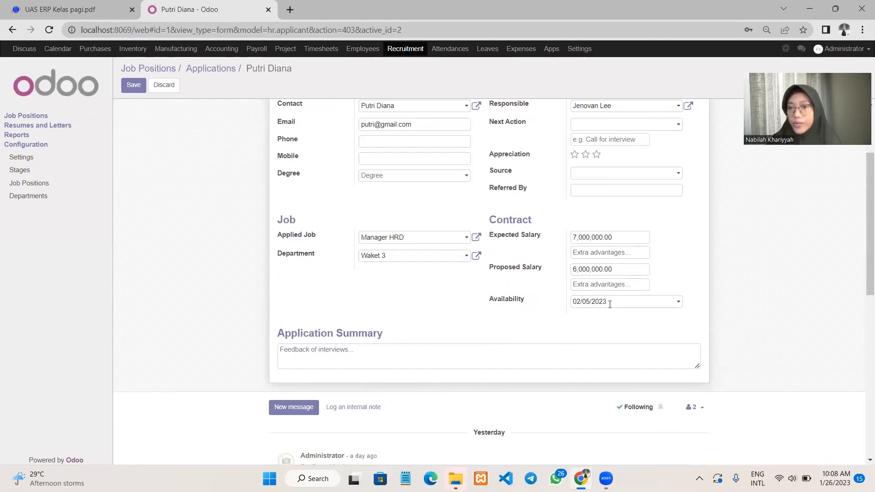
{"action": "scroll", "coordinate": [610, 304], "scroll_direction": "up", "scroll_amount": 1}
{"action": "scroll", "coordinate": [447, 283], "scroll_direction": "up", "scroll_amount": 1}
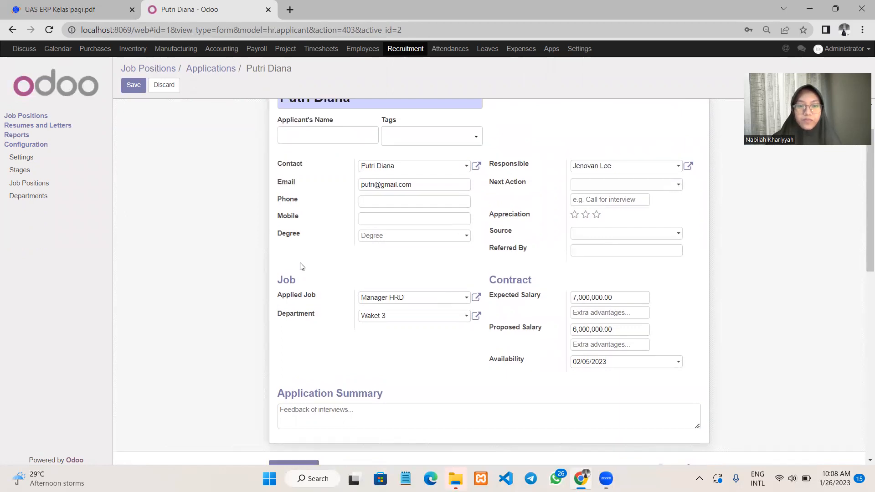
{"action": "left_click", "coordinate": [133, 86]}
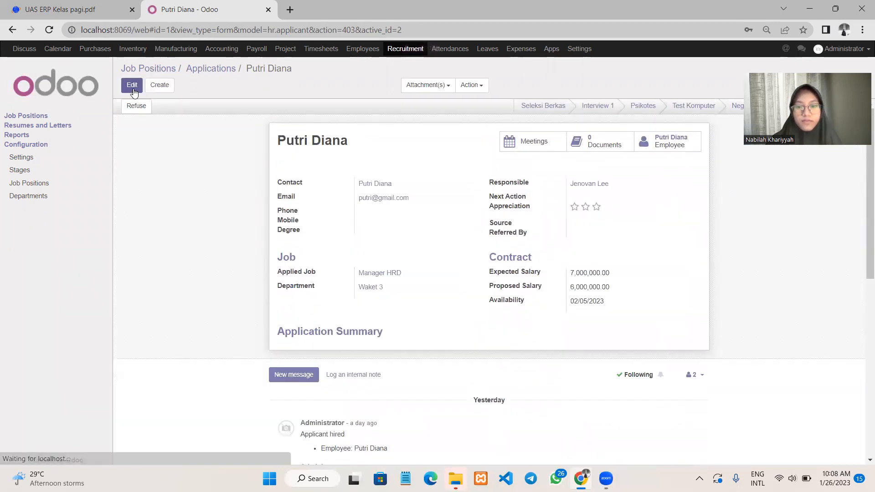
{"action": "scroll", "coordinate": [497, 293], "scroll_direction": "down", "scroll_amount": 1}
{"action": "scroll", "coordinate": [497, 292], "scroll_direction": "up", "scroll_amount": 1}
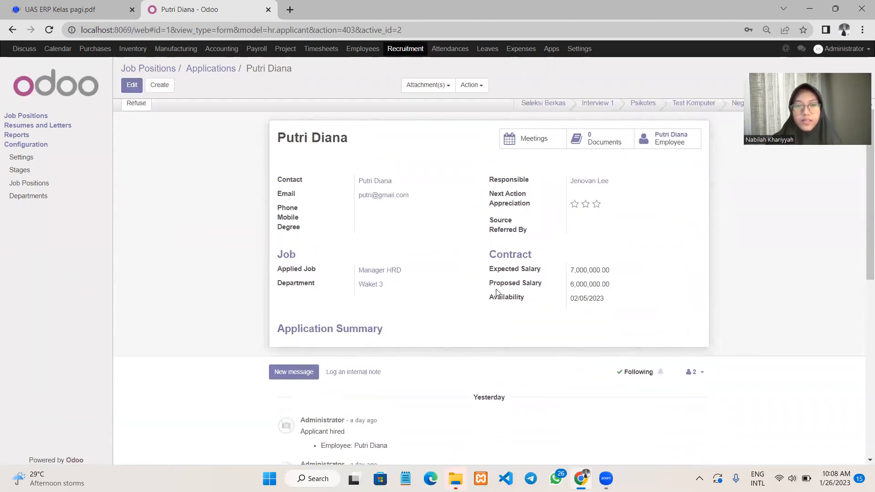
{"action": "left_click", "coordinate": [176, 69]}
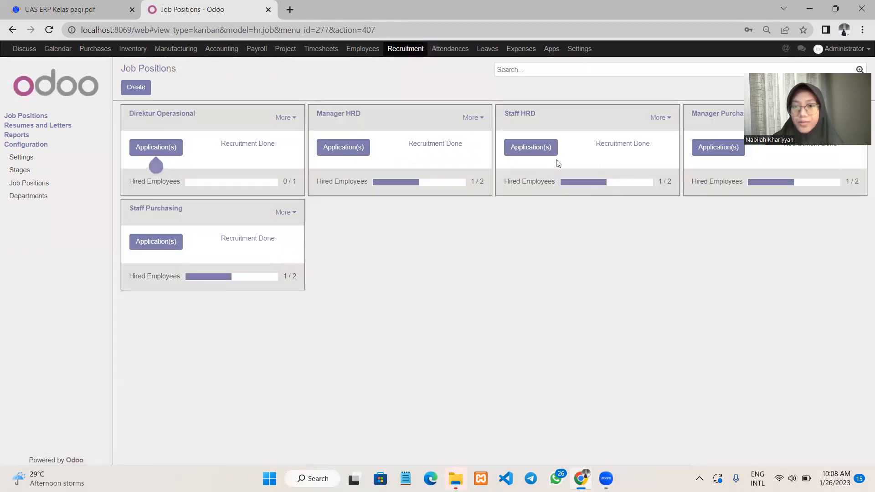
- Review the Staff HRD applications across the recruitment stages up to Tanda Tangan Kontrak
{"action": "left_click", "coordinate": [547, 148]}
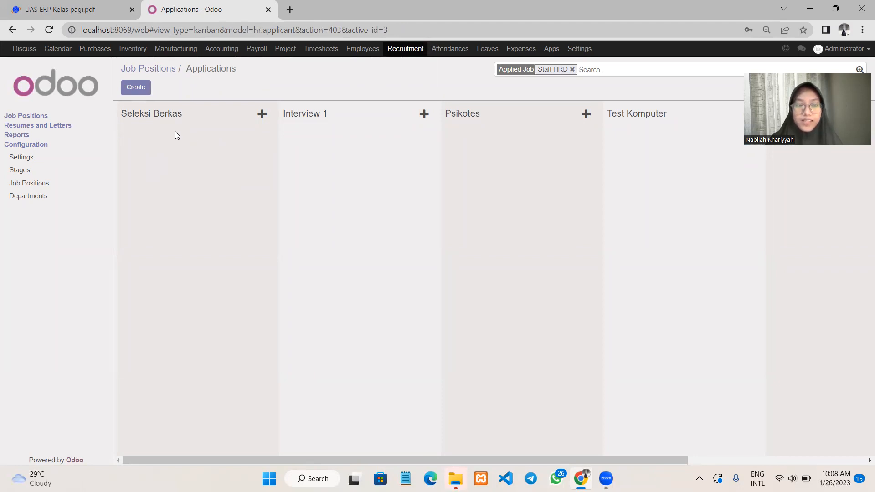
{"action": "scroll", "coordinate": [301, 142], "scroll_direction": "right", "scroll_amount": 2}
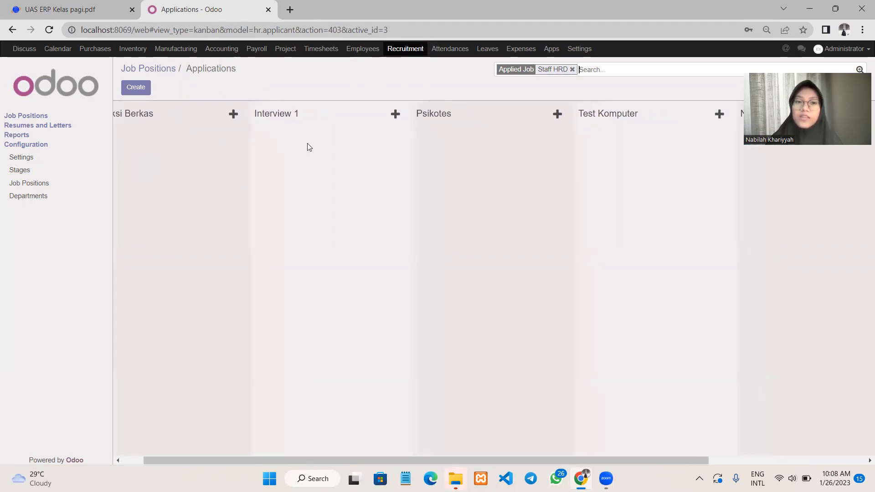
{"action": "scroll", "coordinate": [319, 147], "scroll_direction": "right", "scroll_amount": 5}
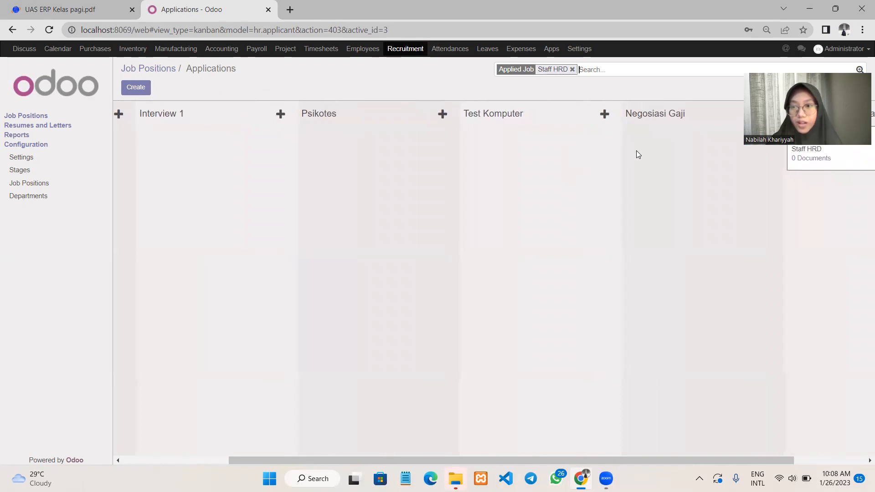
{"action": "scroll", "coordinate": [638, 154], "scroll_direction": "right", "scroll_amount": 4}
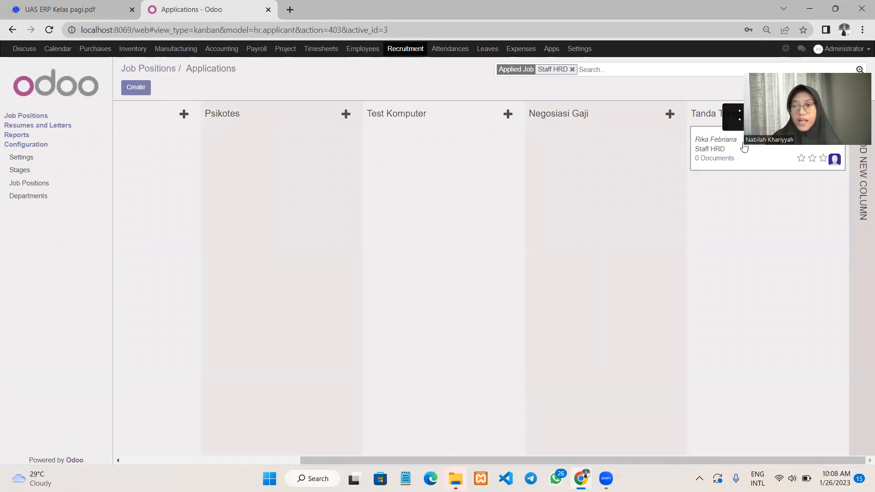
- Examine the contact, job, contract and history details of the Staff HRD application, and return to the job positions
{"action": "left_click", "coordinate": [745, 148]}
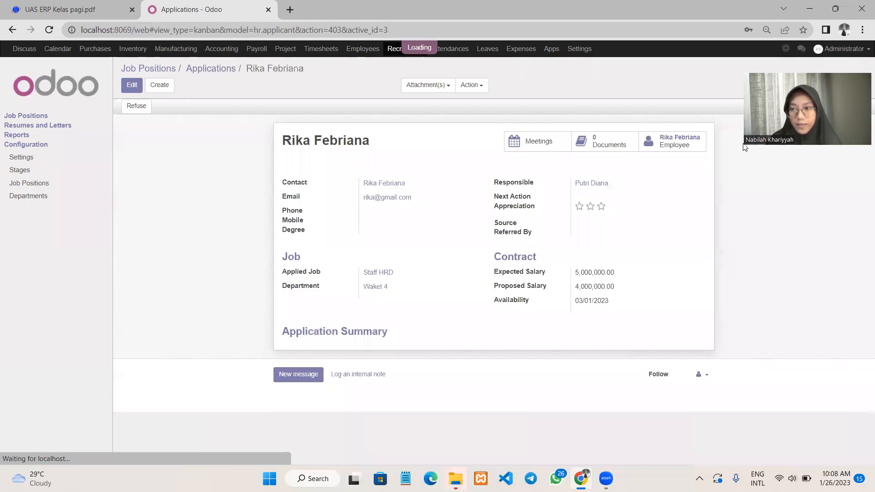
{"action": "scroll", "coordinate": [719, 171], "scroll_direction": "down", "scroll_amount": 1}
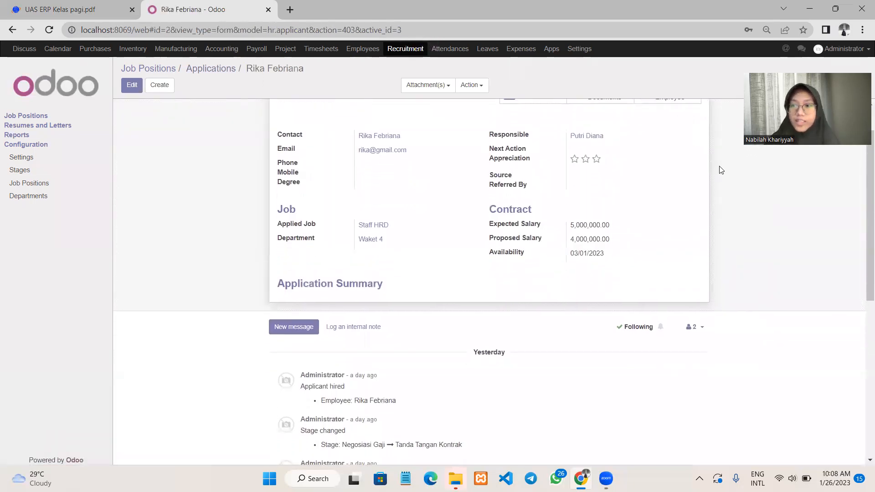
{"action": "scroll", "coordinate": [722, 170], "scroll_direction": "up", "scroll_amount": 1}
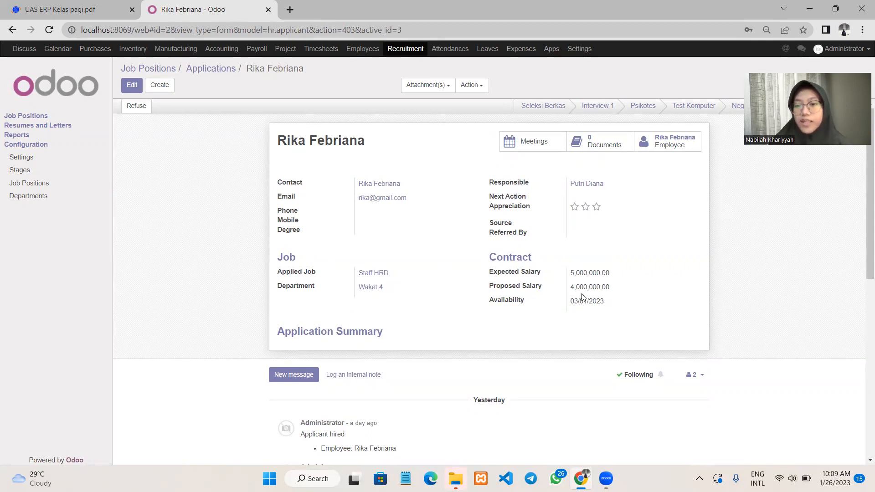
{"action": "scroll", "coordinate": [611, 297], "scroll_direction": "down", "scroll_amount": 3}
{"action": "scroll", "coordinate": [611, 297], "scroll_direction": "up", "scroll_amount": 3}
{"action": "left_click", "coordinate": [164, 69]}
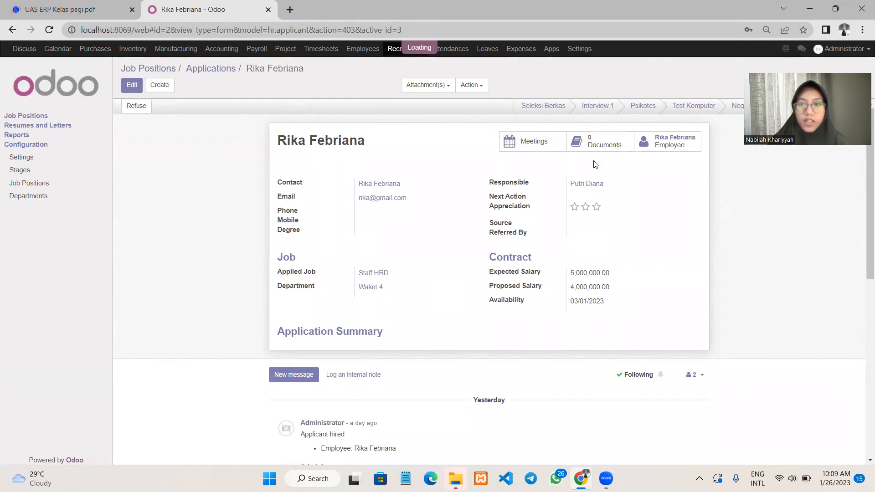
- Move the Manager Purchasing applicant from Seleksi Berkas to Interview 1, and check the application record before returning to the board
{"action": "left_click", "coordinate": [713, 150]}
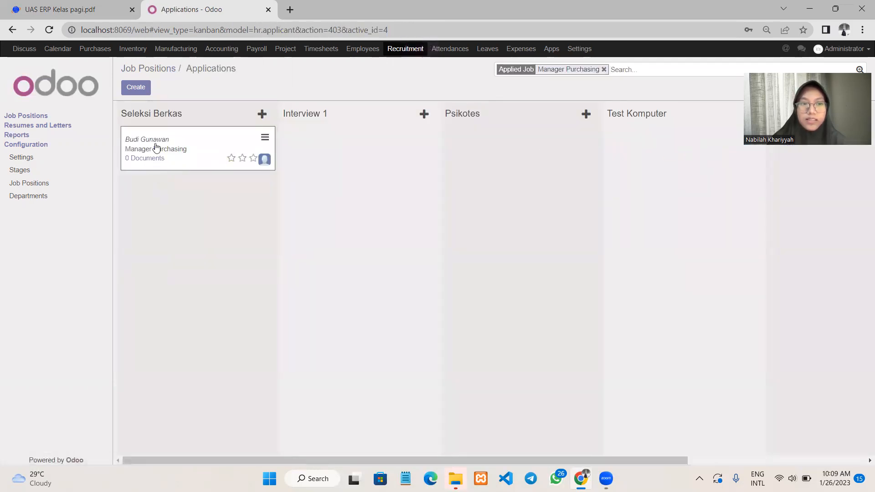
{"action": "mouse_move", "coordinate": [158, 140]}
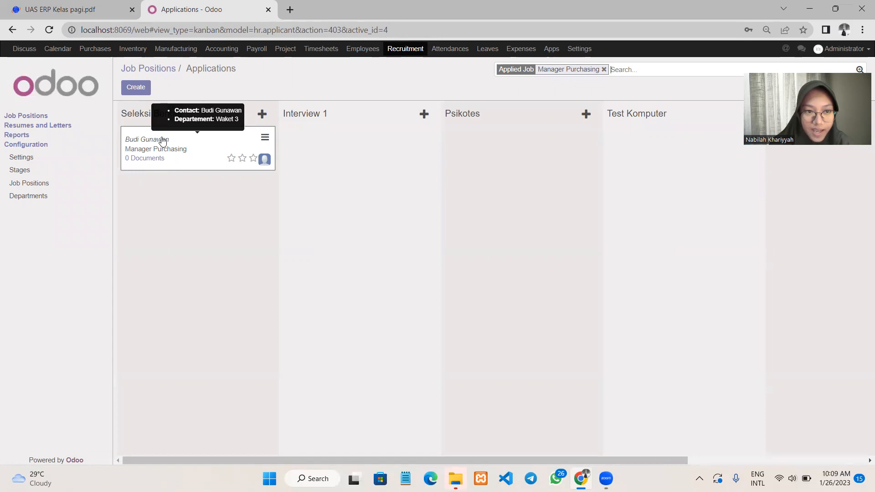
{"action": "left_click_drag", "start_coordinate": [180, 139], "coordinate": [446, 141]}
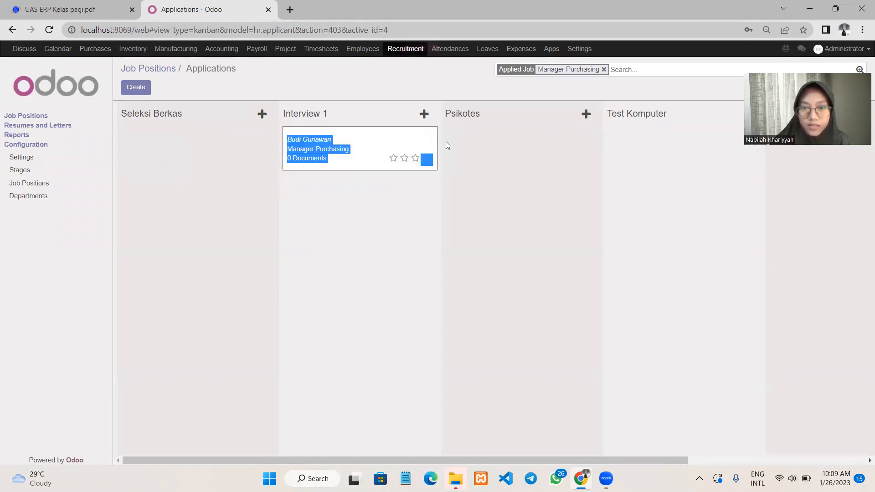
{"action": "left_click", "coordinate": [356, 133]}
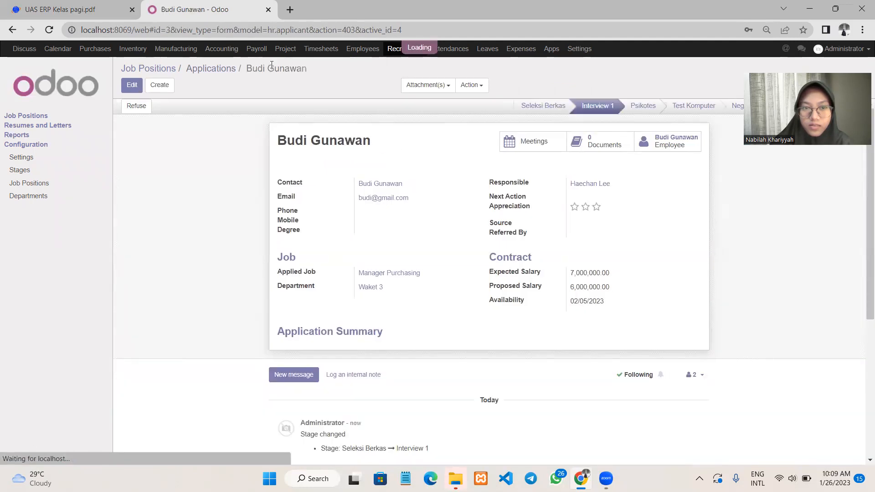
{"action": "left_click", "coordinate": [223, 70]}
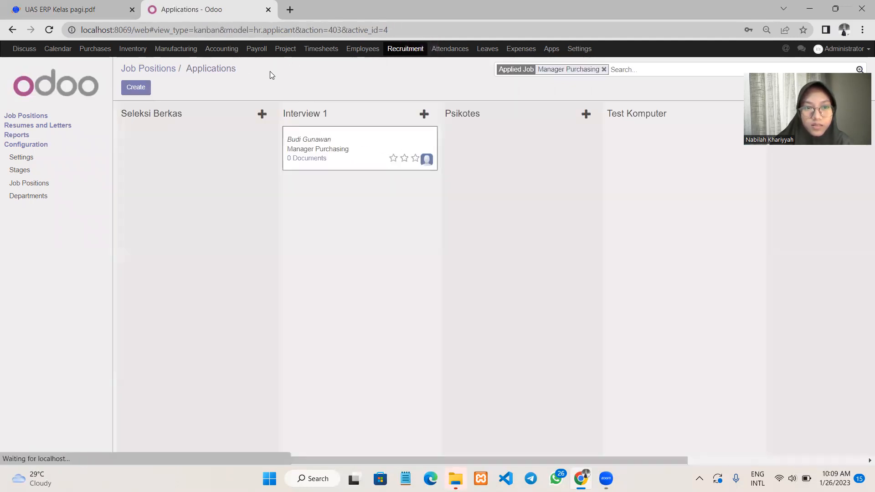
- Advance the Manager Purchasing applicant from Interview 1 through Test Komputer and Negosiasi Gaji to Tanda Tangan Kontrak
{"action": "left_click_drag", "start_coordinate": [371, 138], "coordinate": [665, 149]}
{"action": "scroll", "coordinate": [638, 189], "scroll_direction": "right", "scroll_amount": 5}
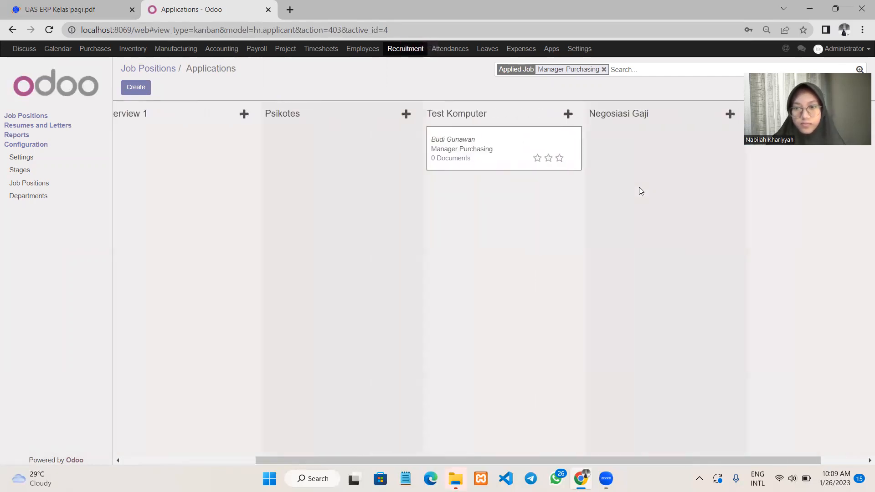
{"action": "left_click_drag", "start_coordinate": [438, 135], "coordinate": [753, 149]}
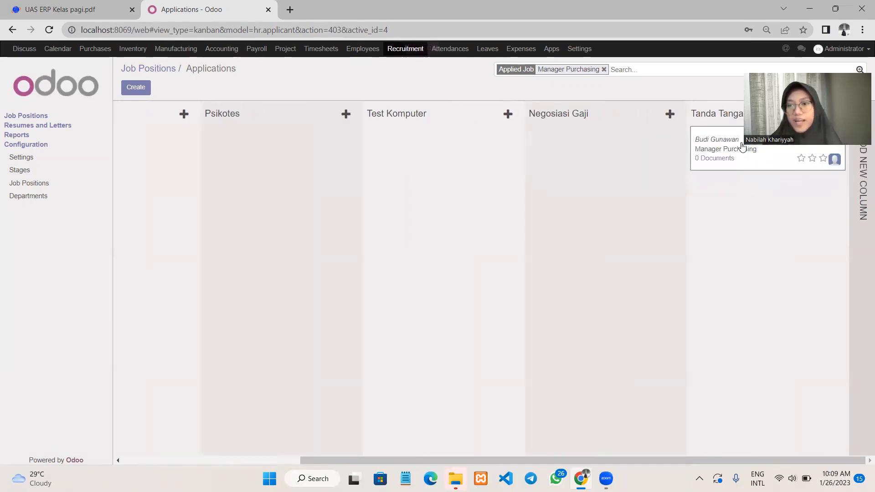
- Review the Manager Purchasing application's job details, salaries and availability, and return to the job positions
{"action": "left_click", "coordinate": [743, 147]}
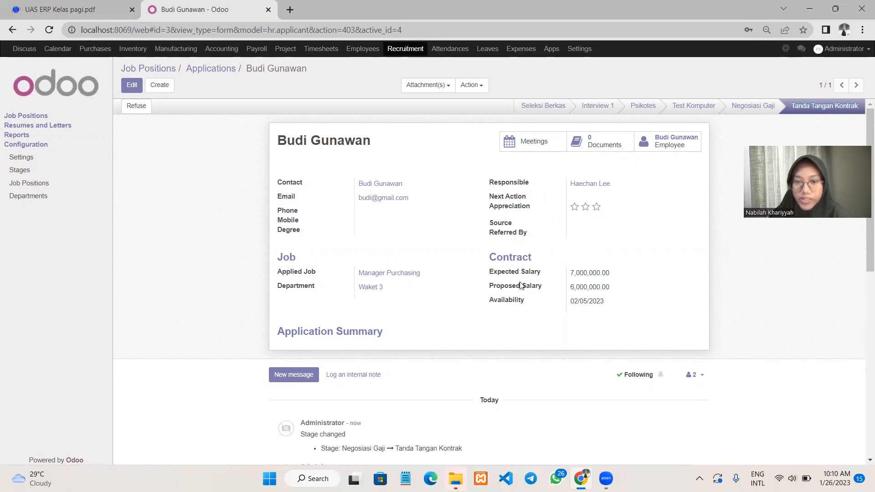
{"action": "mouse_move", "coordinate": [510, 286]}
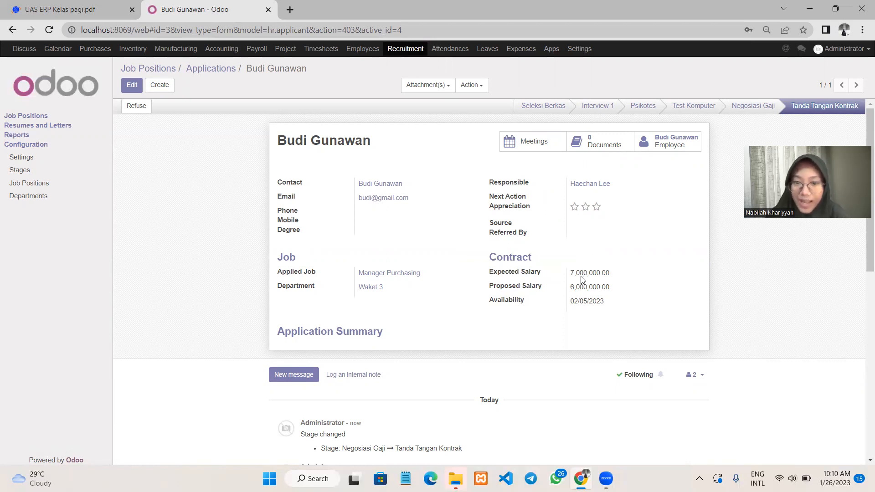
{"action": "left_click", "coordinate": [149, 73]}
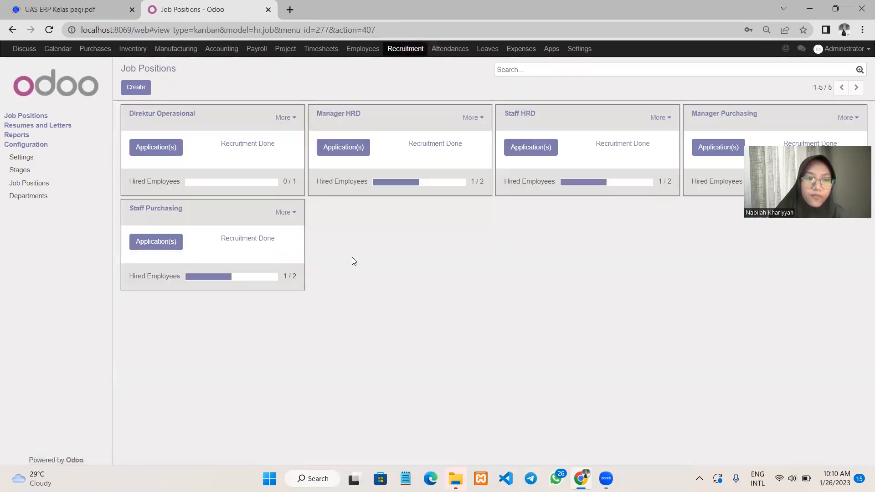
- Review the Staff Purchasing applications across the recruitment stages up to Tanda Tangan Kontrak
{"action": "left_click", "coordinate": [149, 243]}
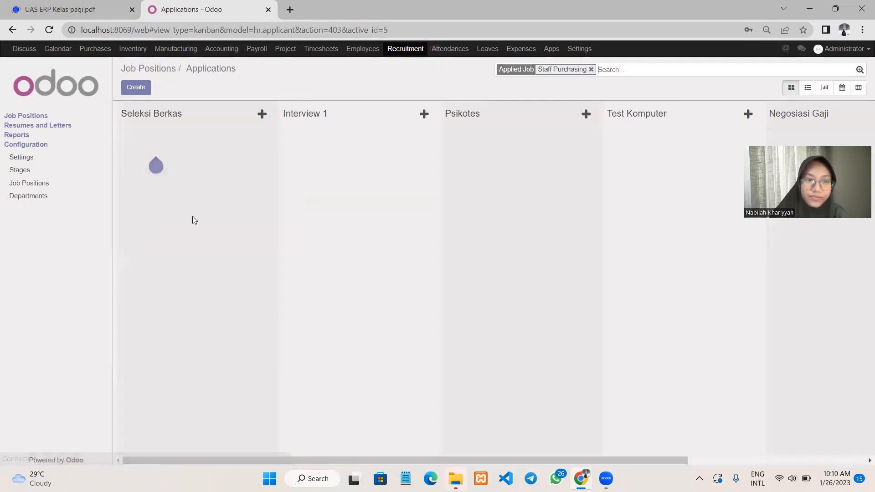
{"action": "scroll", "coordinate": [578, 211], "scroll_direction": "right", "scroll_amount": 5}
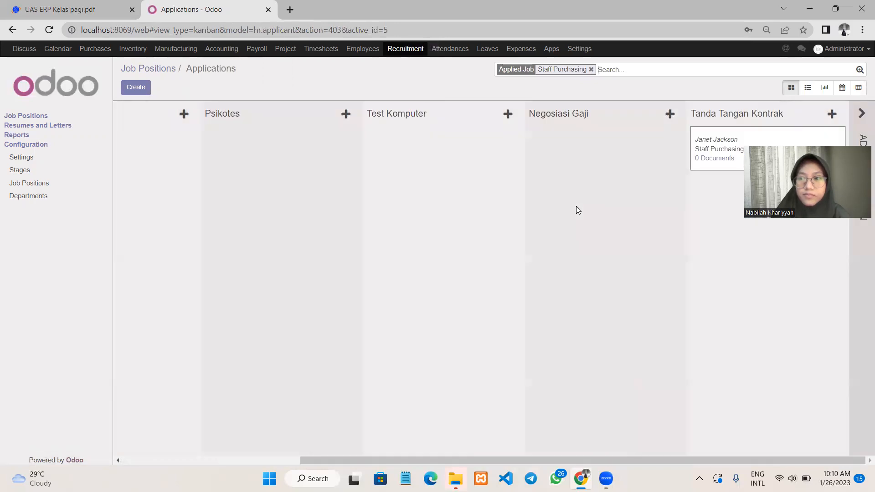
{"action": "scroll", "coordinate": [577, 207], "scroll_direction": "right", "scroll_amount": 1}
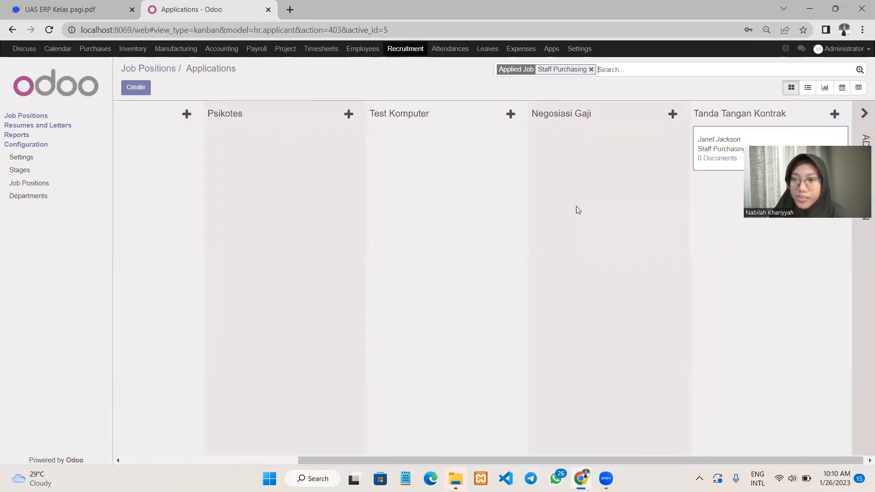
- Review the Staff Purchasing applicant's stages, job details, salaries and availability, and return to the job positions
{"action": "scroll", "coordinate": [576, 207], "scroll_direction": "left", "scroll_amount": 5}
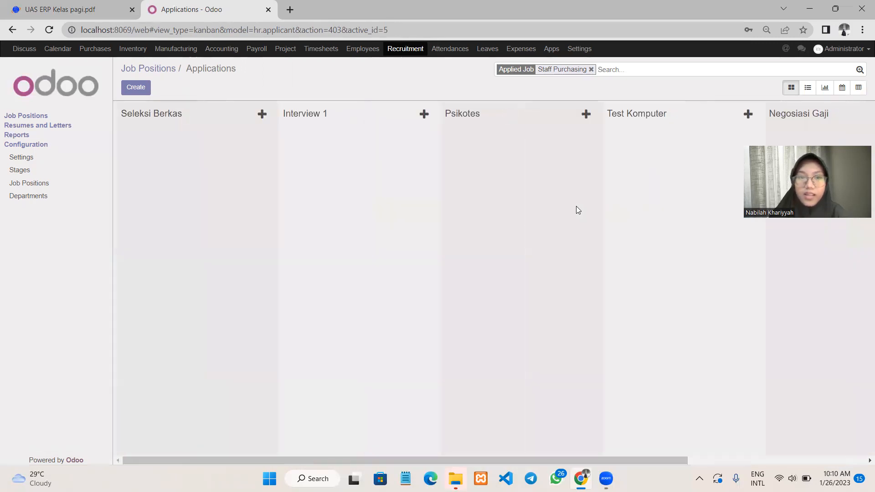
{"action": "scroll", "coordinate": [576, 208], "scroll_direction": "right", "scroll_amount": 5}
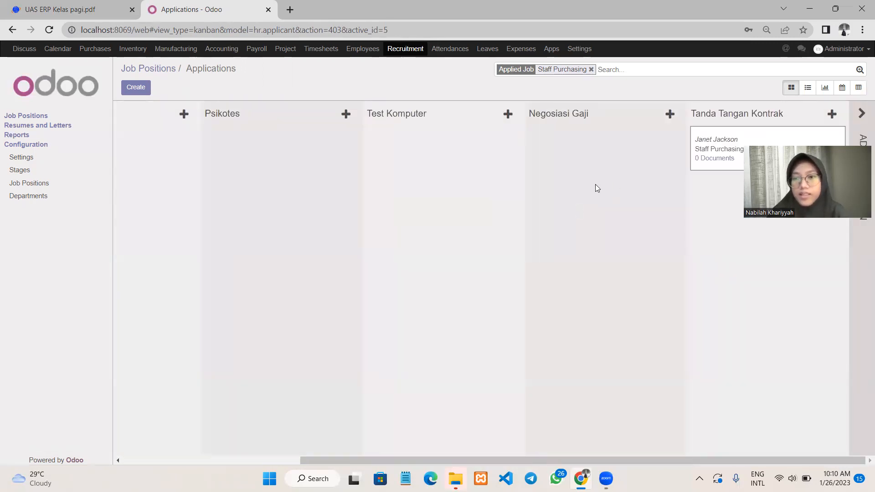
{"action": "left_click", "coordinate": [757, 137]}
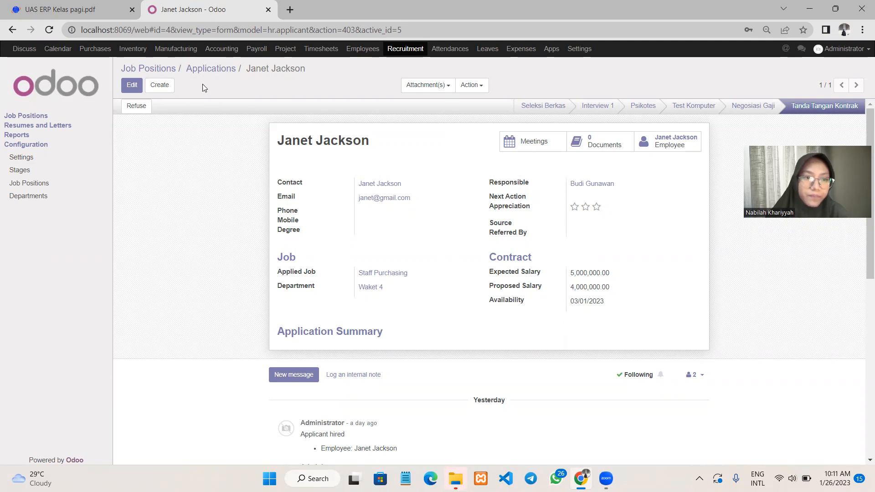
{"action": "left_click", "coordinate": [160, 73]}
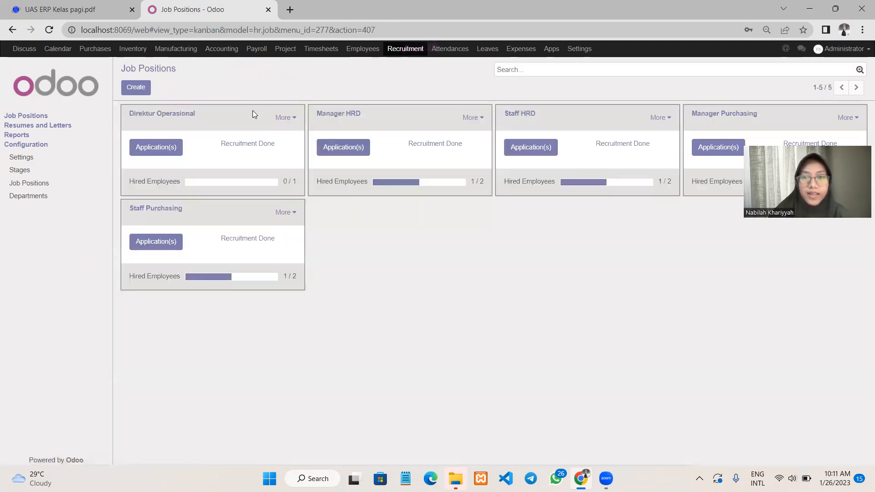
- Switch to UAS ERP Kelas pagi.pdf, read the department candidates and the recruitment task, and return to the Odoo job positions
{"action": "left_click", "coordinate": [83, 7]}
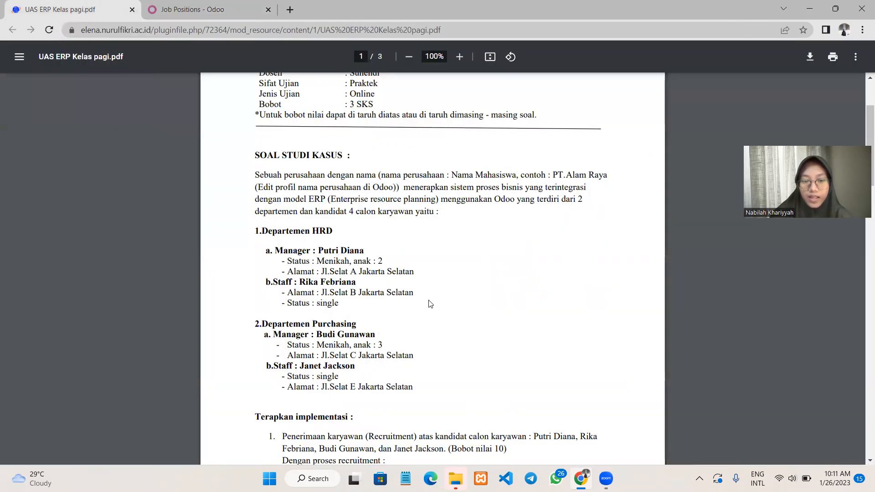
{"action": "scroll", "coordinate": [430, 303], "scroll_direction": "down", "scroll_amount": 2}
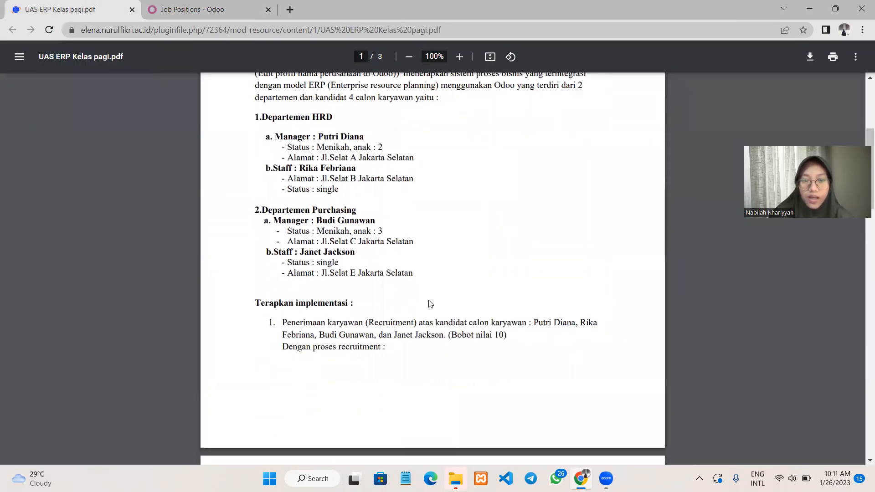
{"action": "scroll", "coordinate": [430, 304], "scroll_direction": "down", "scroll_amount": 1}
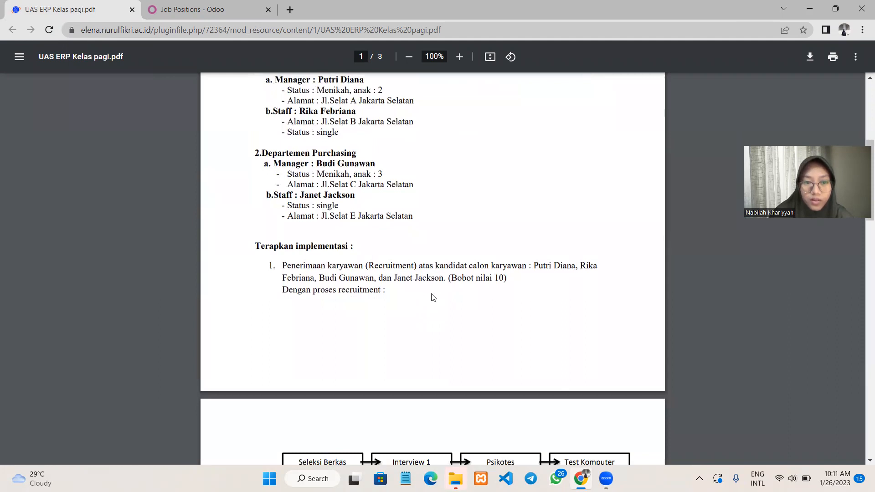
{"action": "scroll", "coordinate": [396, 241], "scroll_direction": "up", "scroll_amount": 1}
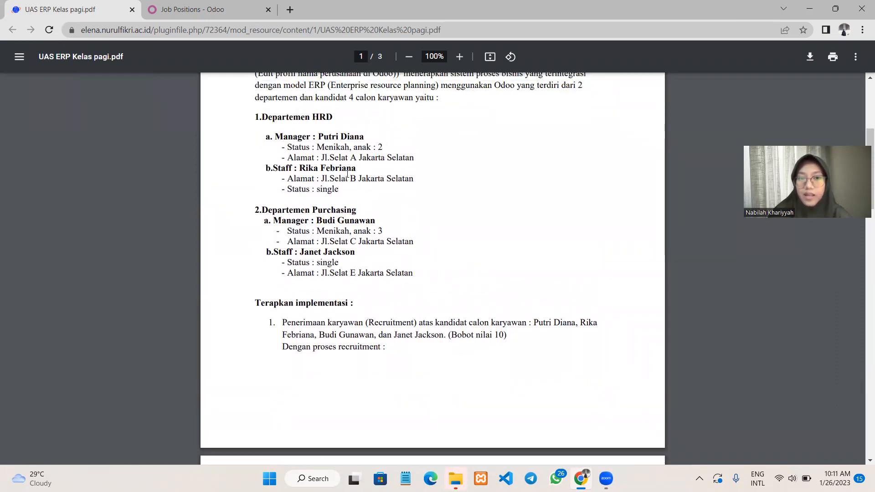
{"action": "left_click", "coordinate": [186, 15]}
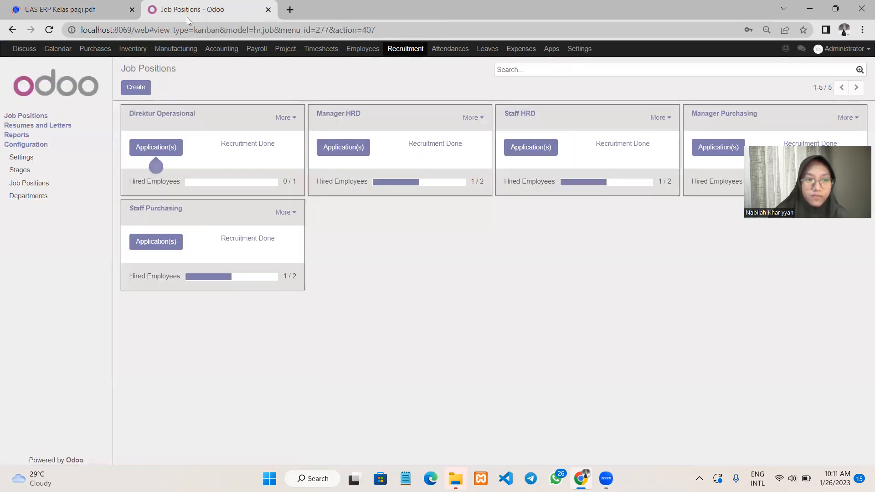
- Check the Manager HRD applications, the list of configured job positions and the departments list in Recruitment
{"action": "left_click", "coordinate": [359, 148]}
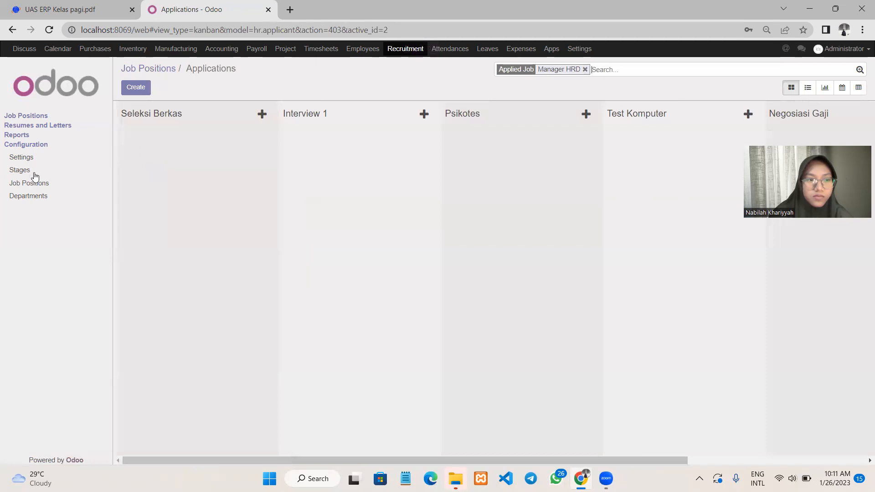
{"action": "left_click", "coordinate": [53, 186]}
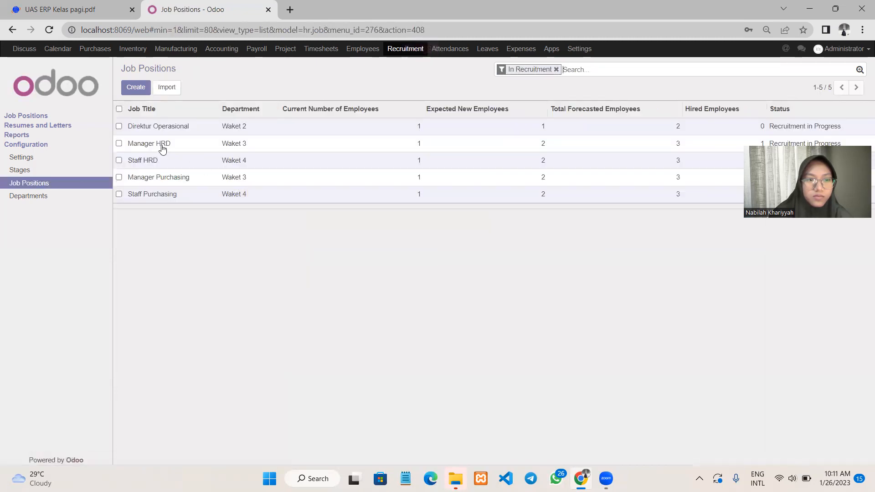
{"action": "left_click", "coordinate": [38, 197]}
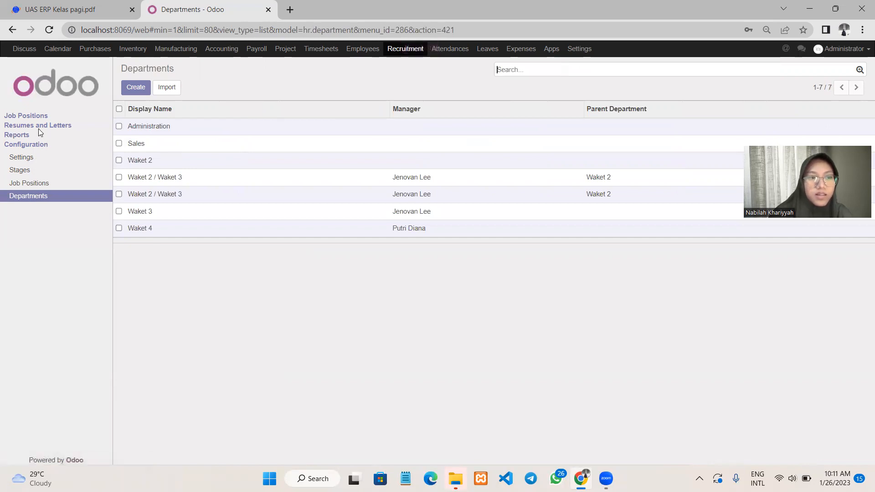
- Look up the Manager Purchasing employee's record in Employees and view its personal information
{"action": "left_click", "coordinate": [359, 50]}
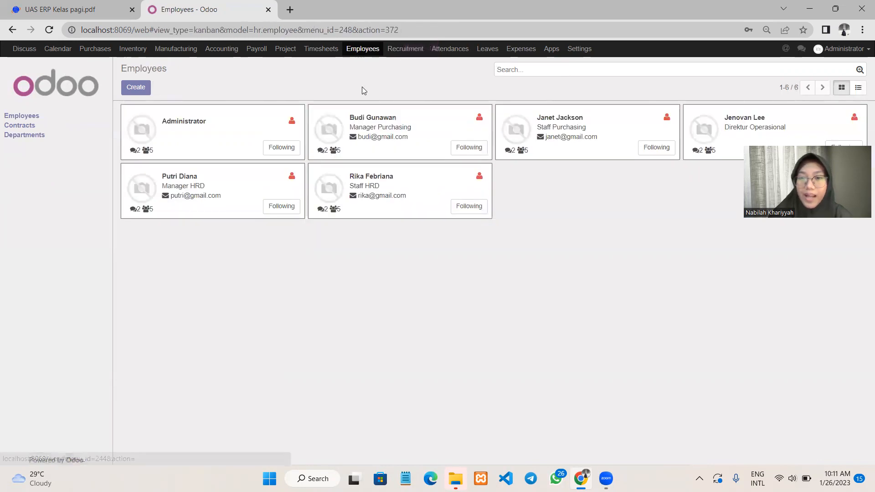
{"action": "left_click", "coordinate": [382, 118]}
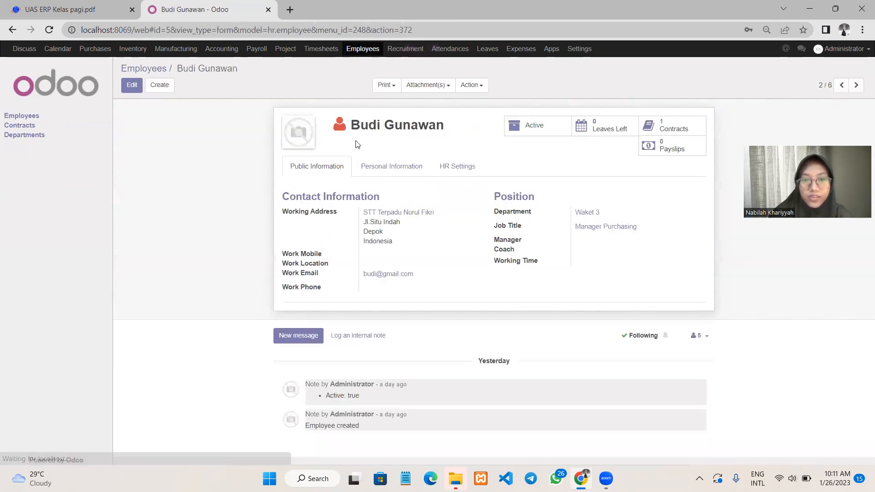
{"action": "left_click", "coordinate": [360, 51]}
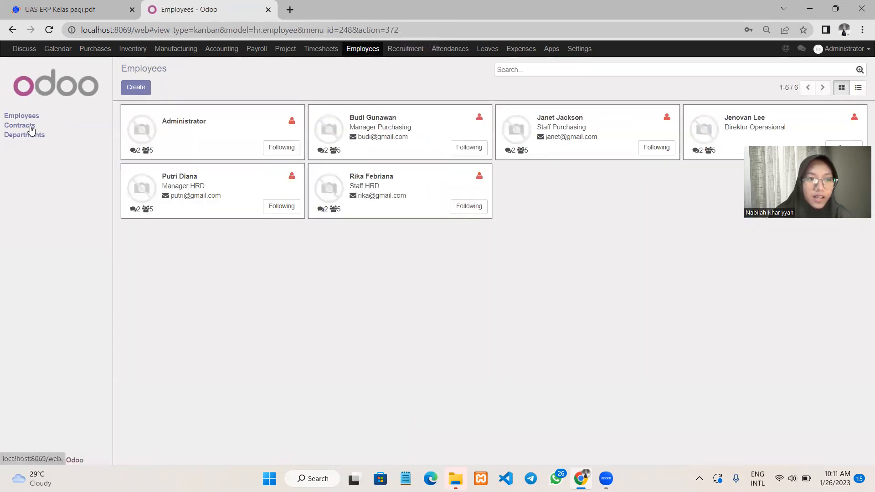
{"action": "left_click", "coordinate": [413, 129]}
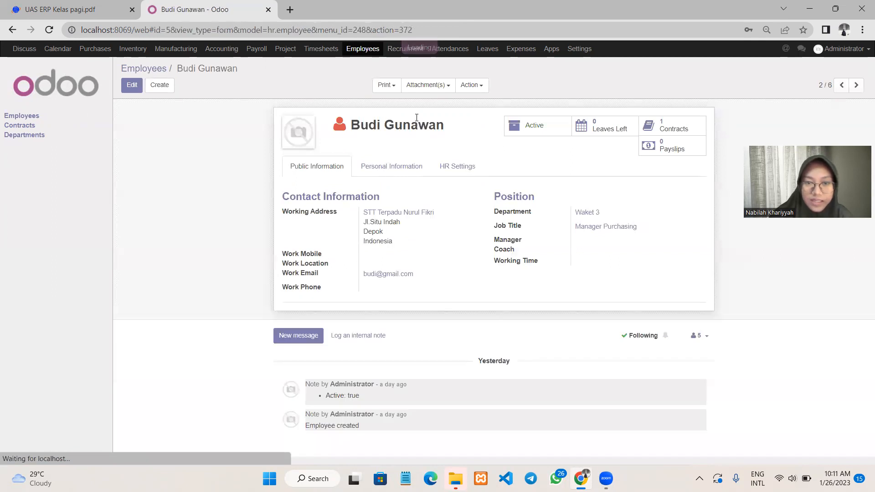
{"action": "left_click", "coordinate": [394, 176]}
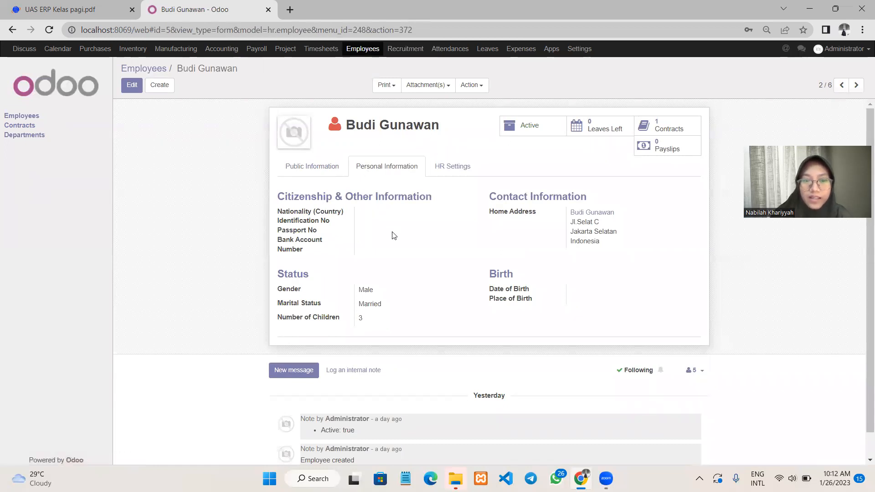
{"action": "scroll", "coordinate": [391, 234], "scroll_direction": "down", "scroll_amount": 1}
- Open the Manager Purchasing employee record for editing and compare its marital status, children and home address with the case study PDF
{"action": "left_click", "coordinate": [131, 85]}
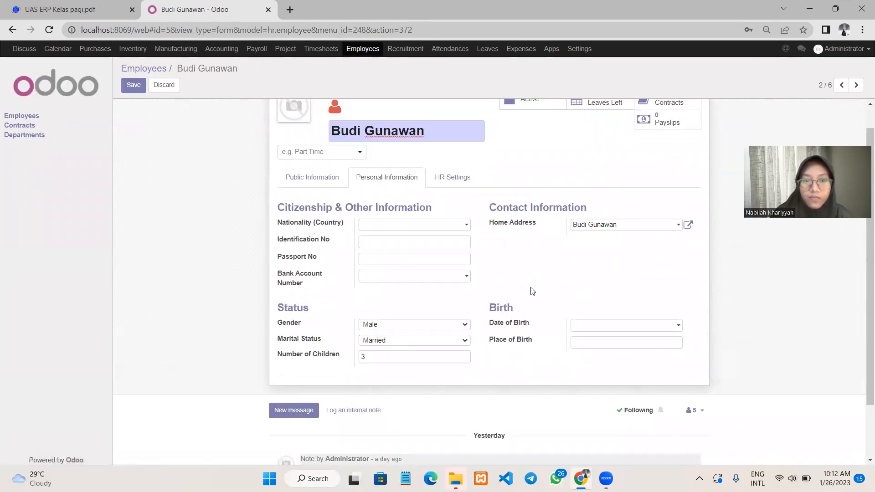
{"action": "scroll", "coordinate": [527, 293], "scroll_direction": "down", "scroll_amount": 1}
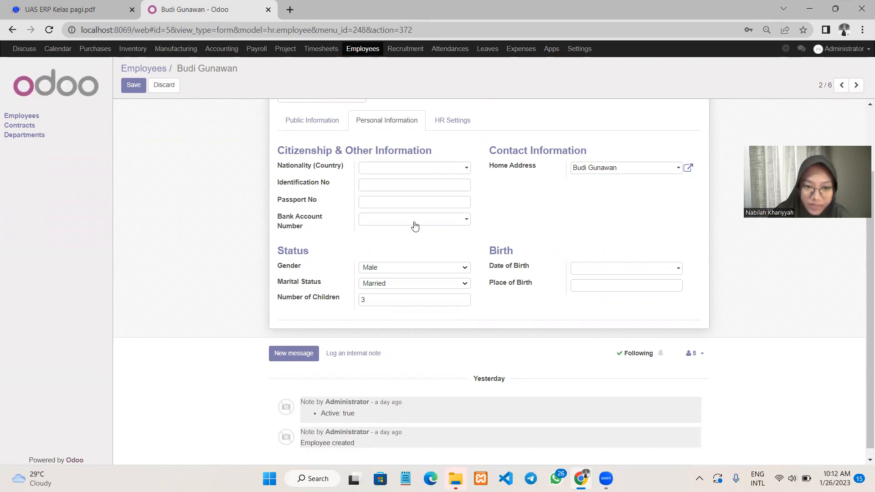
{"action": "scroll", "coordinate": [415, 226], "scroll_direction": "down", "scroll_amount": 1}
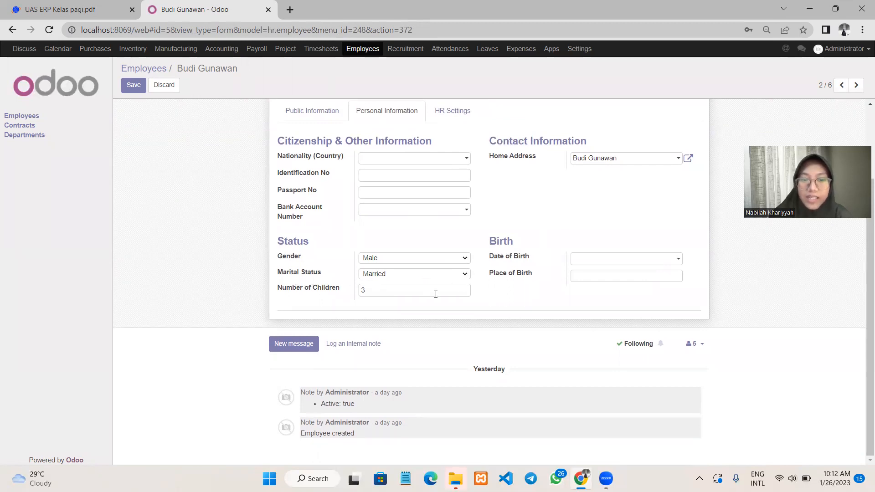
{"action": "scroll", "coordinate": [435, 296], "scroll_direction": "up", "scroll_amount": 1}
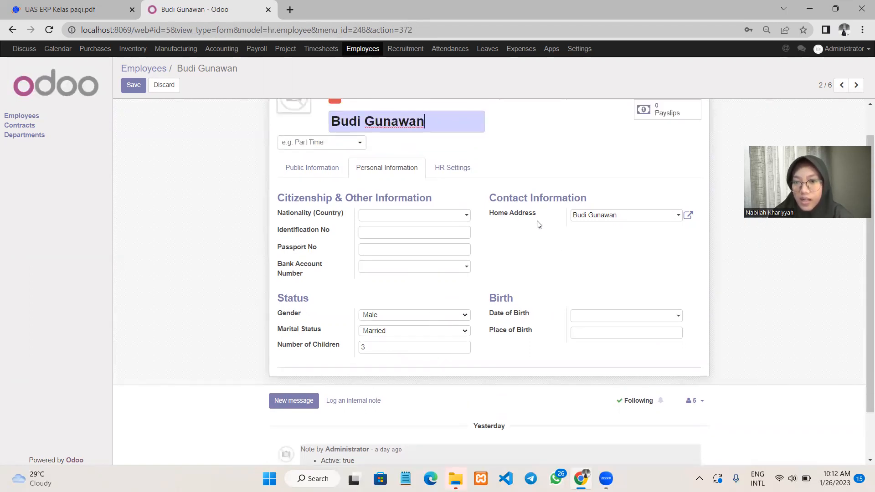
{"action": "left_click", "coordinate": [689, 216]}
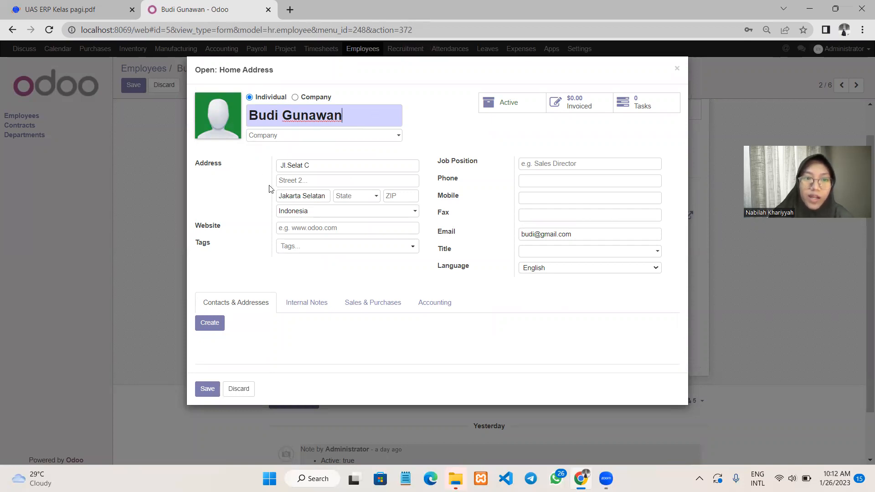
{"action": "left_click", "coordinate": [62, 13]}
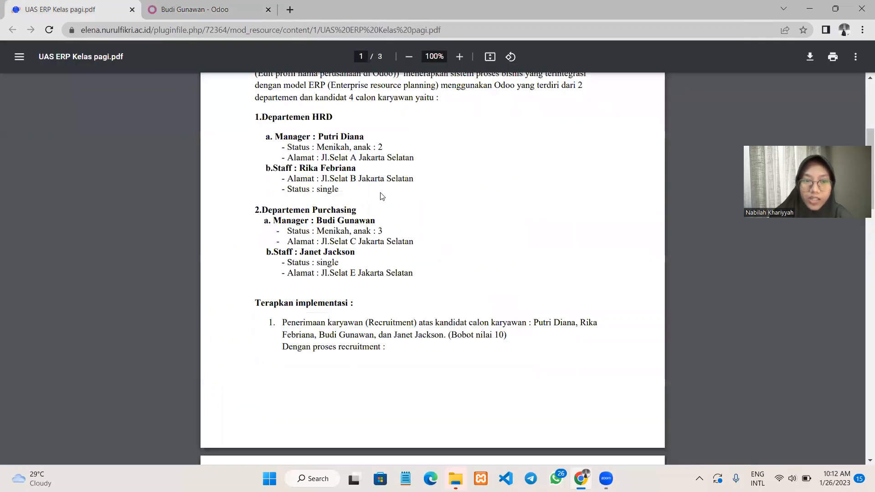
{"action": "left_click", "coordinate": [194, 6]}
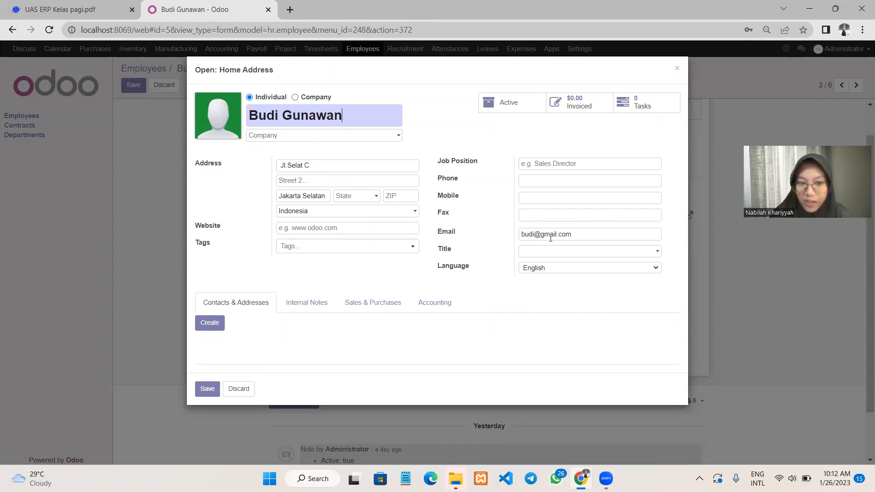
- Save the Manager Purchasing employee's home address and employee record, and return to the employee list
{"action": "left_click", "coordinate": [207, 390]}
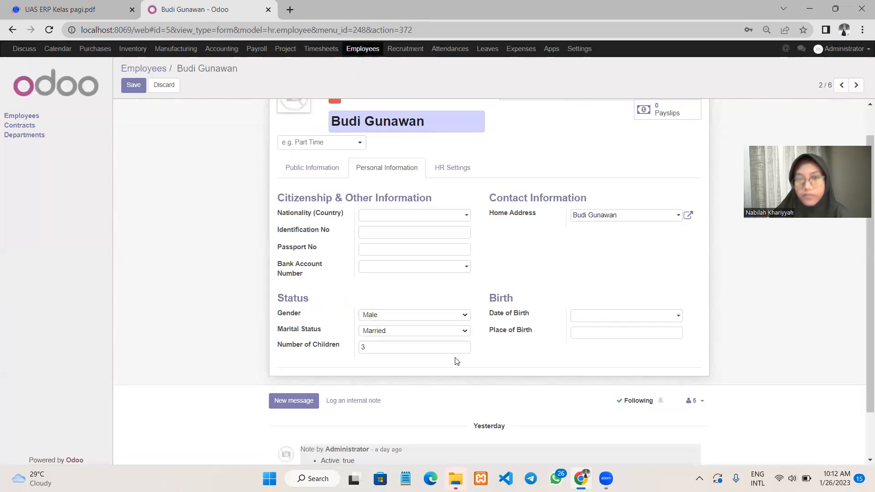
{"action": "scroll", "coordinate": [450, 358], "scroll_direction": "up", "scroll_amount": 1}
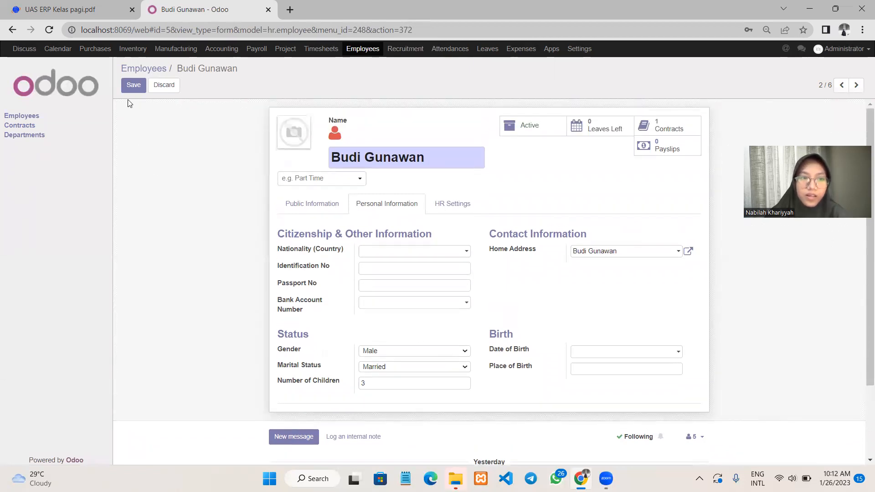
{"action": "left_click", "coordinate": [133, 86]}
{"action": "left_click", "coordinate": [155, 70]}
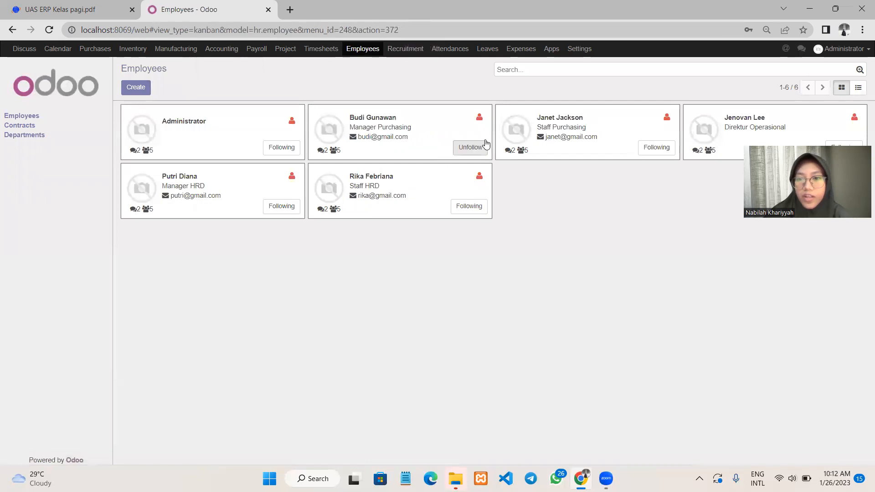
- Review the personal information of the Staff Purchasing, Manager HRD and Staff HRD employees, and return to the employee list
{"action": "left_click", "coordinate": [570, 119]}
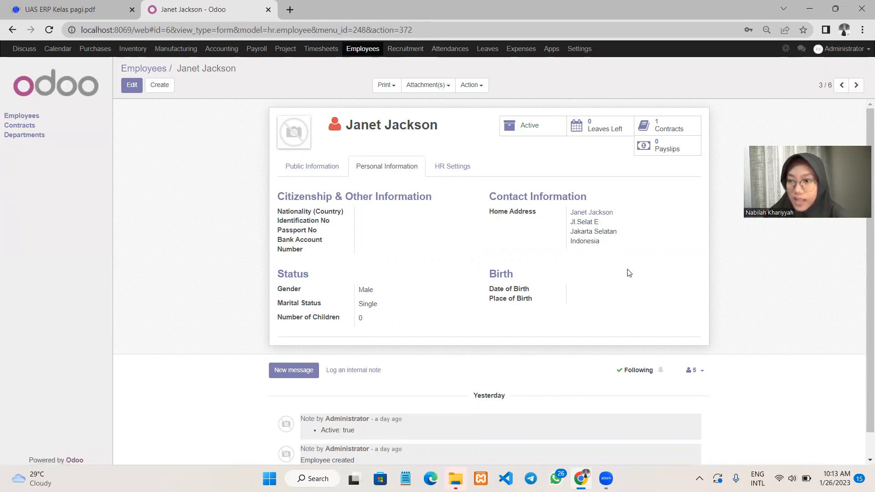
{"action": "left_click", "coordinate": [141, 69]}
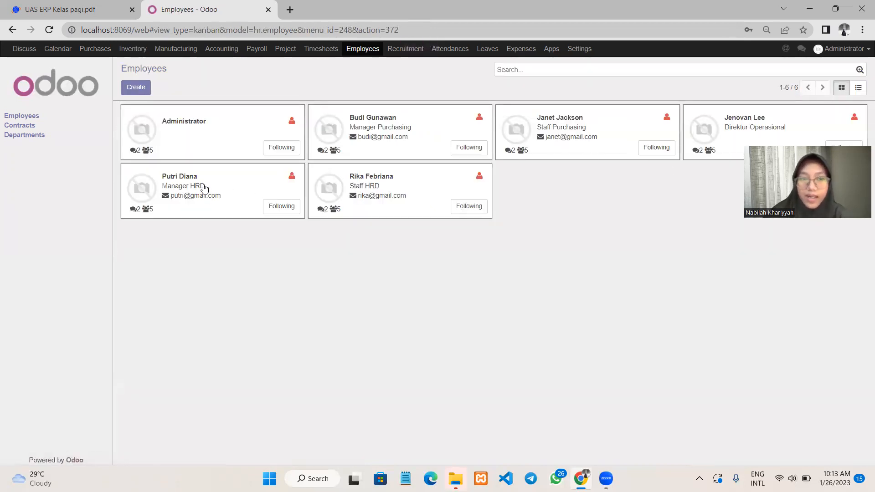
{"action": "left_click", "coordinate": [203, 187]}
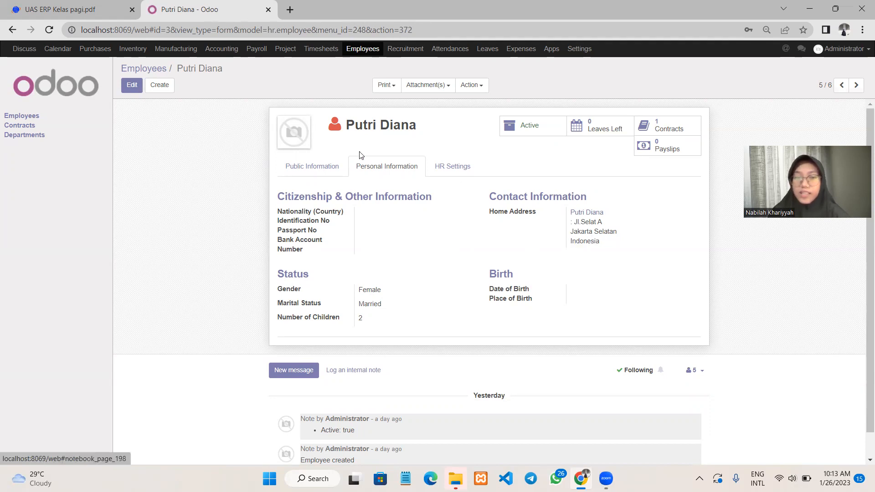
{"action": "left_click", "coordinate": [139, 70]}
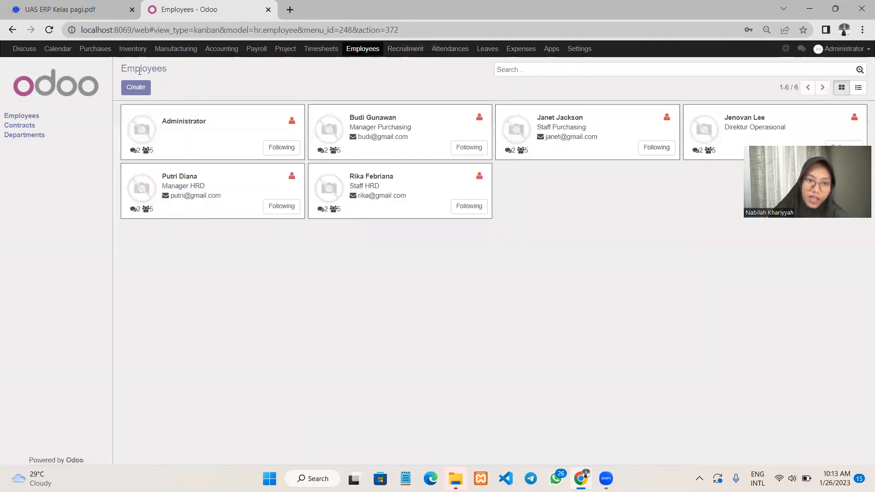
{"action": "left_click", "coordinate": [384, 180]}
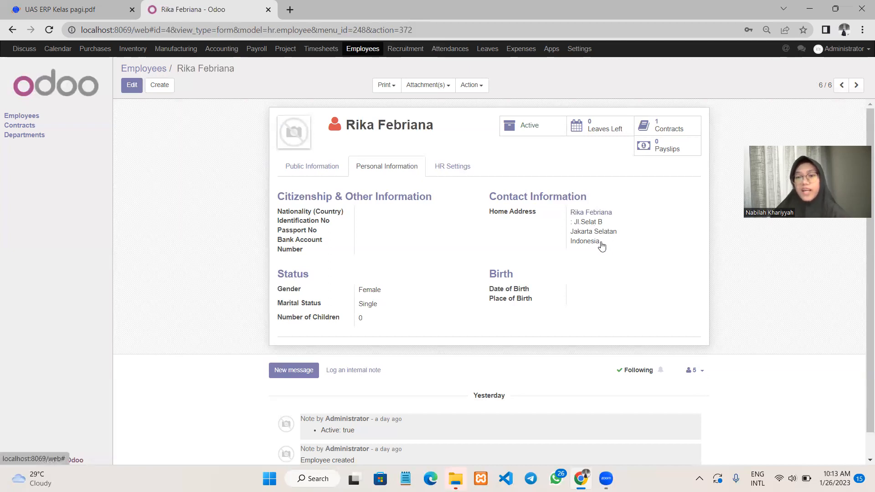
{"action": "left_click", "coordinate": [160, 73]}
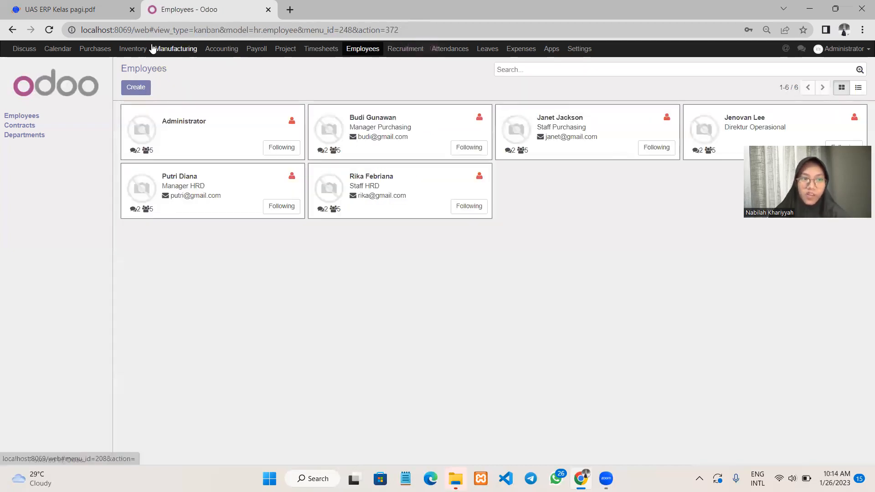
- Switch to UAS ERP Kelas pagi.pdf and read the Add User, salary rule and salary structure tasks on page 2
{"action": "left_click", "coordinate": [83, 10]}
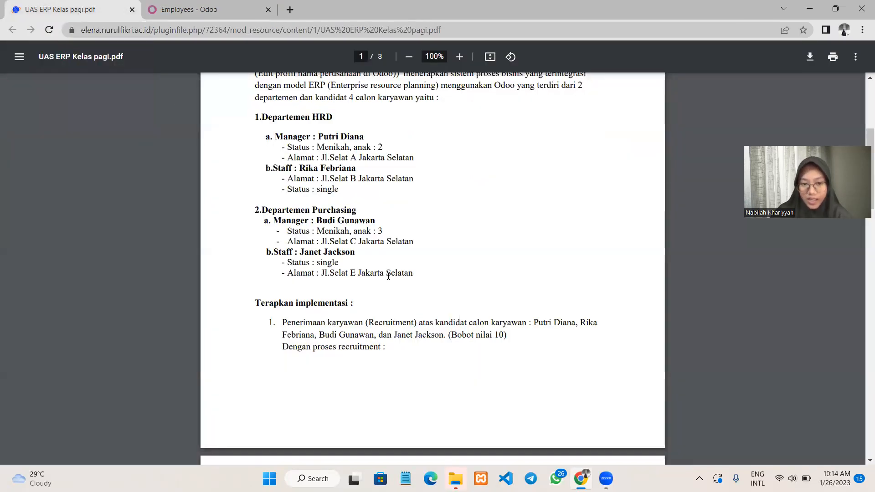
{"action": "scroll", "coordinate": [388, 276], "scroll_direction": "down", "scroll_amount": 10}
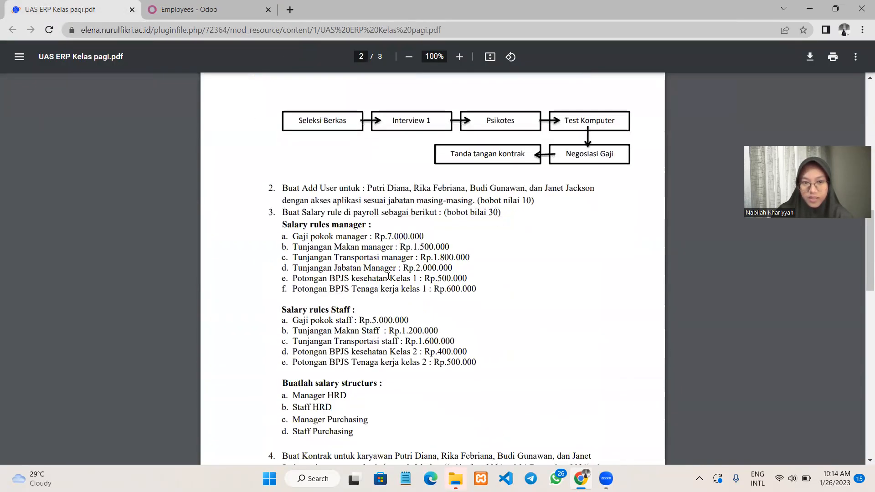
- Finish reading the page 2 tasks in the case study PDF, then switch to Odoo and open the list of system users
{"action": "scroll", "coordinate": [388, 276], "scroll_direction": "down", "scroll_amount": 2}
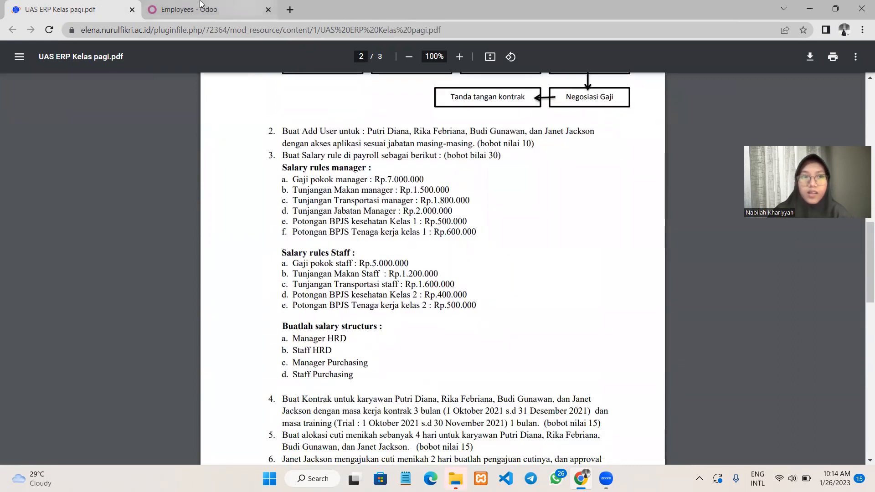
{"action": "left_click", "coordinate": [191, 5]}
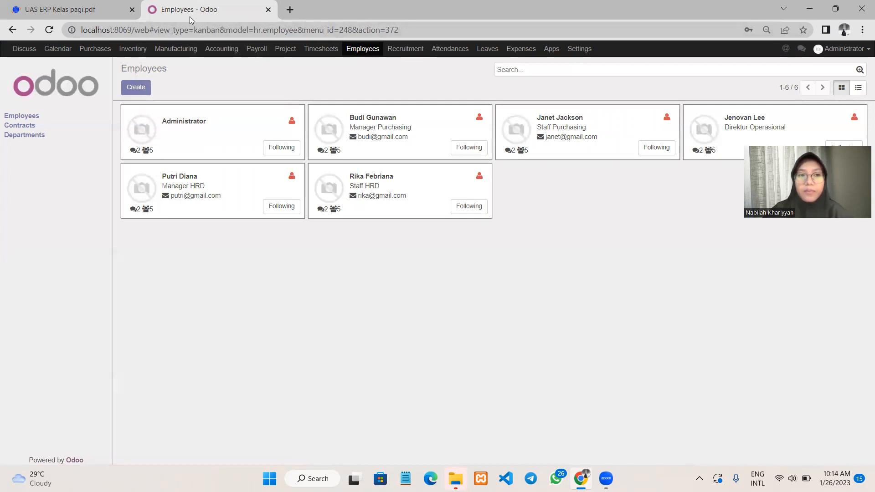
{"action": "left_click", "coordinate": [586, 53]}
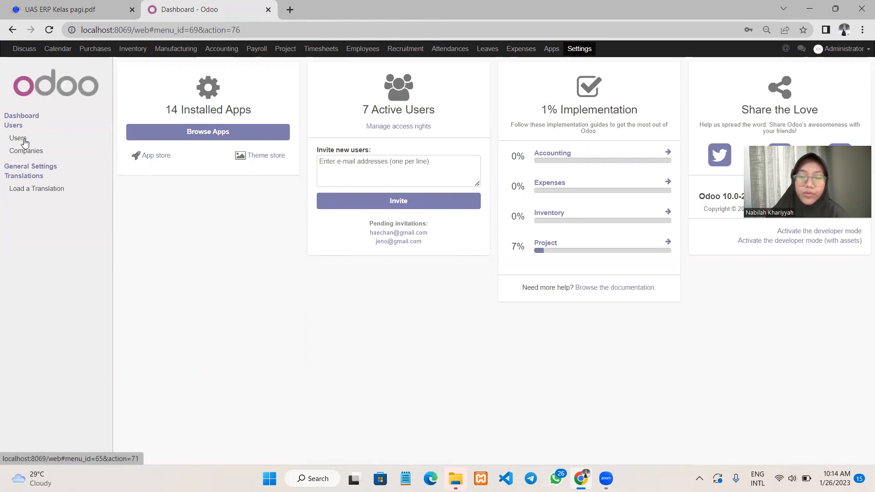
{"action": "left_click", "coordinate": [25, 141]}
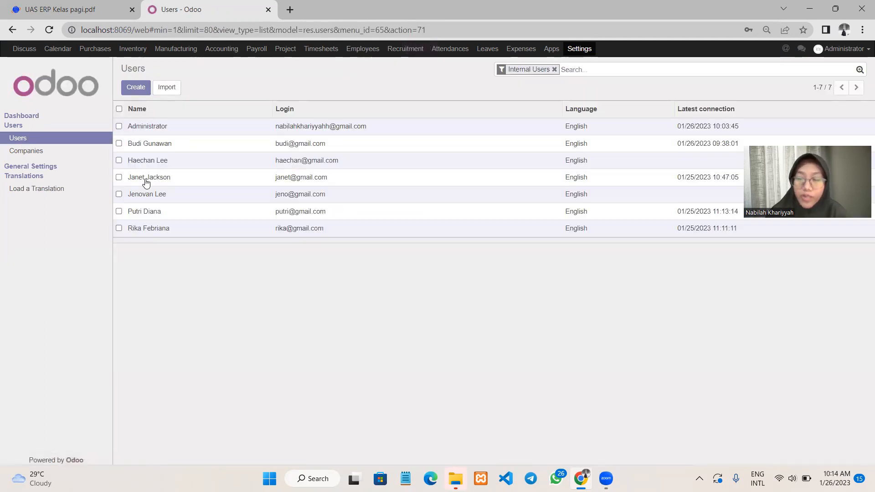
- Start a blank user record, examine its name, email address and application access rights fields, and discard it
{"action": "left_click", "coordinate": [141, 89]}
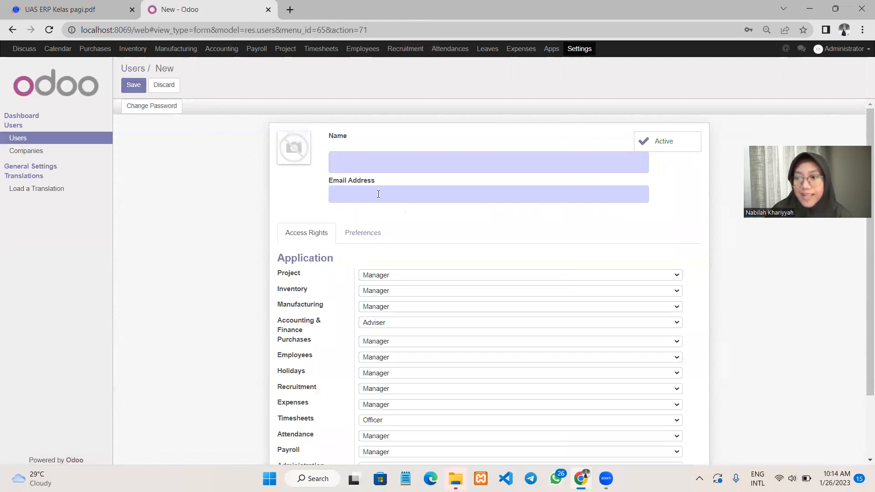
{"action": "scroll", "coordinate": [403, 165], "scroll_direction": "down", "scroll_amount": 1}
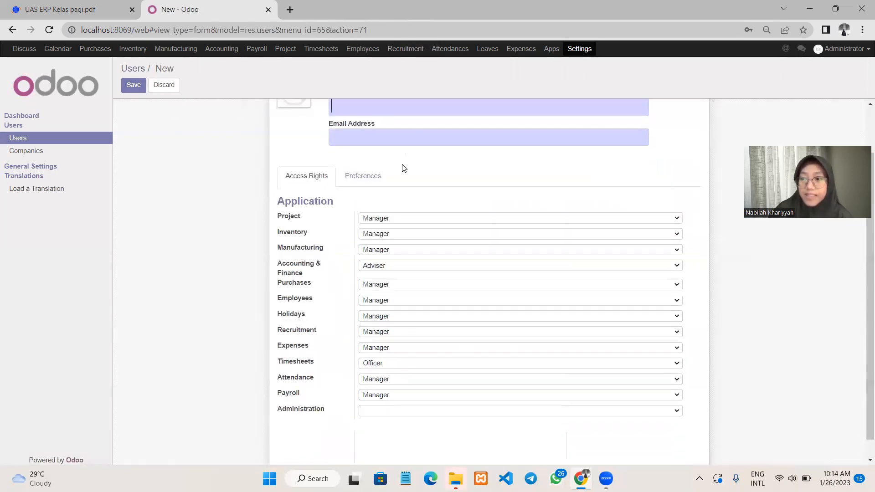
{"action": "scroll", "coordinate": [402, 169], "scroll_direction": "up", "scroll_amount": 1}
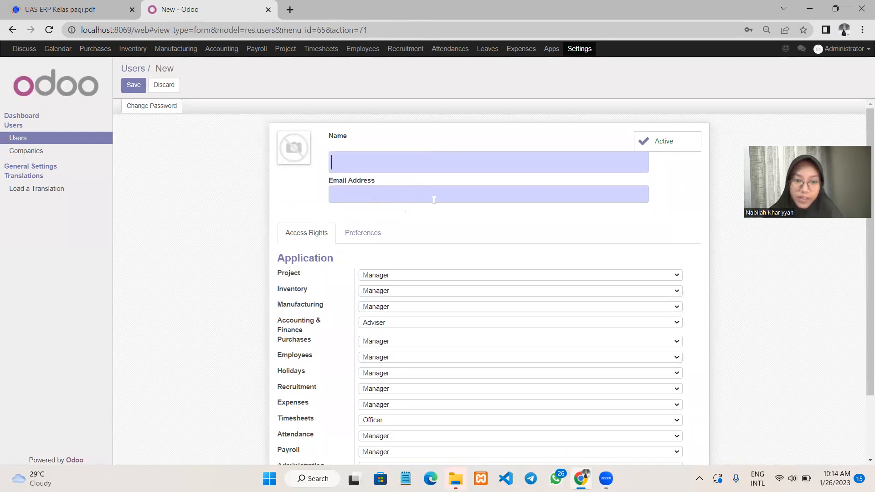
{"action": "scroll", "coordinate": [440, 286], "scroll_direction": "down", "scroll_amount": 1}
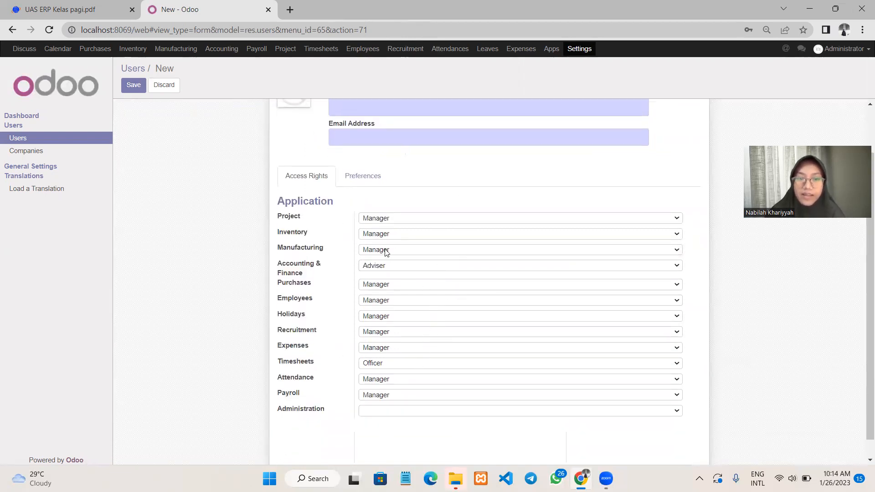
{"action": "left_click", "coordinate": [168, 85]}
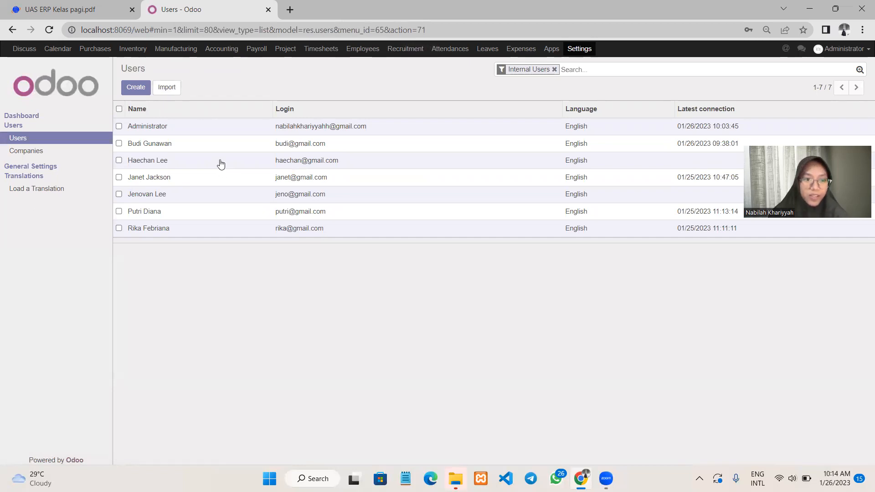
- Set the Manager HRD user's Accounting & Finance access to Billing, save the user and return to the user list
{"action": "left_click", "coordinate": [155, 214]}
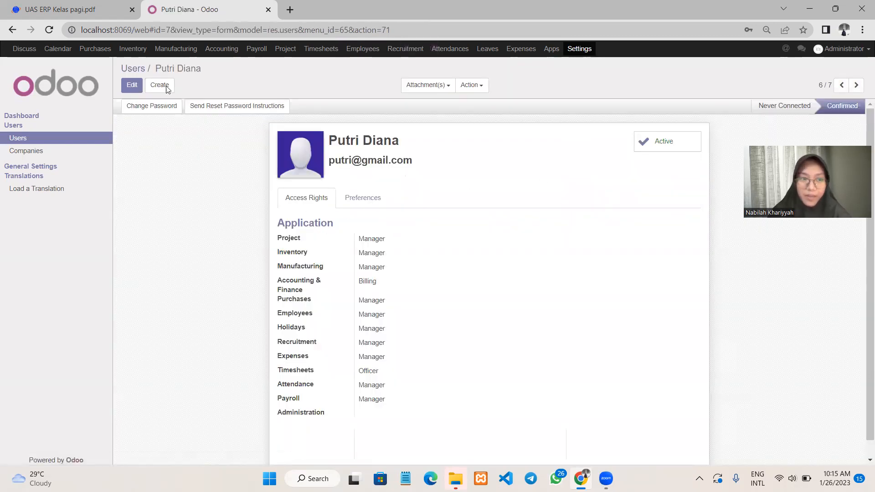
{"action": "left_click", "coordinate": [133, 85]}
{"action": "scroll", "coordinate": [360, 123], "scroll_direction": "down", "scroll_amount": 2}
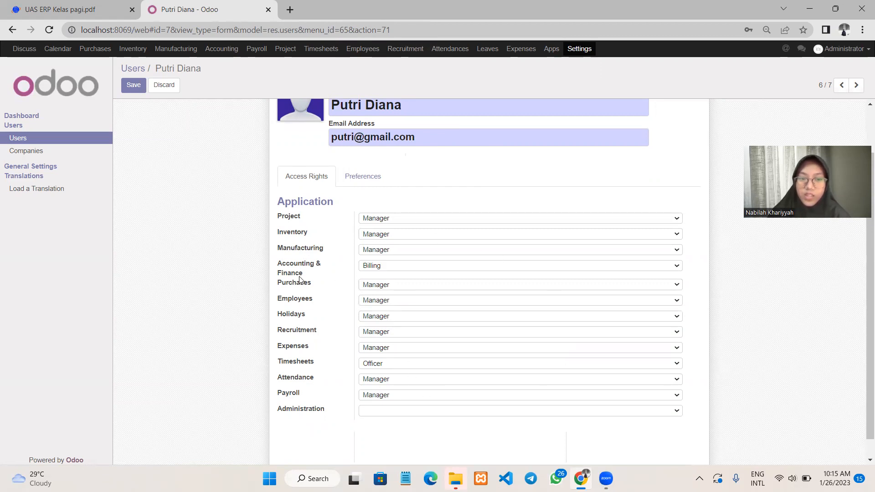
{"action": "left_click", "coordinate": [416, 270]}
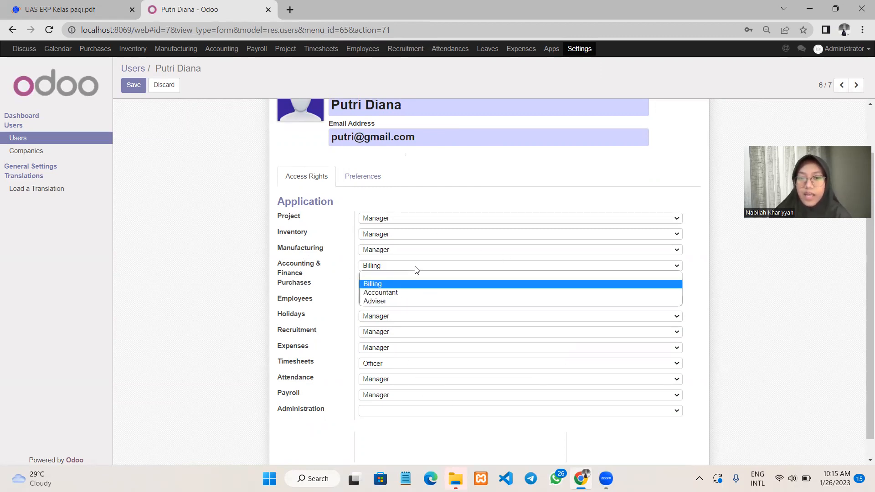
{"action": "left_click", "coordinate": [416, 285]}
{"action": "left_click", "coordinate": [133, 87]}
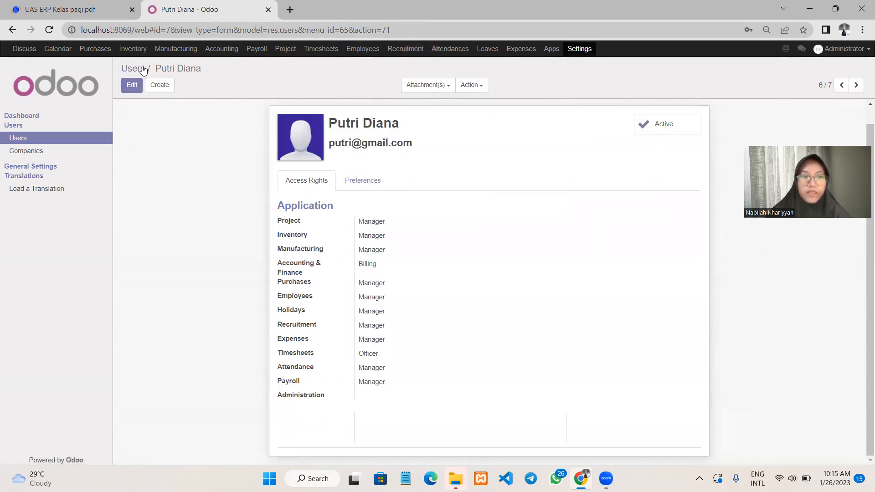
{"action": "left_click", "coordinate": [139, 72]}
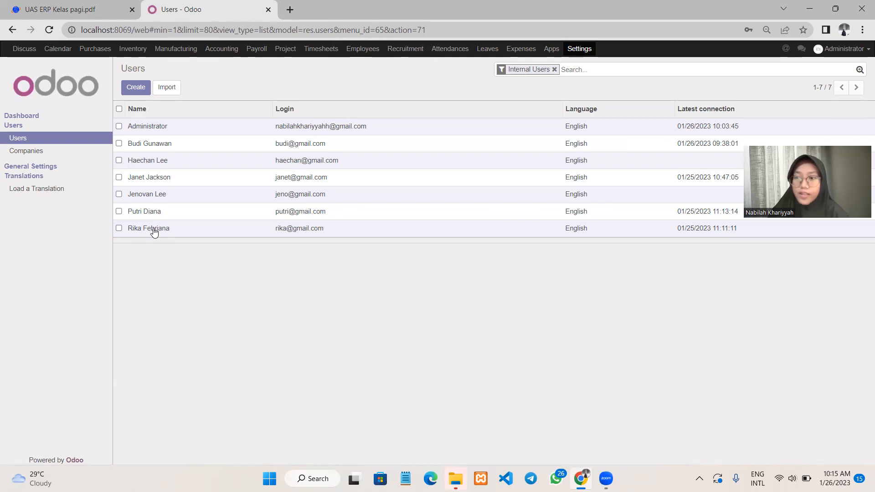
- Set the Staff HRD user's access to Billing for Accounting & Finance, Employee for Employees and Manual Attendance for Attendance, save, and return to the user list
{"action": "left_click", "coordinate": [153, 229]}
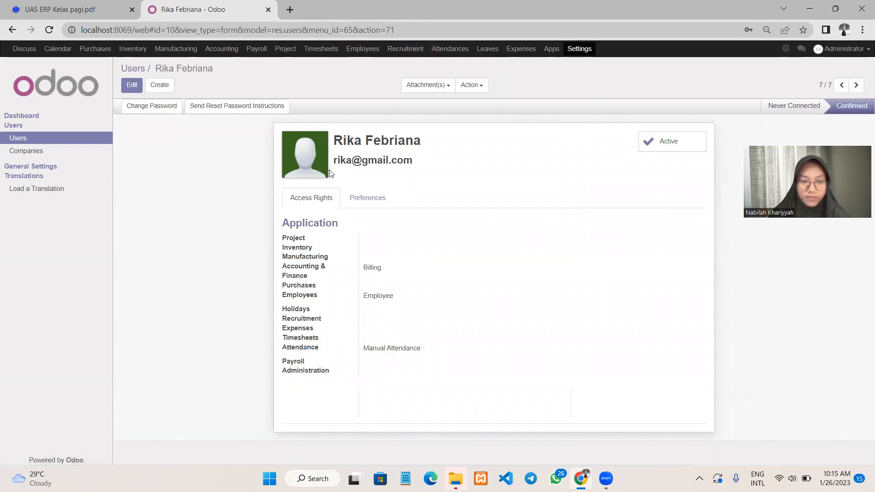
{"action": "left_click", "coordinate": [132, 85]}
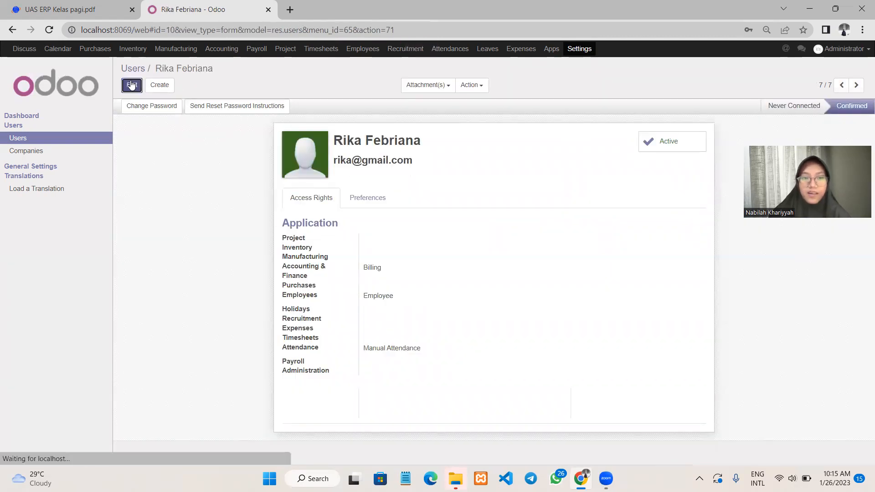
{"action": "scroll", "coordinate": [408, 182], "scroll_direction": "down", "scroll_amount": 1}
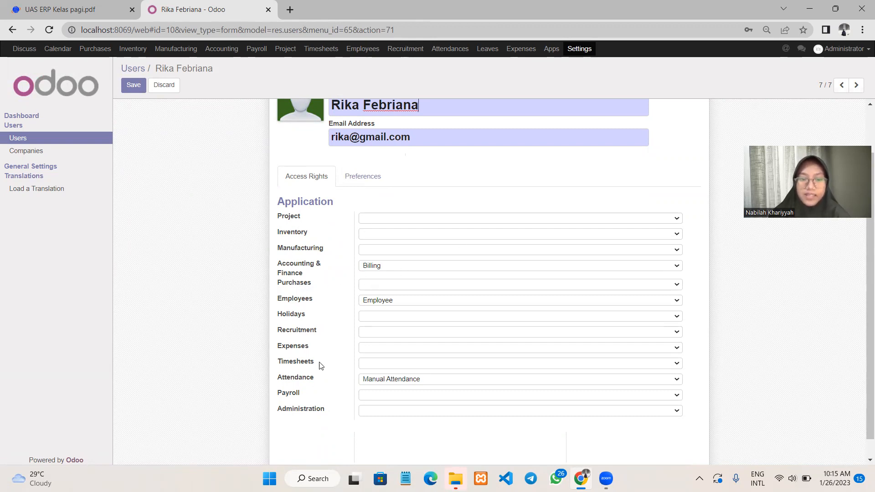
{"action": "left_click", "coordinate": [406, 269]}
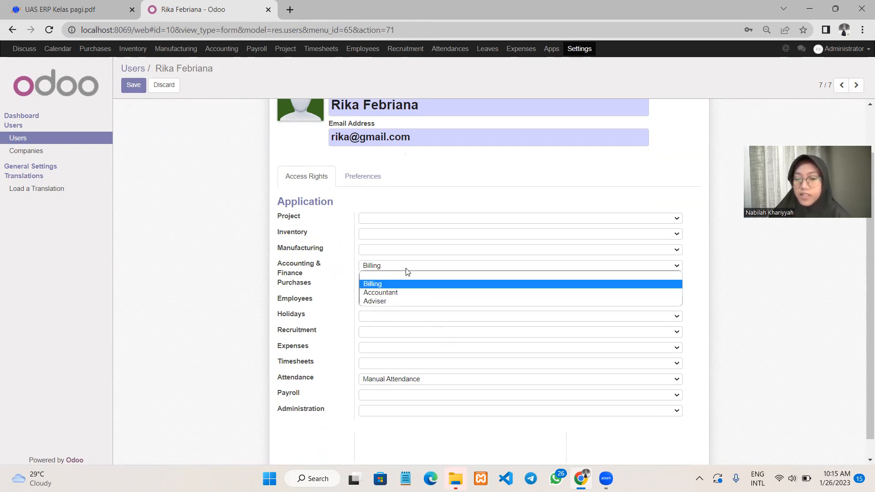
{"action": "left_click", "coordinate": [390, 284]}
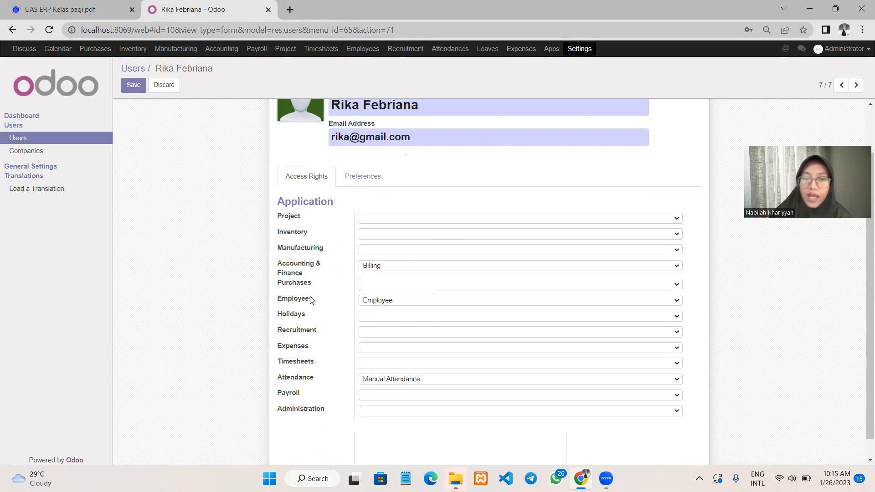
{"action": "left_click", "coordinate": [422, 303]}
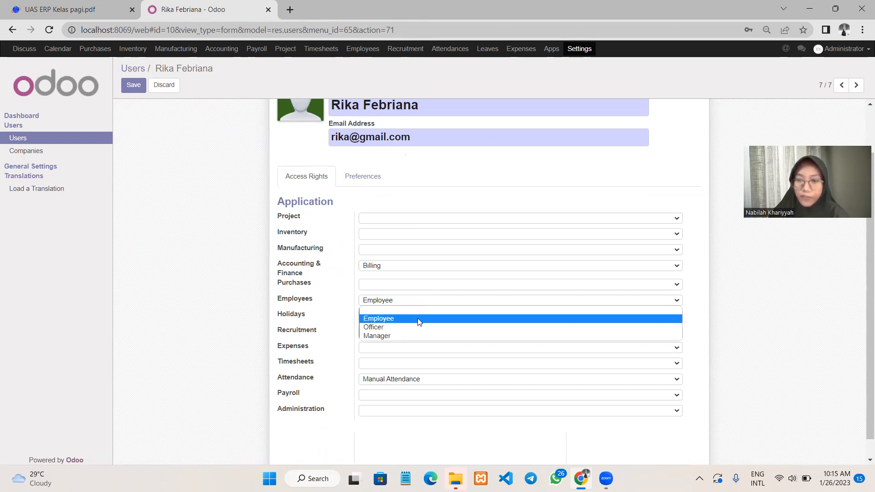
{"action": "left_click", "coordinate": [419, 322]}
{"action": "left_click", "coordinate": [399, 381]}
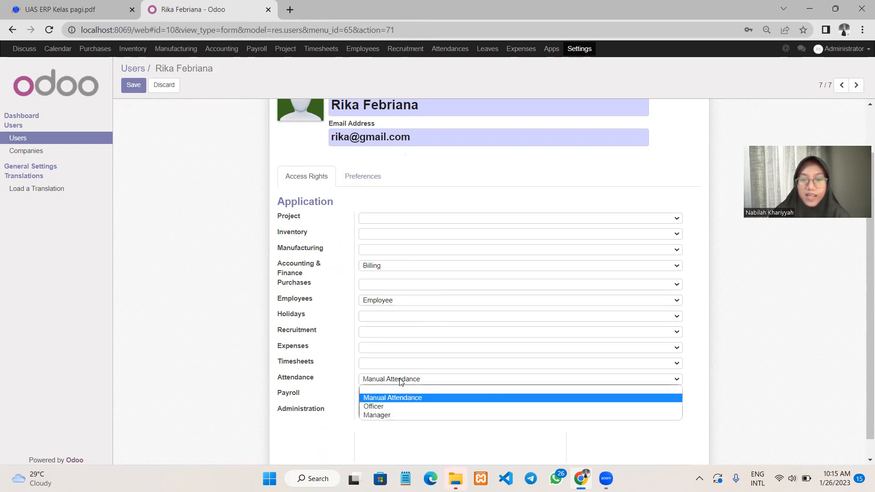
{"action": "left_click", "coordinate": [404, 398]}
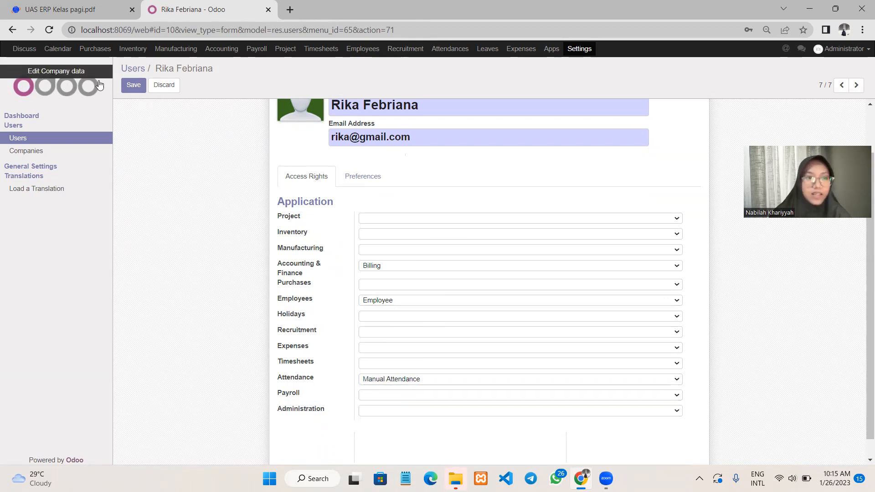
{"action": "left_click", "coordinate": [134, 85]}
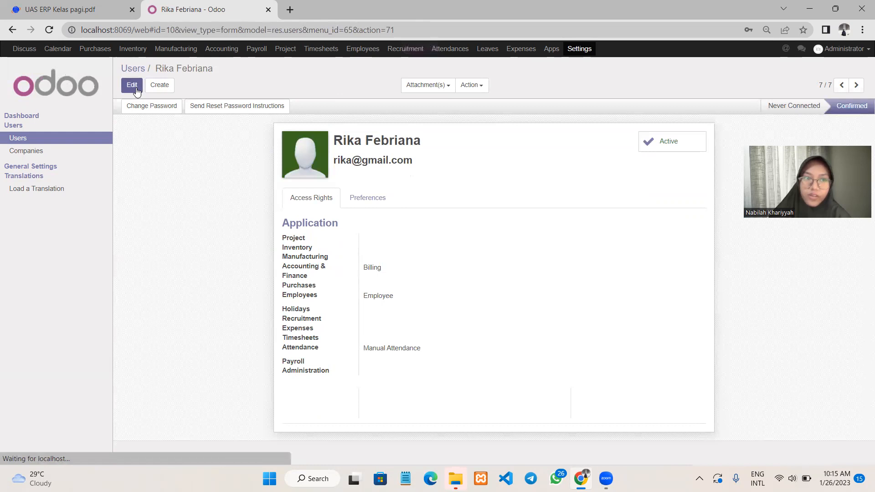
{"action": "left_click", "coordinate": [131, 67]}
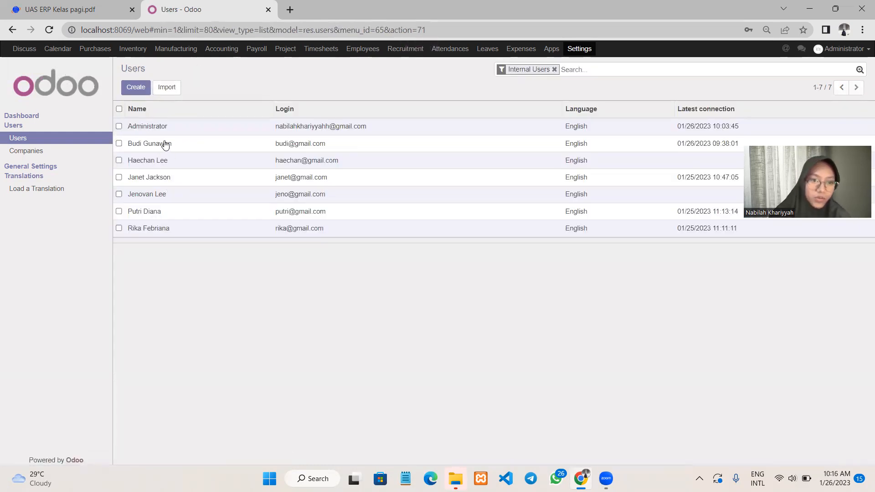
- Set the Manager Purchasing user's Accounting & Finance access to Billing, save the user and return to the user list
{"action": "left_click", "coordinate": [164, 144]}
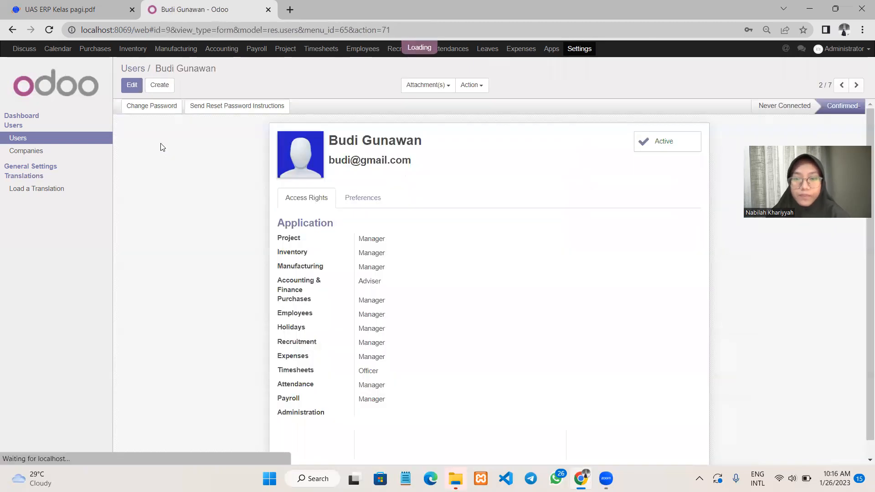
{"action": "left_click", "coordinate": [132, 85]}
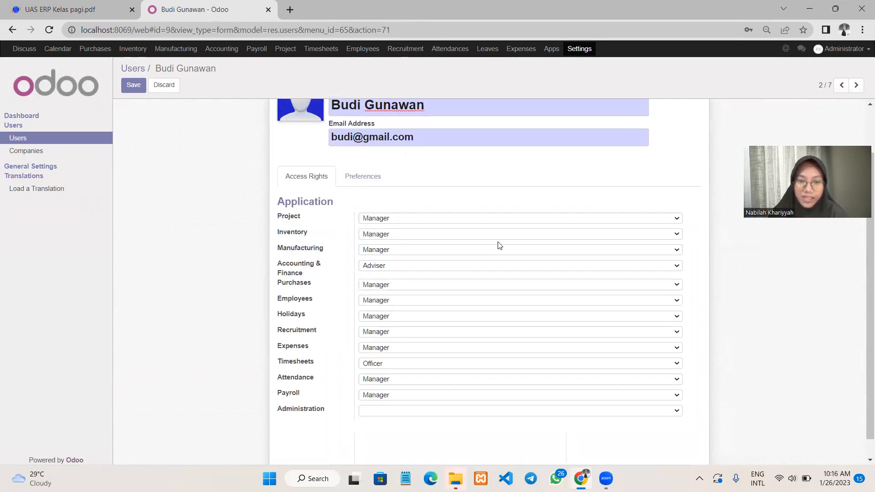
{"action": "left_click", "coordinate": [458, 267]}
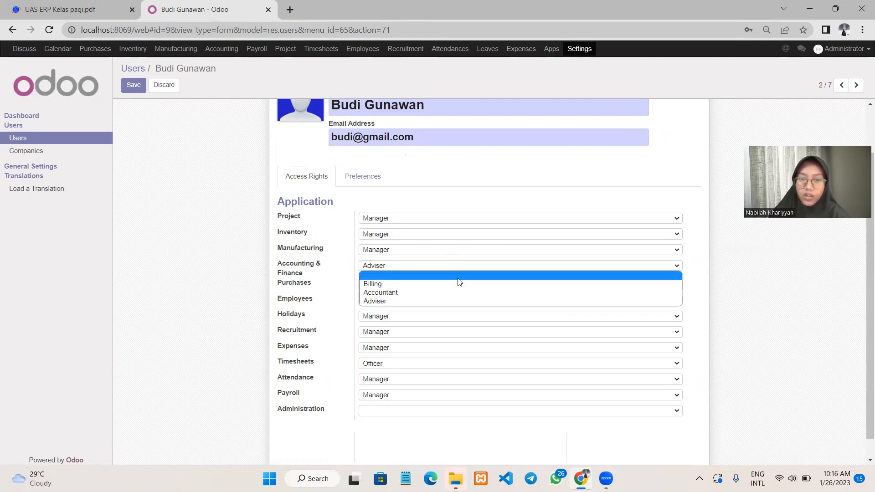
{"action": "left_click", "coordinate": [455, 285]}
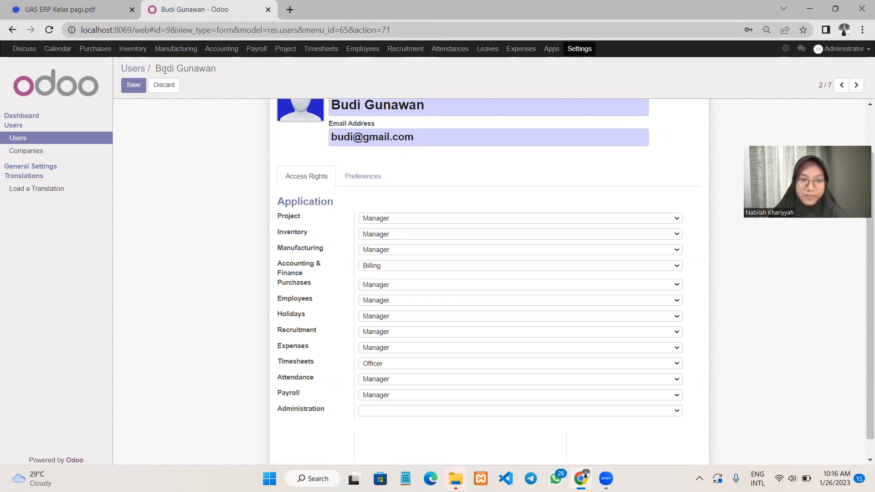
{"action": "left_click", "coordinate": [133, 85]}
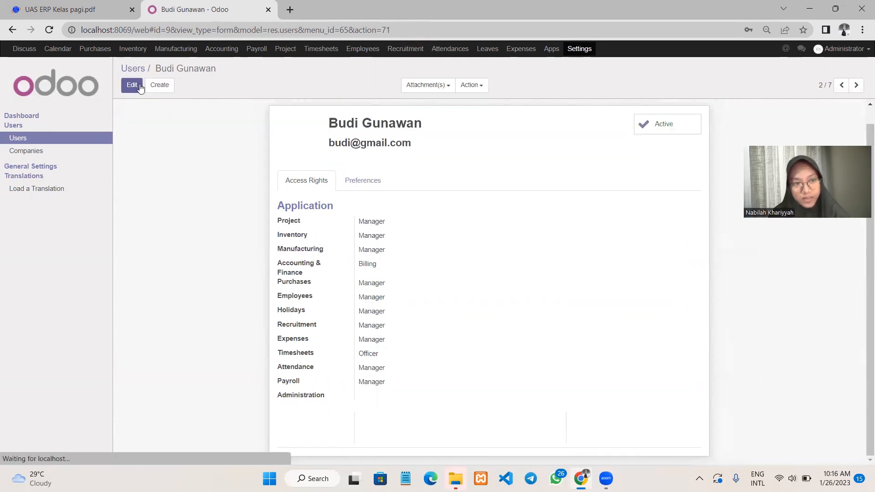
{"action": "left_click", "coordinate": [138, 69]}
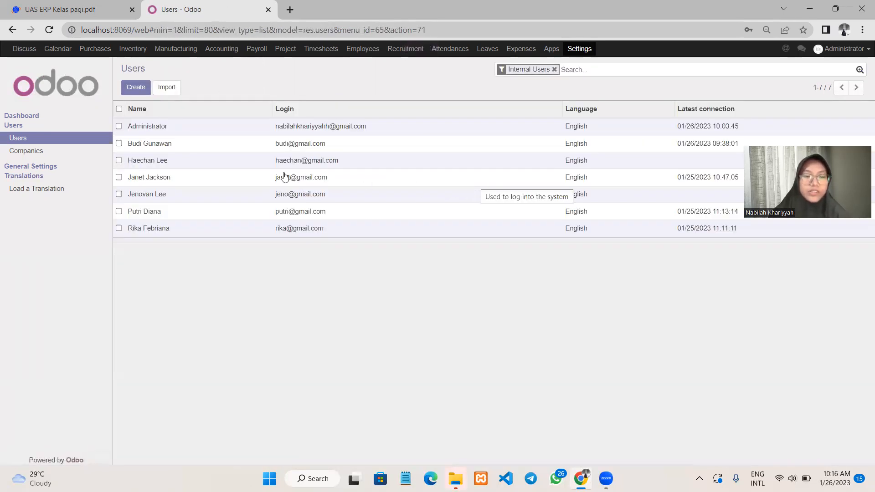
- Set the Staff Purchasing user's Attendance access to Manual Attendance and save the user
{"action": "left_click", "coordinate": [154, 180]}
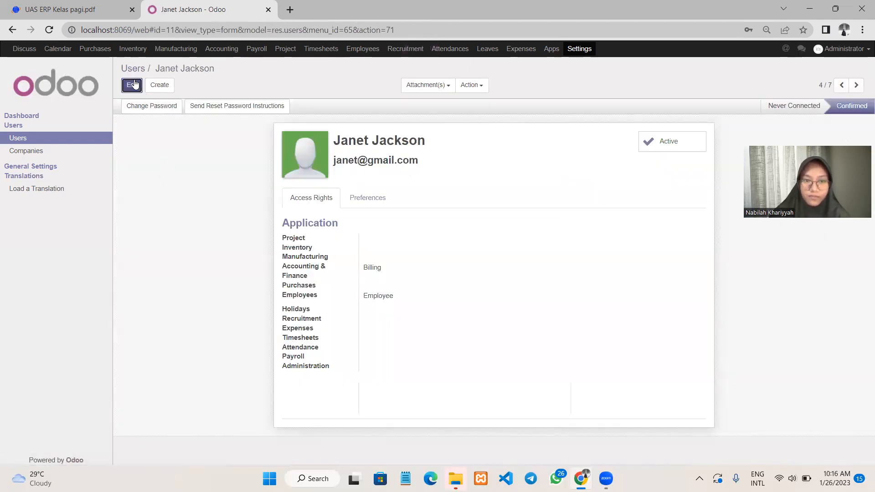
{"action": "left_click", "coordinate": [135, 85]}
{"action": "scroll", "coordinate": [533, 174], "scroll_direction": "down", "scroll_amount": 1}
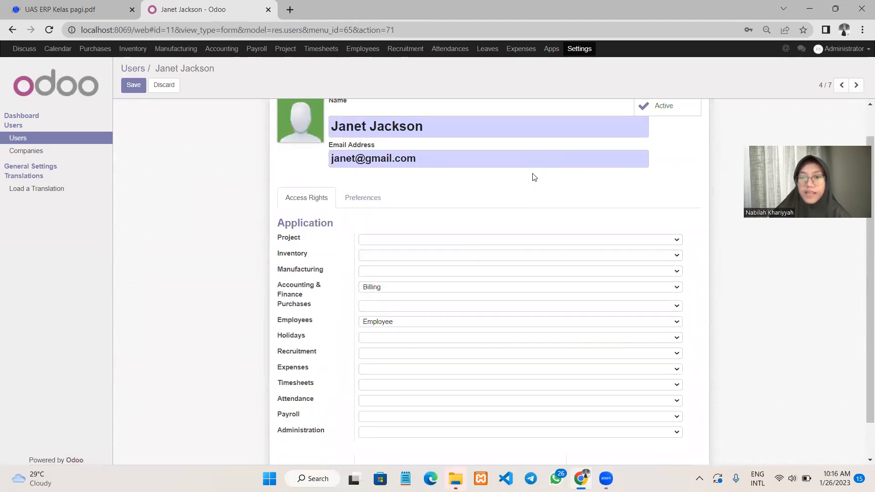
{"action": "scroll", "coordinate": [535, 177], "scroll_direction": "up", "scroll_amount": 1}
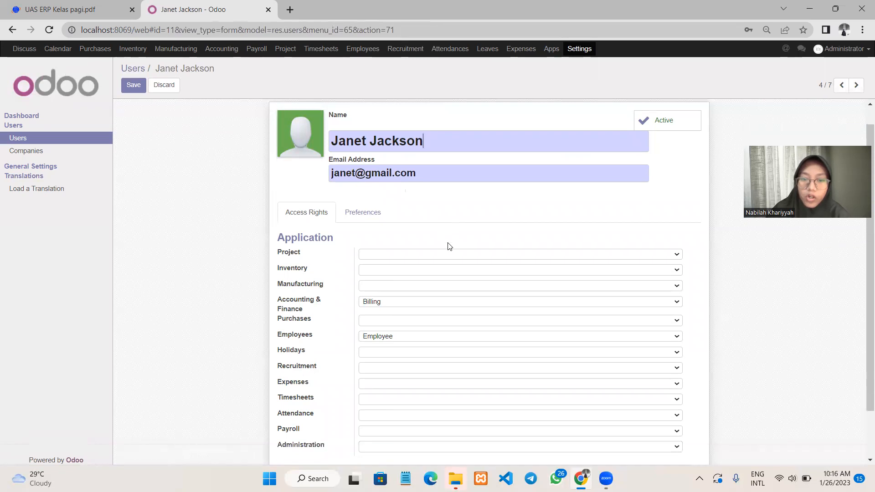
{"action": "scroll", "coordinate": [449, 246], "scroll_direction": "down", "scroll_amount": 2}
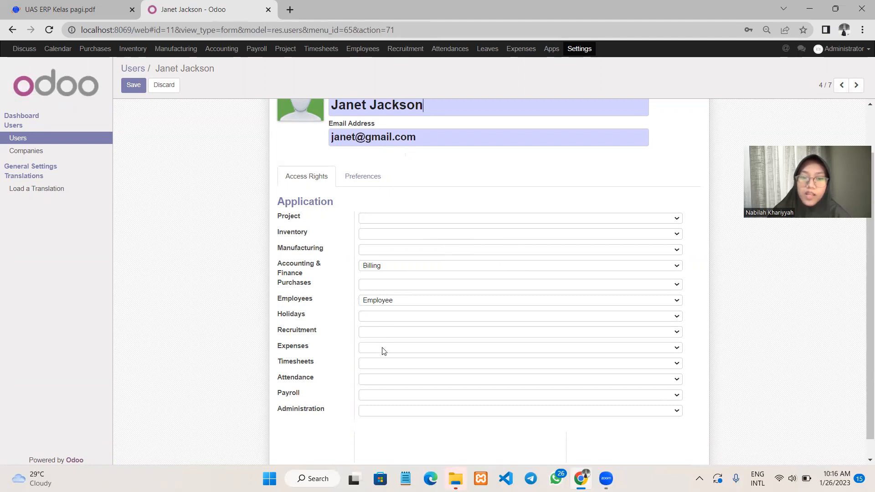
{"action": "left_click", "coordinate": [390, 383]}
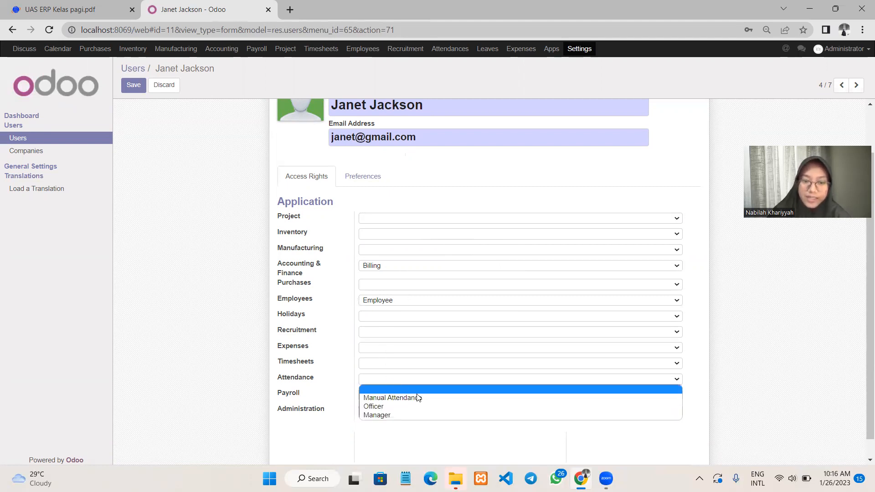
{"action": "left_click", "coordinate": [439, 401]}
{"action": "left_click", "coordinate": [128, 89]}
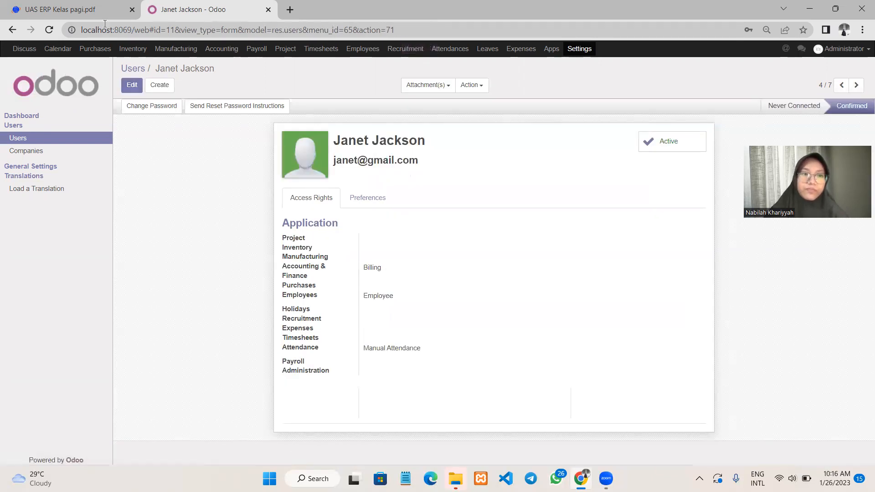
- Read the exam PDF's task on manager and staff salary rules and salary structures, and return to Odoo
{"action": "left_click", "coordinate": [100, 10]}
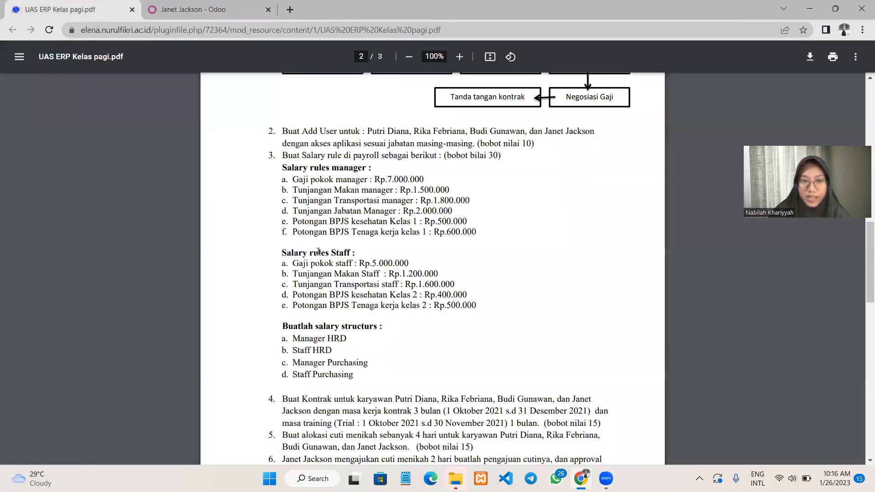
{"action": "scroll", "coordinate": [358, 236], "scroll_direction": "down", "scroll_amount": 1}
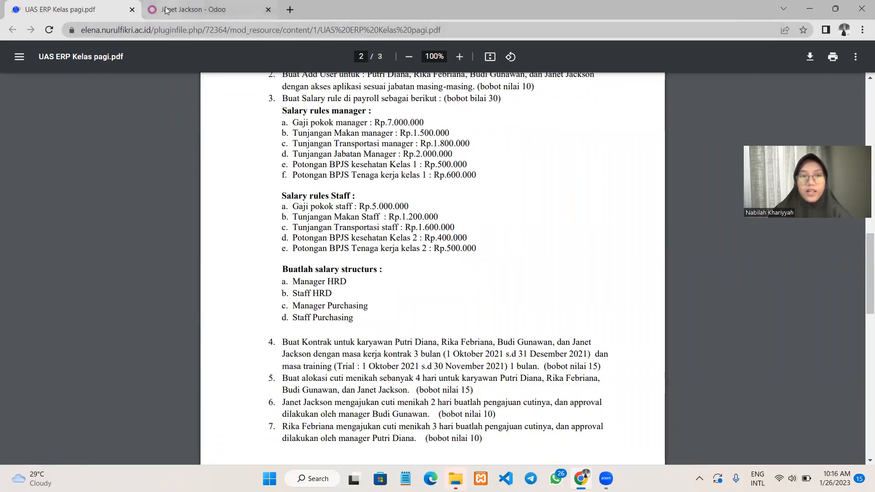
{"action": "left_click", "coordinate": [189, 11]}
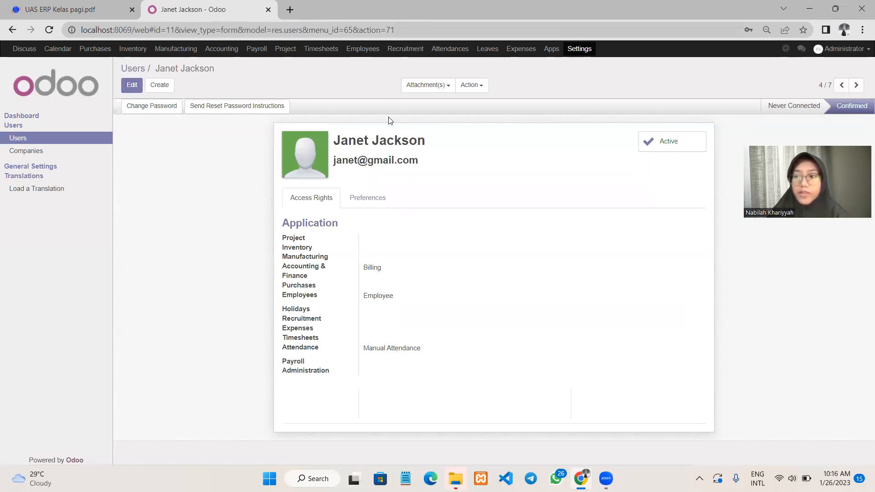
- Open the payroll salary rules list, start a blank rule to examine its fields, and discard it
{"action": "left_click", "coordinate": [256, 48]}
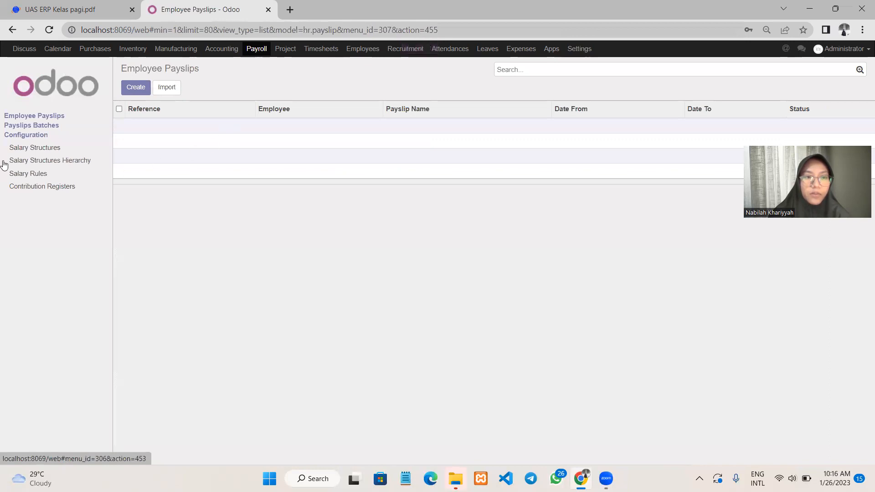
{"action": "left_click", "coordinate": [22, 177]}
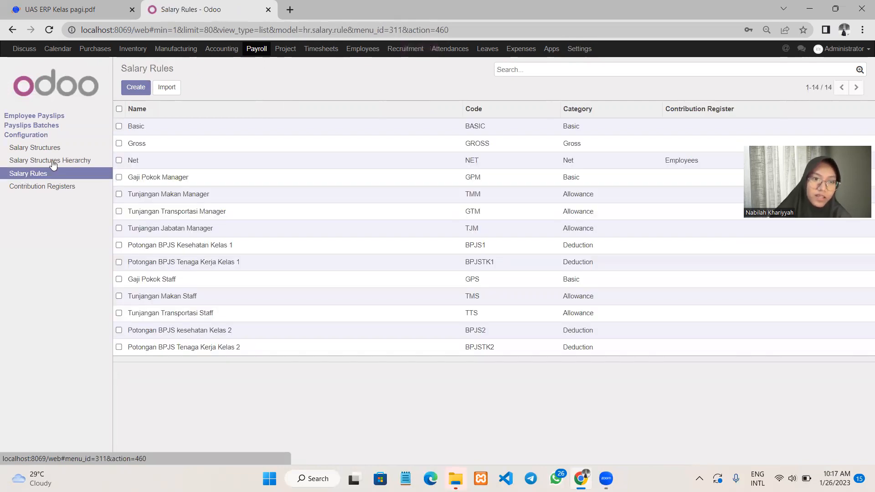
{"action": "left_click", "coordinate": [137, 88]}
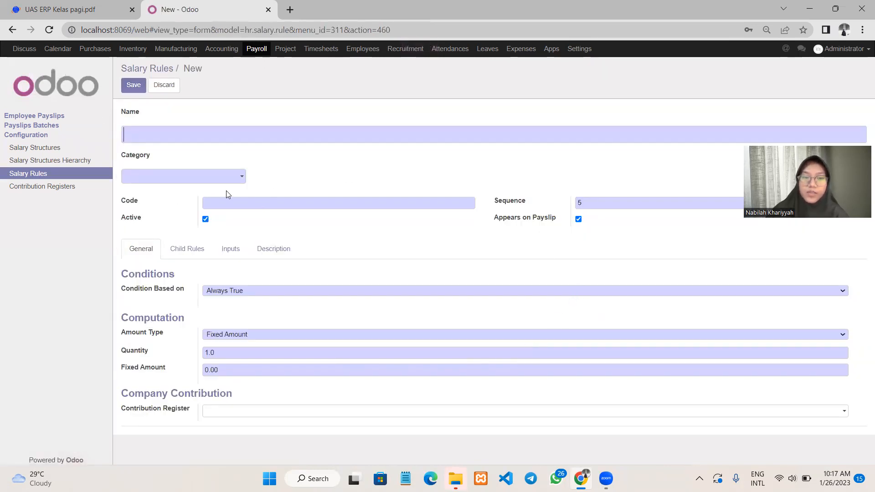
{"action": "left_click", "coordinate": [162, 85]}
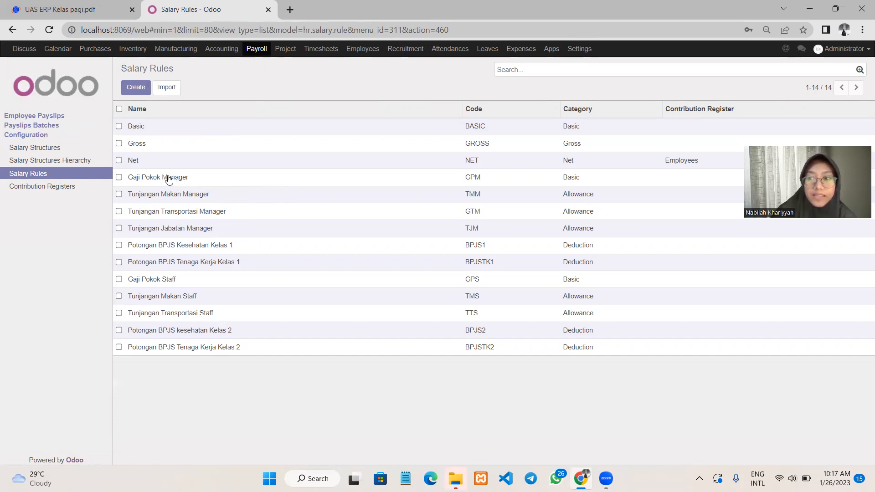
- Check the exam PDF's manager salary rules, examine the Gaji Pokok Manager rule in edit mode, save it and return to the rules list
{"action": "left_click", "coordinate": [67, 8]}
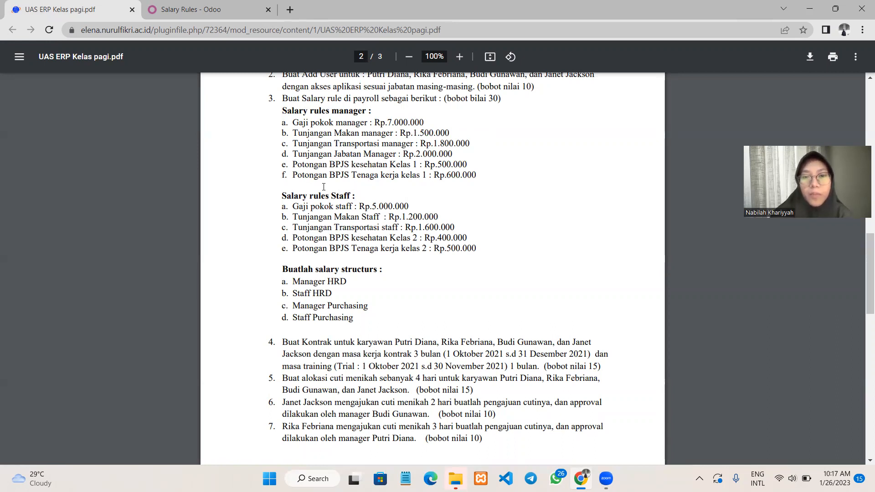
{"action": "left_click", "coordinate": [200, 6]}
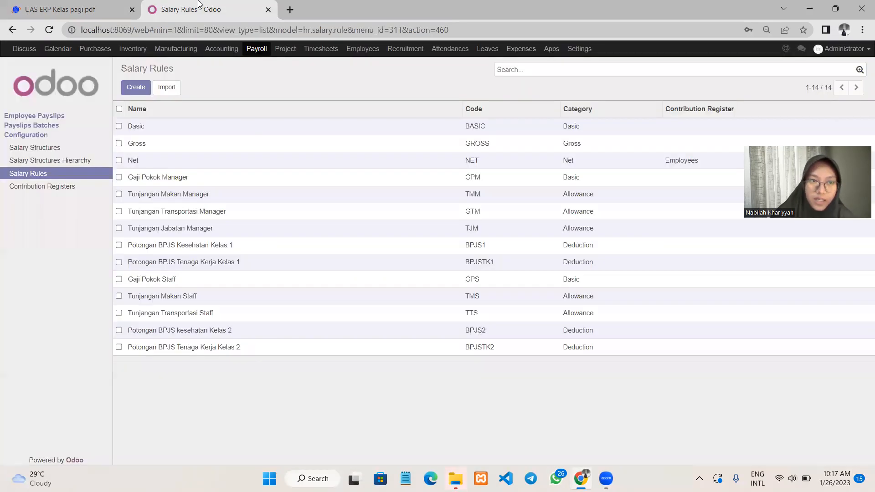
{"action": "left_click", "coordinate": [147, 178]}
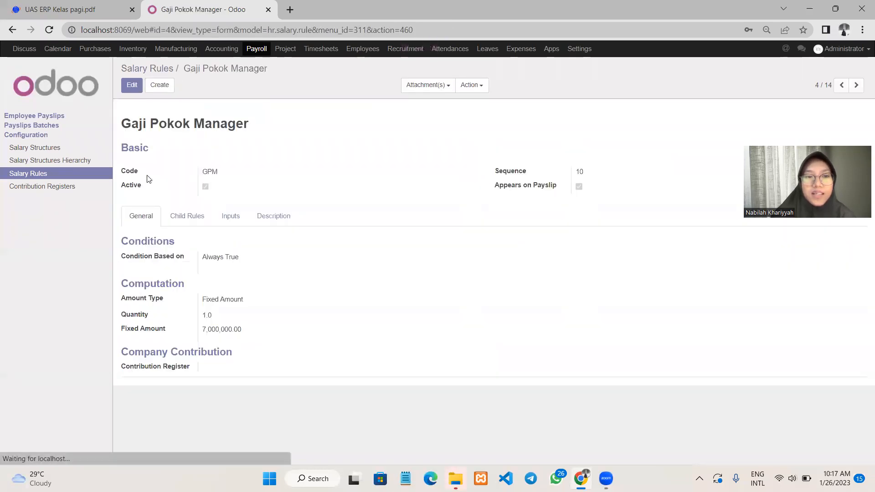
{"action": "left_click", "coordinate": [131, 85]}
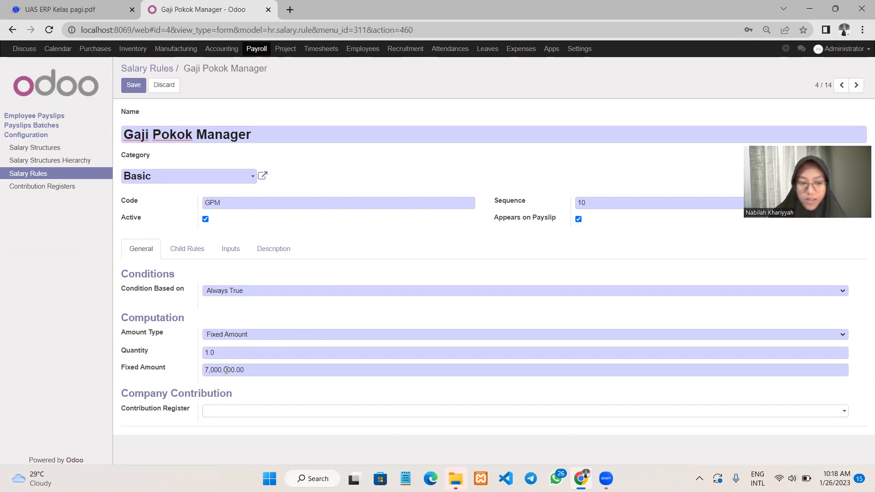
{"action": "left_click", "coordinate": [133, 87]}
{"action": "left_click", "coordinate": [159, 69]}
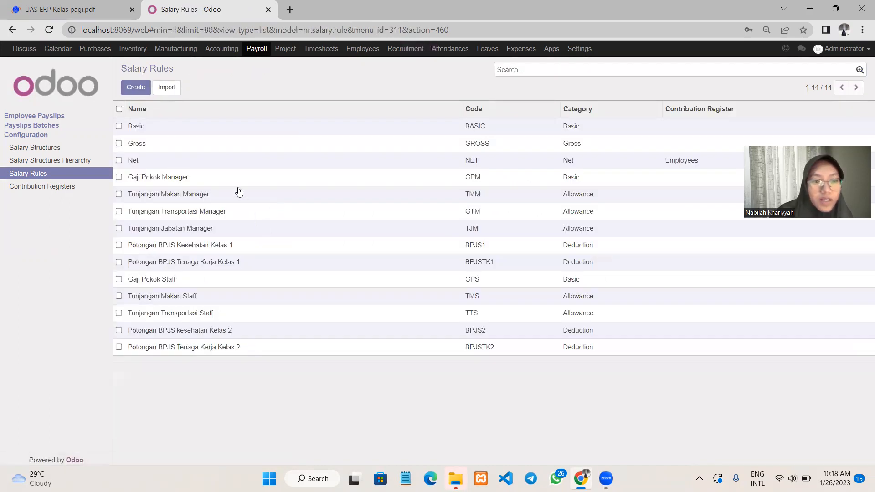
- Examine the Tunjangan Makan Manager rule's category, code and fixed amount in edit mode, save it and return to the rules list
{"action": "left_click", "coordinate": [184, 196]}
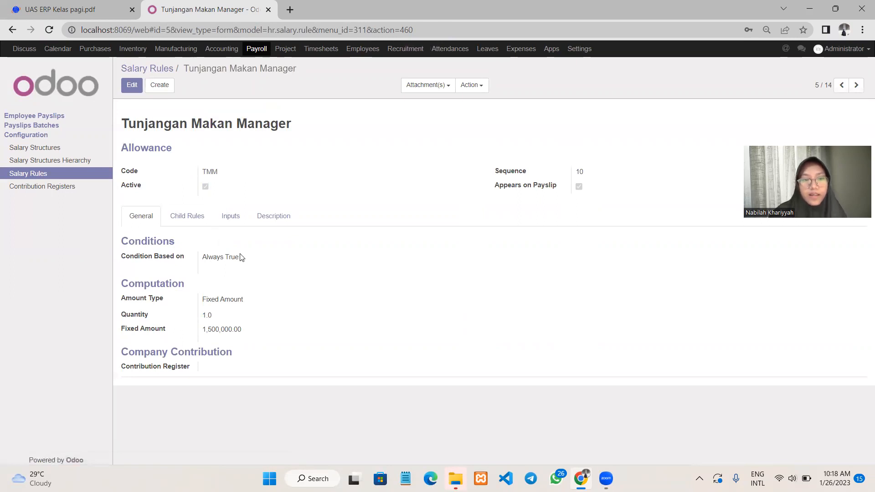
{"action": "left_click", "coordinate": [131, 86]}
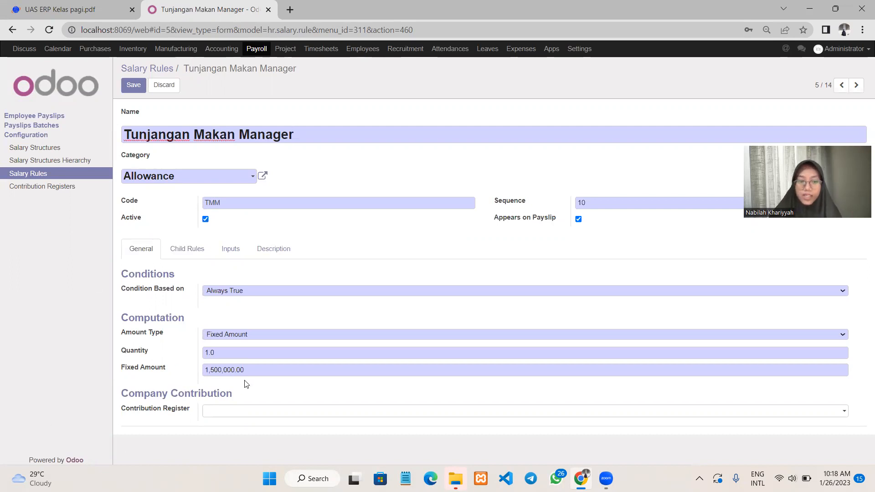
{"action": "left_click", "coordinate": [137, 85]}
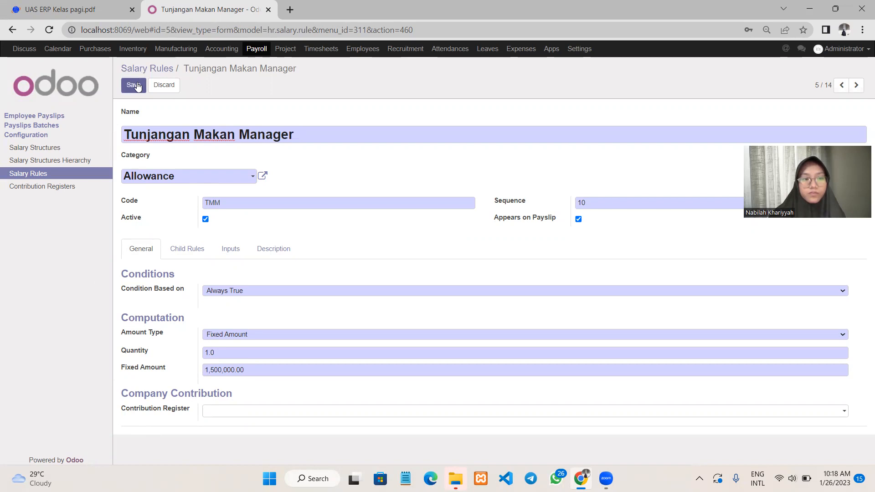
{"action": "left_click", "coordinate": [141, 73]}
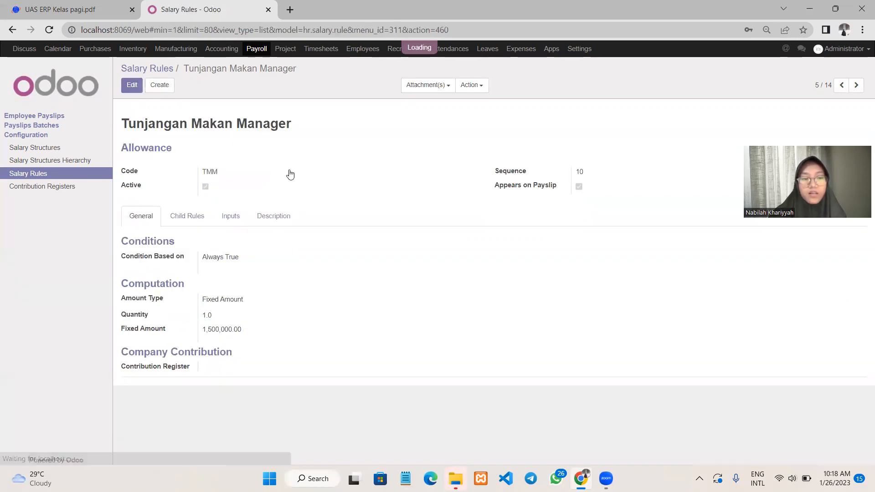
- Examine the Tunjangan Transportasi Manager rule's settings and fixed amount in edit mode, save it and return to the rules list
{"action": "left_click", "coordinate": [184, 216]}
{"action": "left_click", "coordinate": [135, 86]}
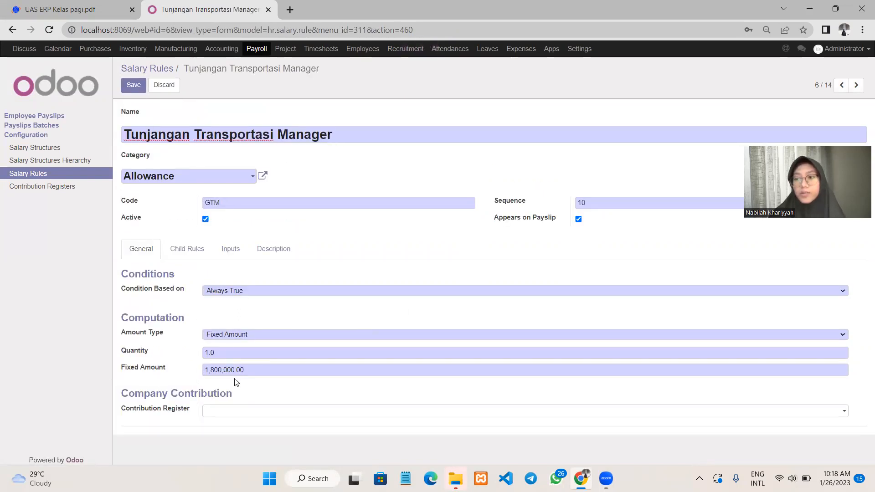
{"action": "left_click", "coordinate": [131, 87]}
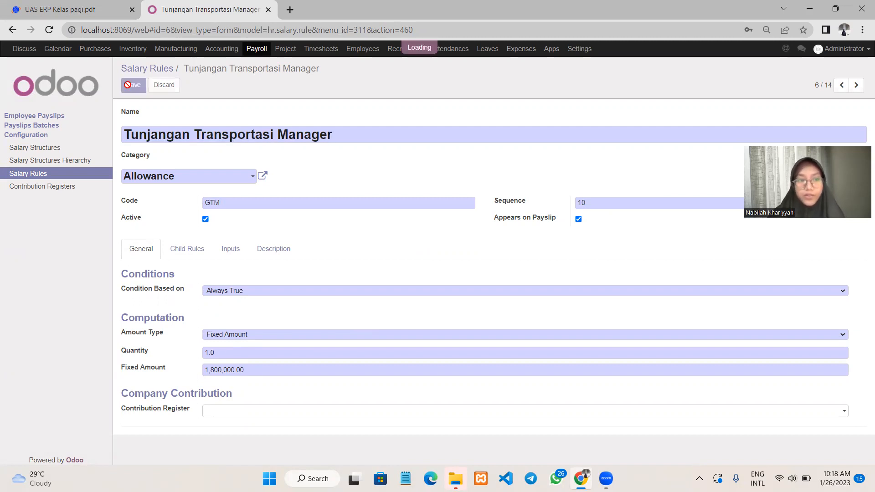
{"action": "left_click", "coordinate": [165, 70]}
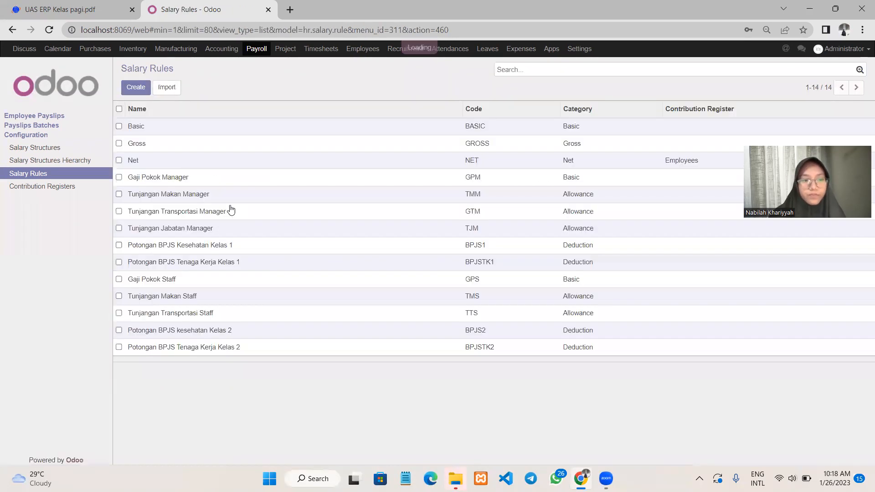
- Examine the Tunjangan Jabatan Manager rule's settings and fixed amount in edit mode, save it and return to the rules list
{"action": "left_click", "coordinate": [189, 232]}
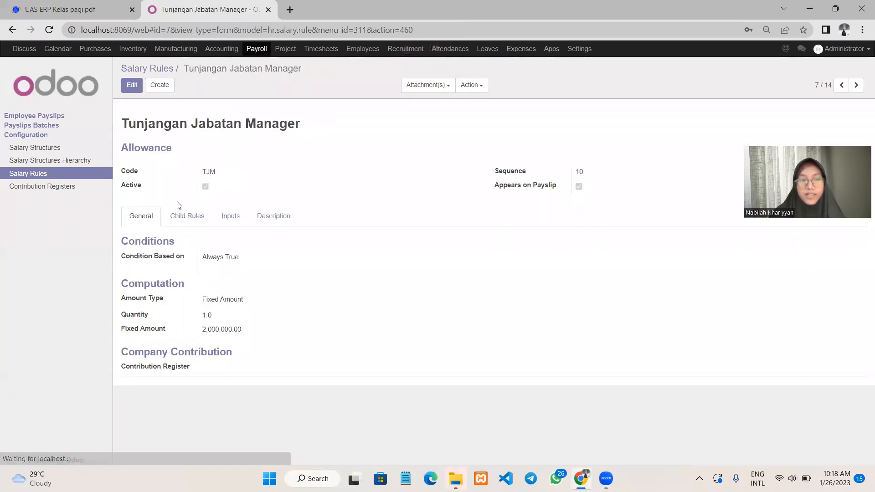
{"action": "left_click", "coordinate": [130, 86]}
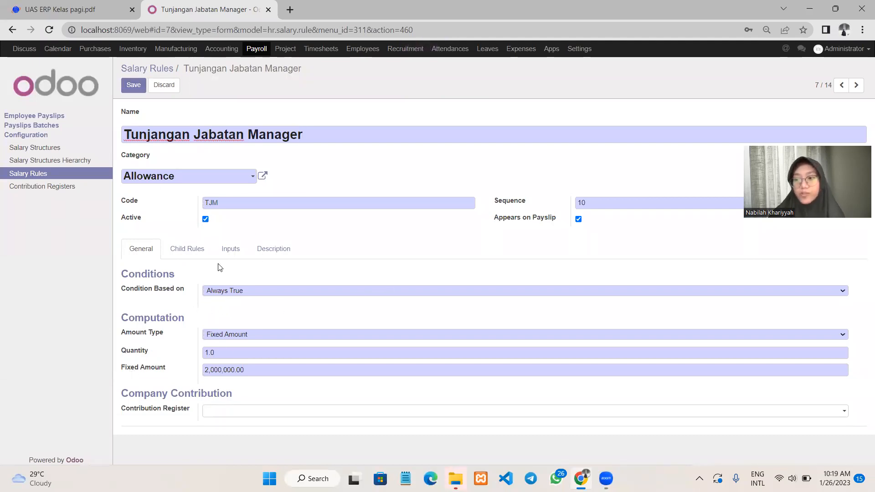
{"action": "left_click", "coordinate": [134, 86]}
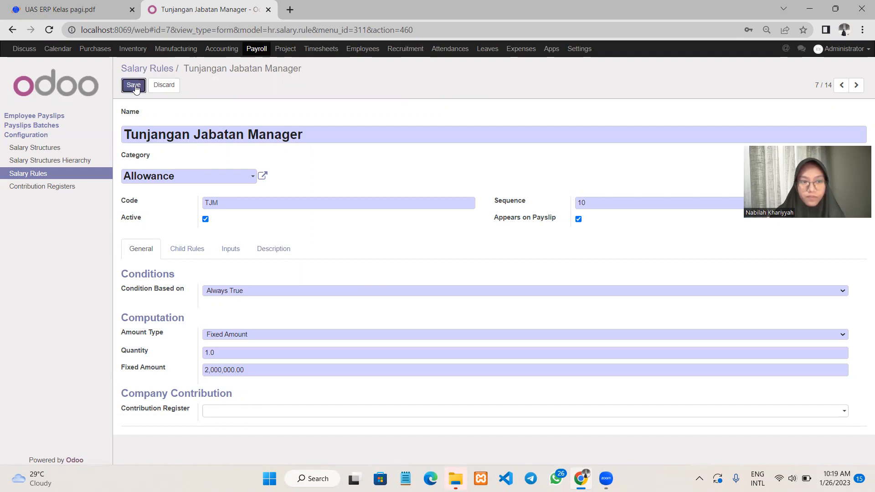
{"action": "left_click", "coordinate": [148, 69]}
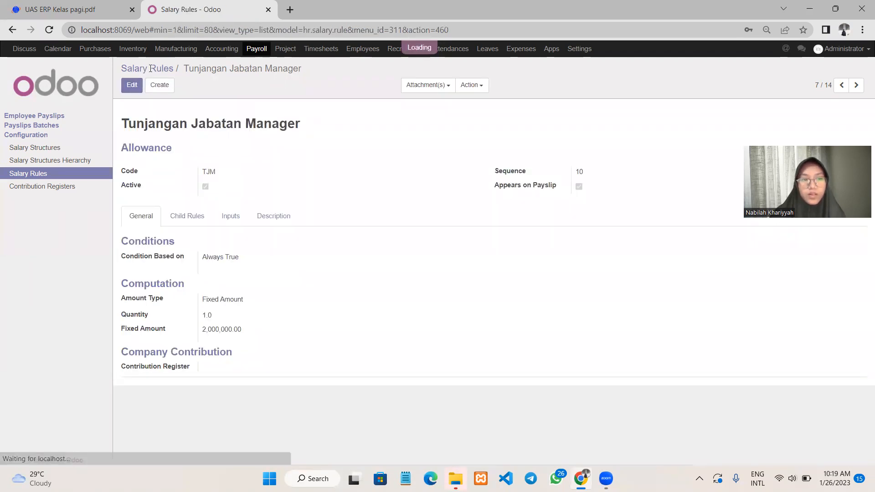
- Examine the Potongan BPJS Kesehatan Kelas 1 rule's category, code and fixed amount in edit mode, save it and return to the rules list
{"action": "left_click", "coordinate": [176, 247]}
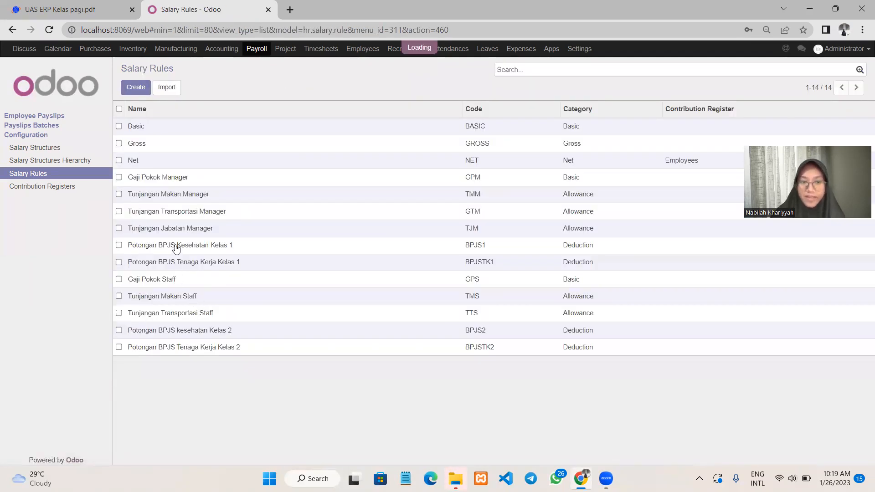
{"action": "left_click", "coordinate": [131, 85]}
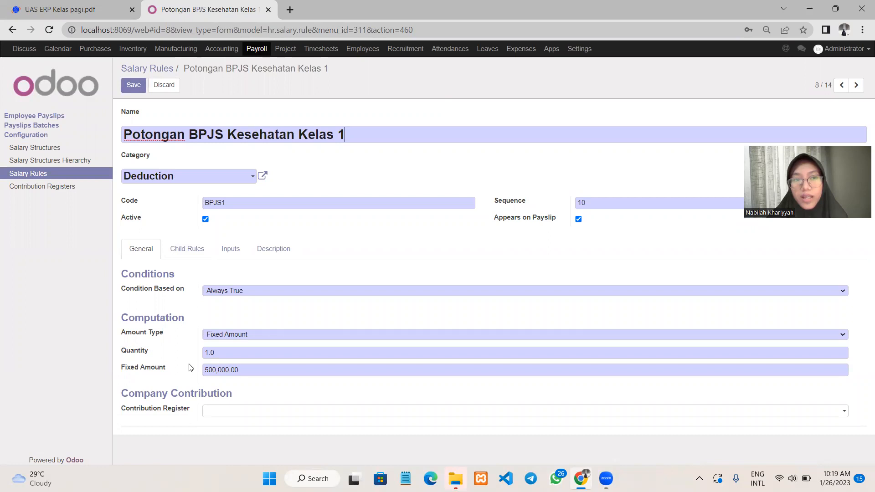
{"action": "left_click", "coordinate": [144, 86]}
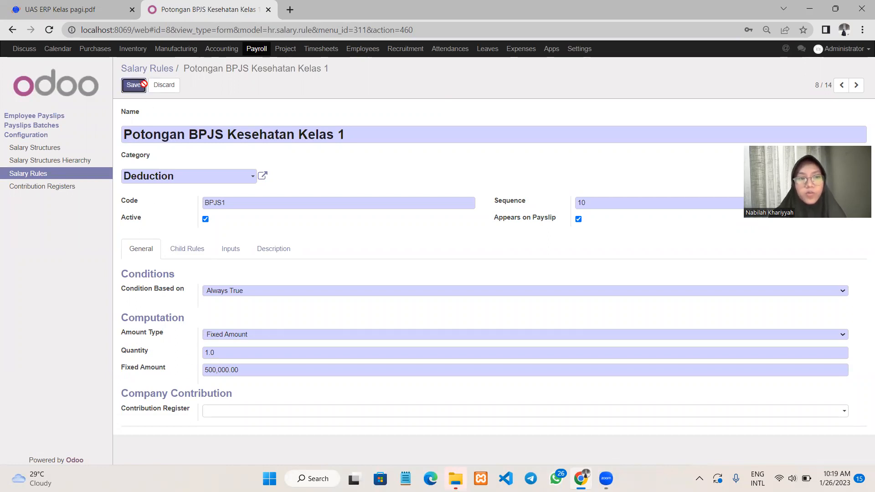
{"action": "left_click", "coordinate": [129, 70]}
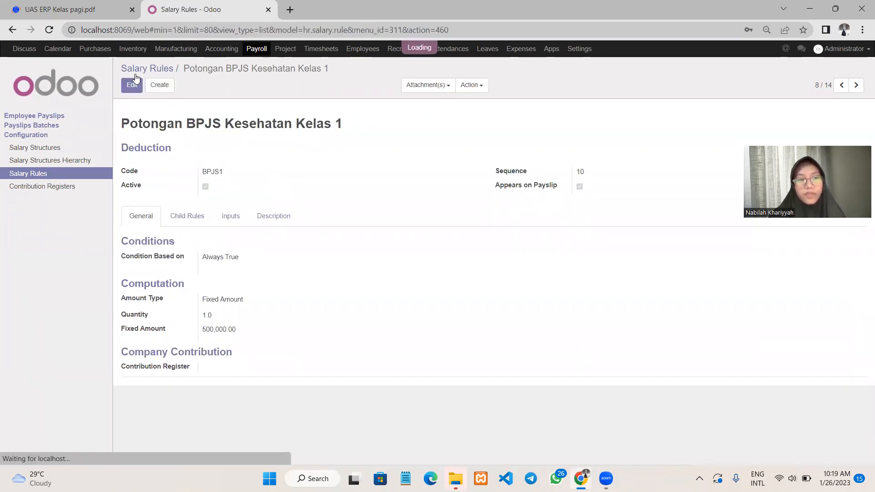
- Examine the Potongan BPJS Tenaga Kerja Kelas 1 rule's category, code and fixed amount in edit mode, save it and return to the rules list
{"action": "left_click", "coordinate": [152, 264]}
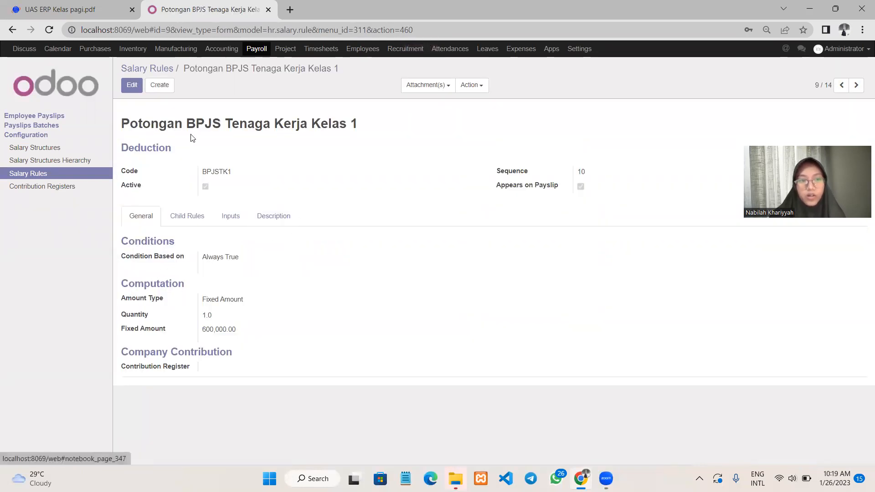
{"action": "left_click", "coordinate": [131, 85]}
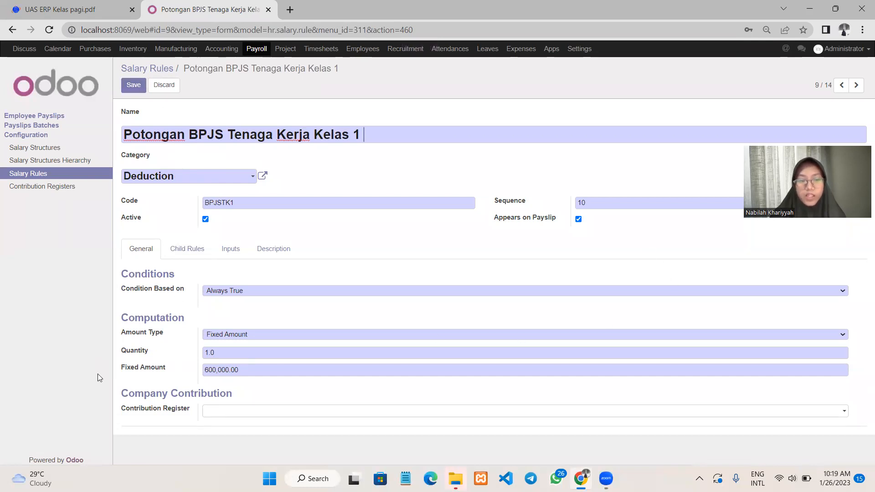
{"action": "left_click", "coordinate": [134, 85]}
{"action": "left_click", "coordinate": [148, 69]}
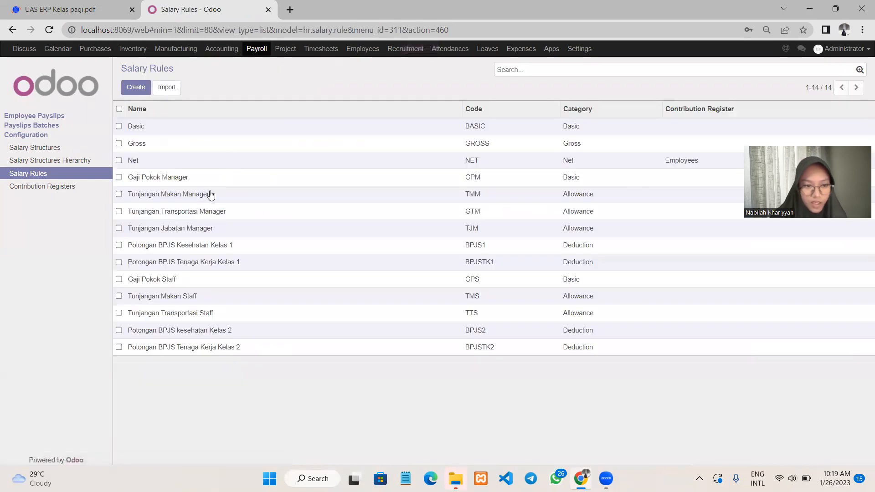
- Set the Gaji Pokok Staff rule's sequence to 25, save it and return to the salary rules list
{"action": "left_click", "coordinate": [152, 278]}
{"action": "left_click", "coordinate": [129, 91]}
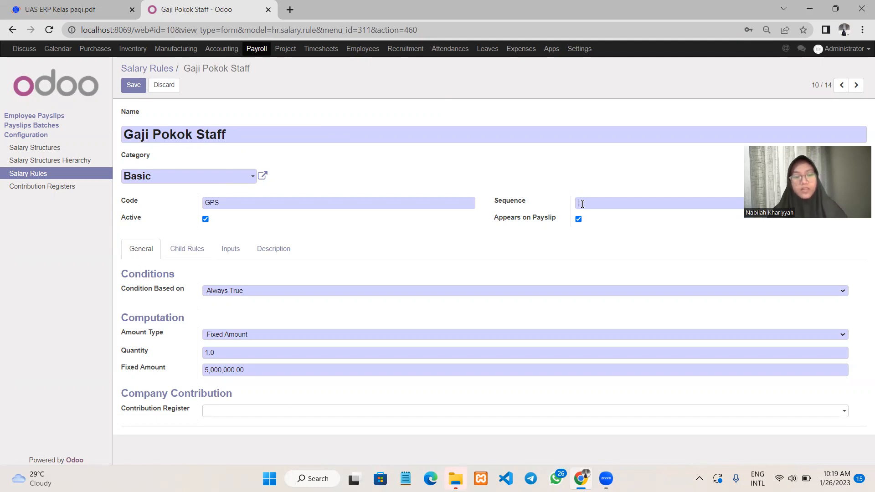
{"action": "type", "text": "20"}
{"action": "type", "text": "5"}
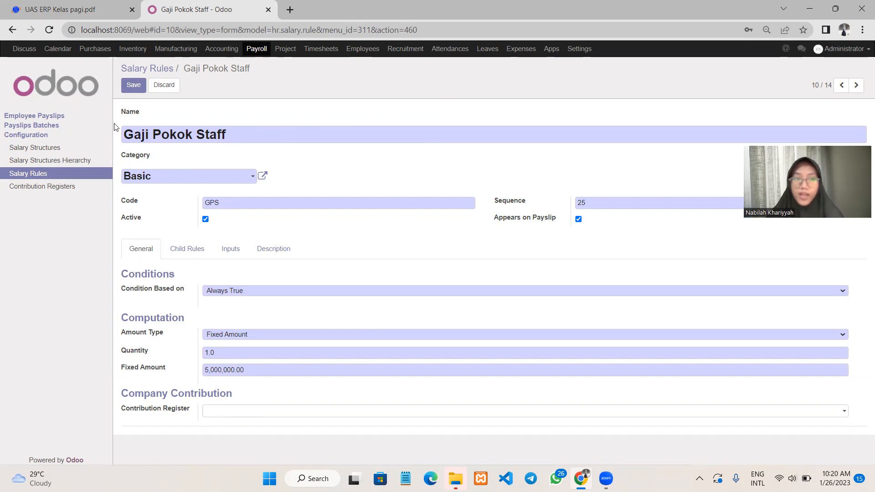
{"action": "left_click", "coordinate": [137, 87]}
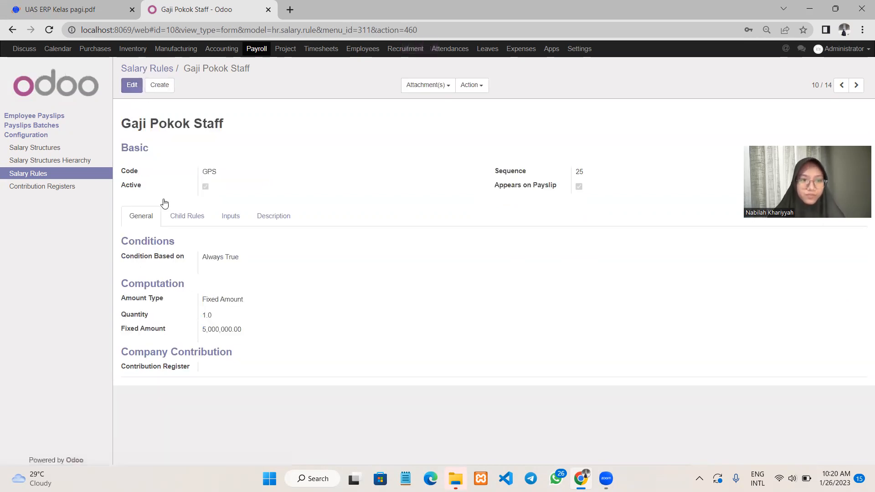
{"action": "left_click", "coordinate": [141, 69]}
- Set the Tunjangan Makan Staff rule's sequence to 25, save it and return to the salary rules list
{"action": "left_click", "coordinate": [146, 299]}
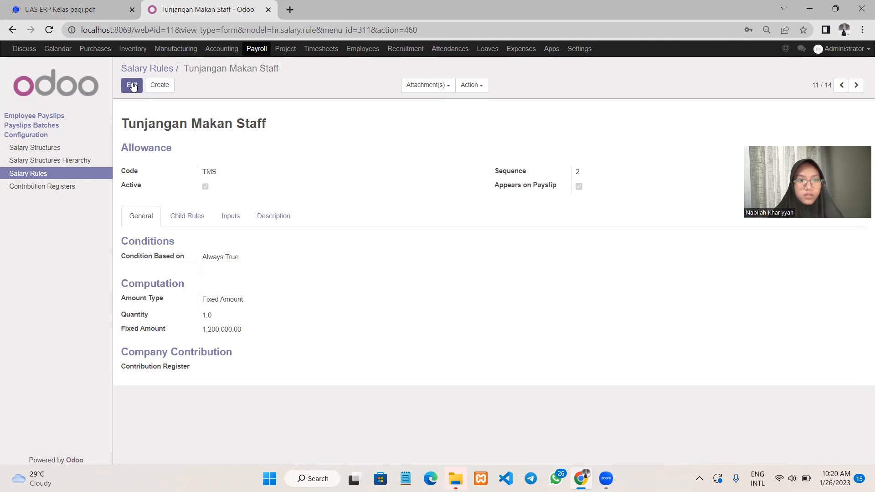
{"action": "left_click", "coordinate": [133, 86]}
{"action": "left_click", "coordinate": [588, 206]}
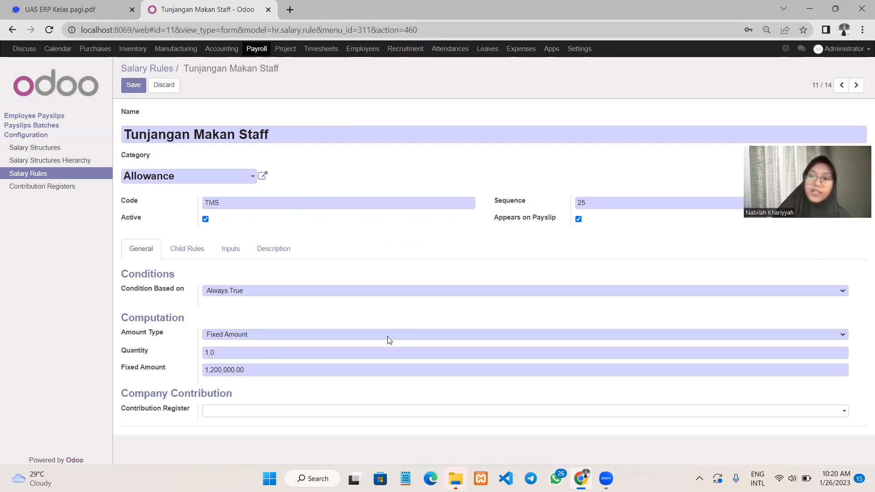
{"action": "left_click", "coordinate": [130, 88]}
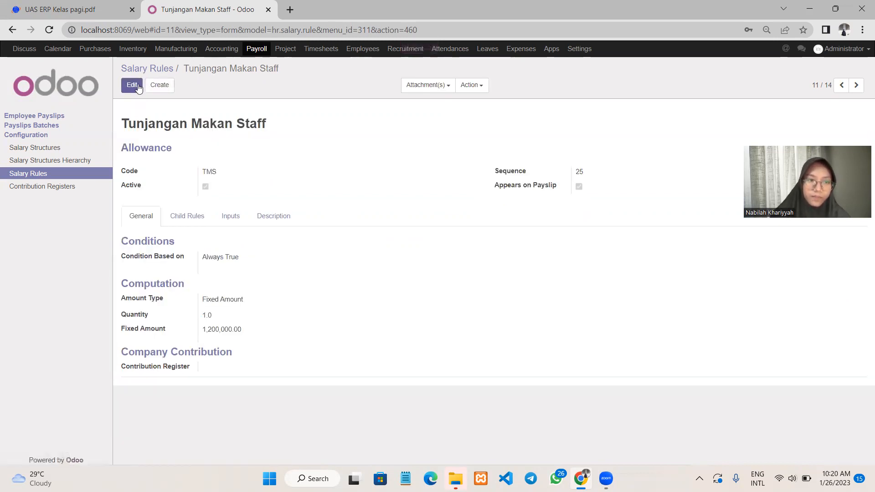
{"action": "left_click", "coordinate": [149, 69]}
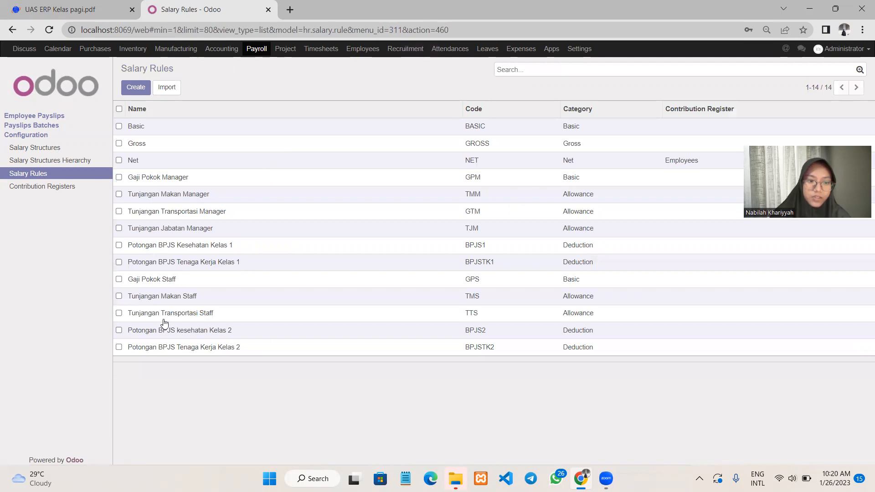
- Set the Tunjangan Transportasi Staff rule's sequence to 25, save it and return to the salary rules list
{"action": "left_click", "coordinate": [163, 317]}
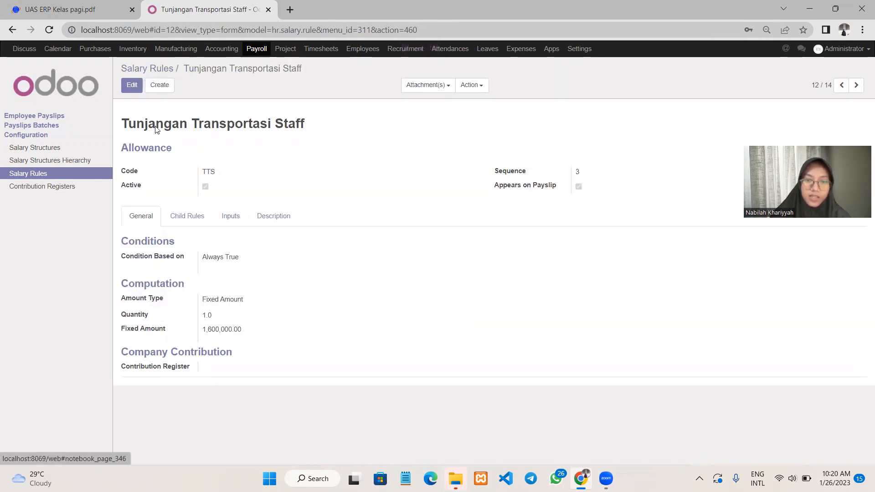
{"action": "left_click", "coordinate": [132, 87]}
{"action": "left_click", "coordinate": [590, 203]}
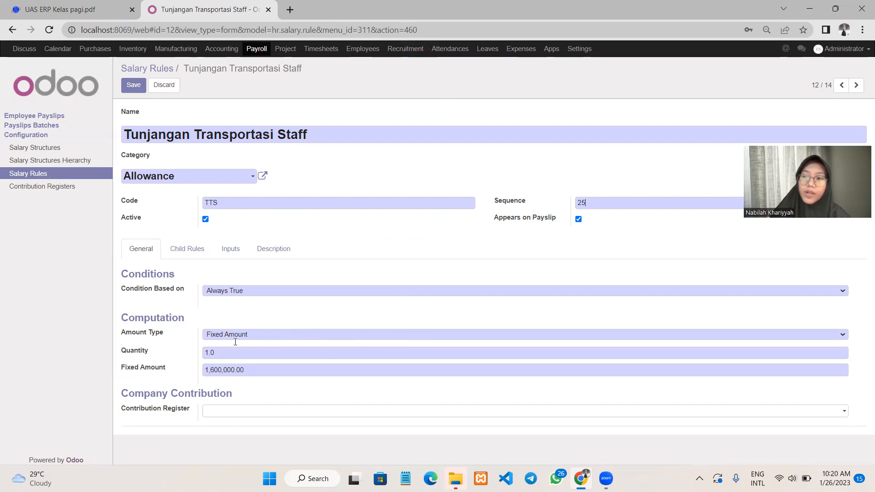
{"action": "left_click", "coordinate": [136, 87]}
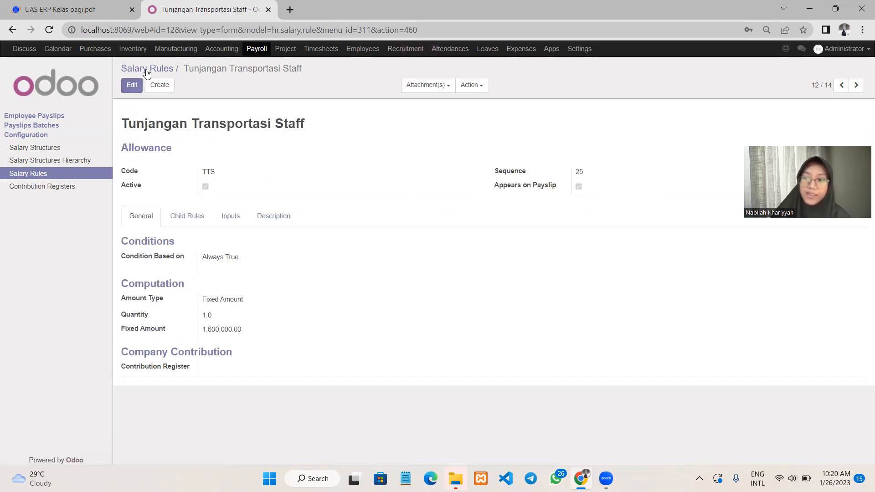
{"action": "left_click", "coordinate": [147, 70]}
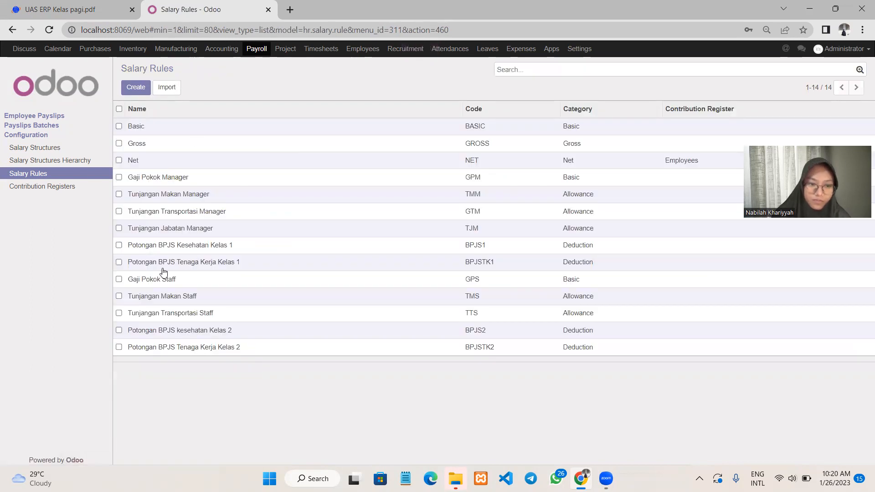
- Set the Potongan BPJS kesehatan Kelas 2 rule's sequence to 25, save it and return to the salary rules list
{"action": "left_click", "coordinate": [166, 336]}
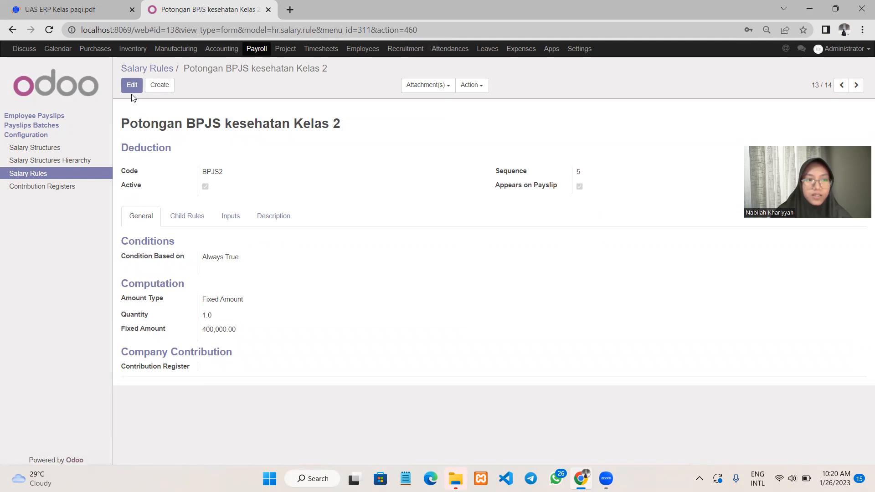
{"action": "left_click", "coordinate": [131, 88]}
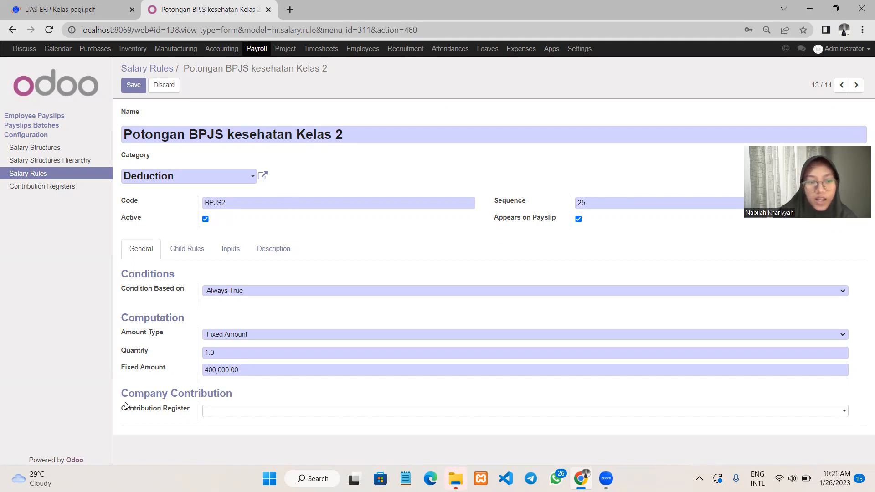
{"action": "left_click", "coordinate": [137, 90]}
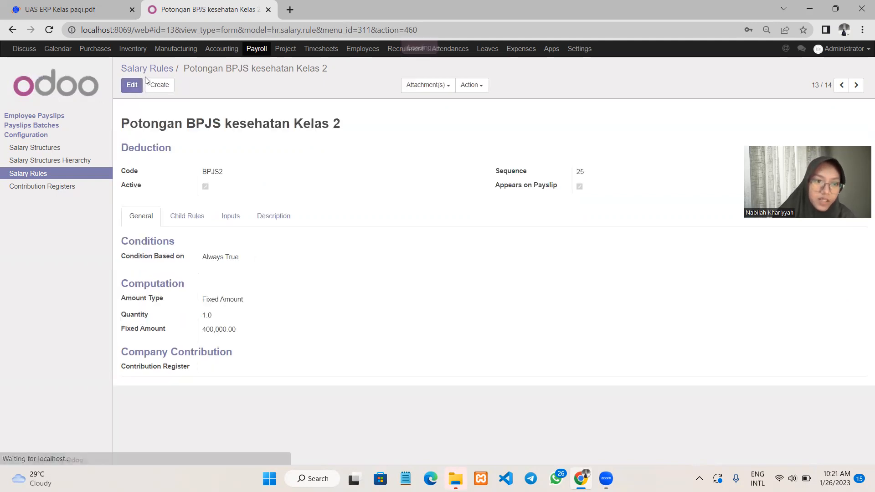
{"action": "left_click", "coordinate": [147, 72]}
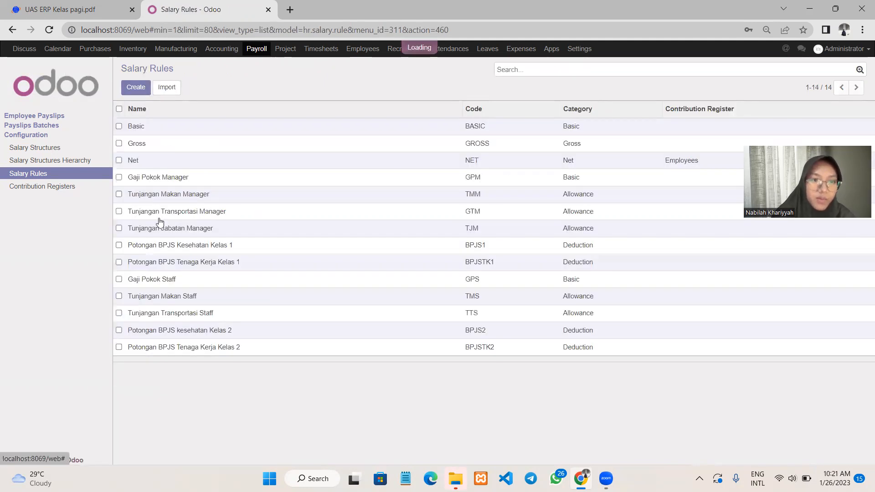
- Set the Potongan BPJS Tenaga Kerja Kelas 2 rule's sequence to 25 and save the rule
{"action": "left_click", "coordinate": [150, 349]}
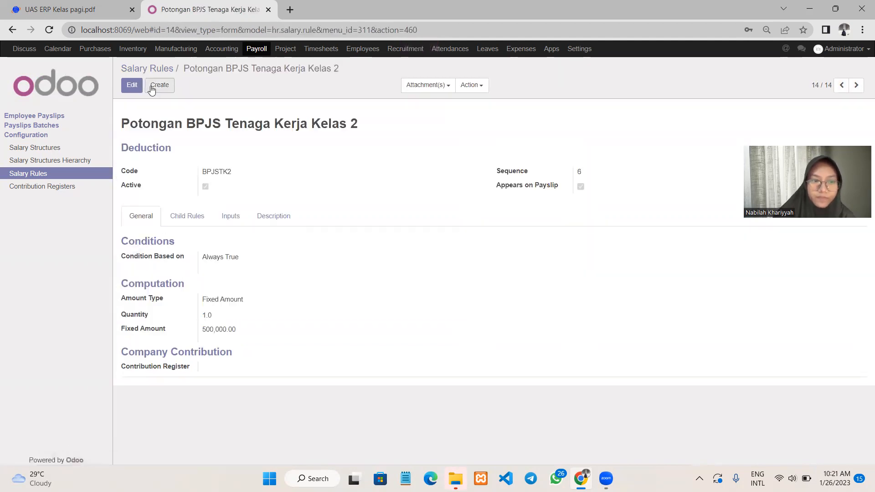
{"action": "left_click", "coordinate": [132, 85]}
{"action": "left_click", "coordinate": [594, 207]}
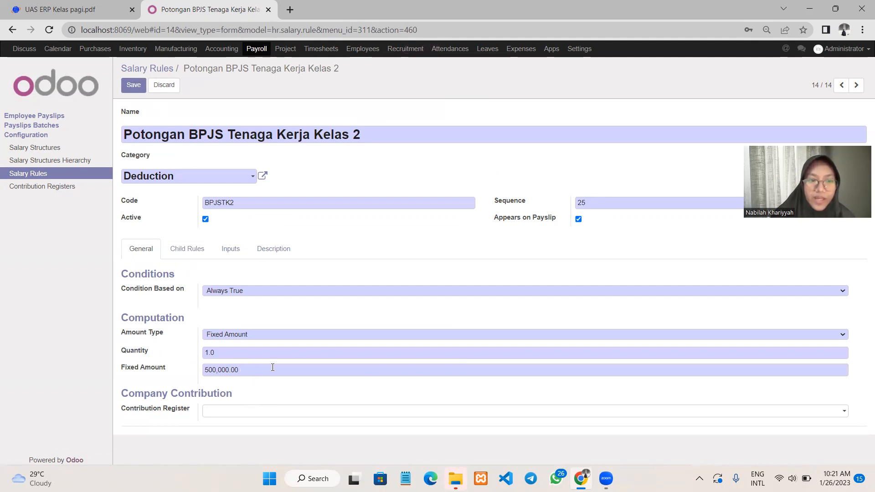
{"action": "left_click", "coordinate": [134, 86]}
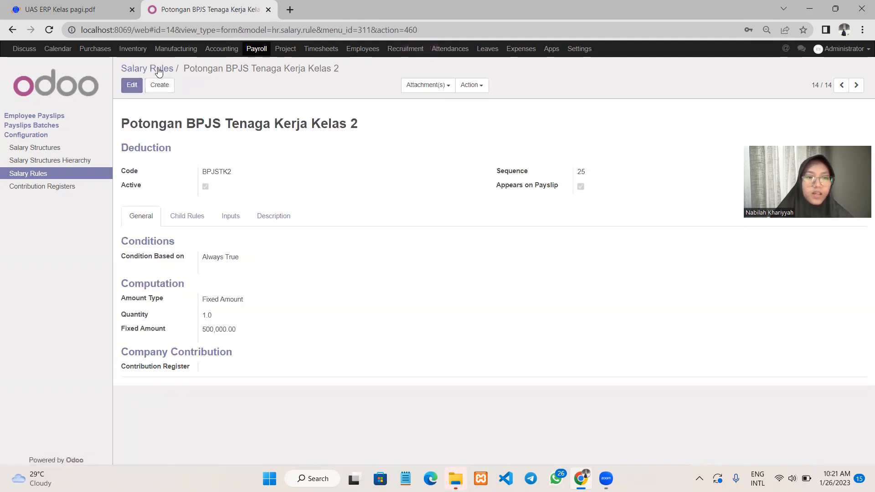
- Check the required salary structures in the exam PDF and display the payroll salary structures list in Odoo
{"action": "left_click", "coordinate": [82, 6]}
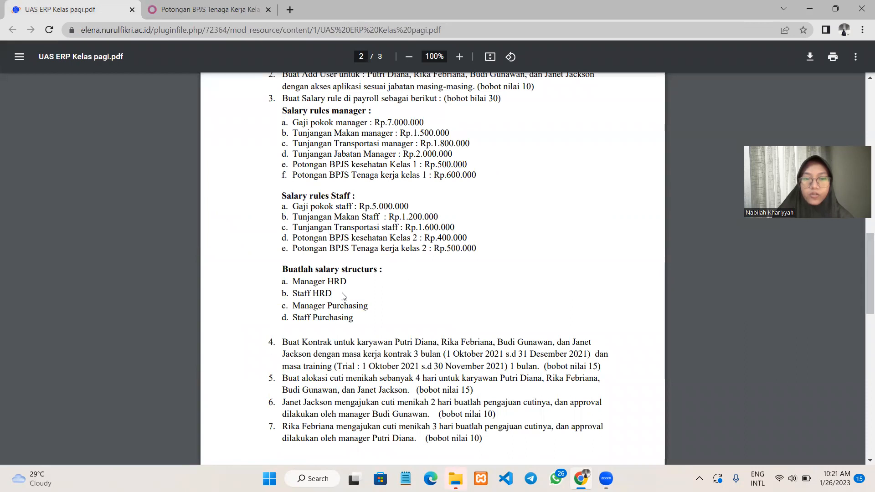
{"action": "scroll", "coordinate": [343, 296], "scroll_direction": "down", "scroll_amount": 1}
{"action": "left_click", "coordinate": [181, 13]}
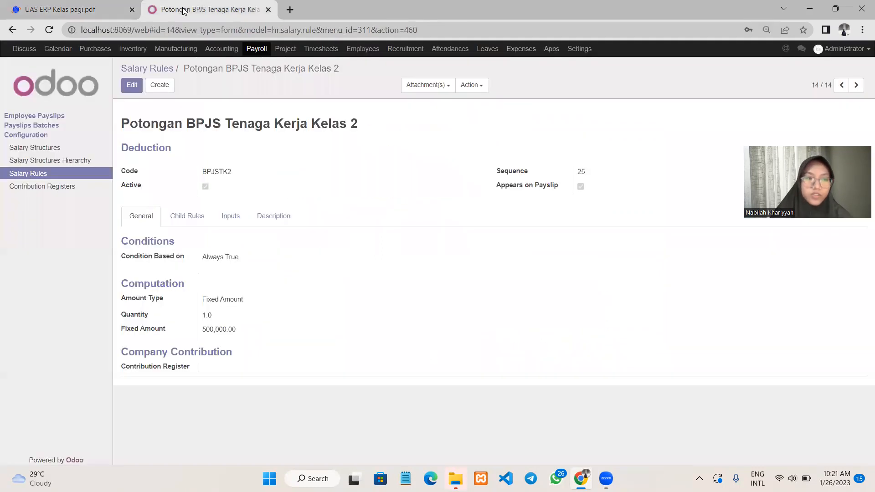
{"action": "left_click", "coordinate": [55, 149]}
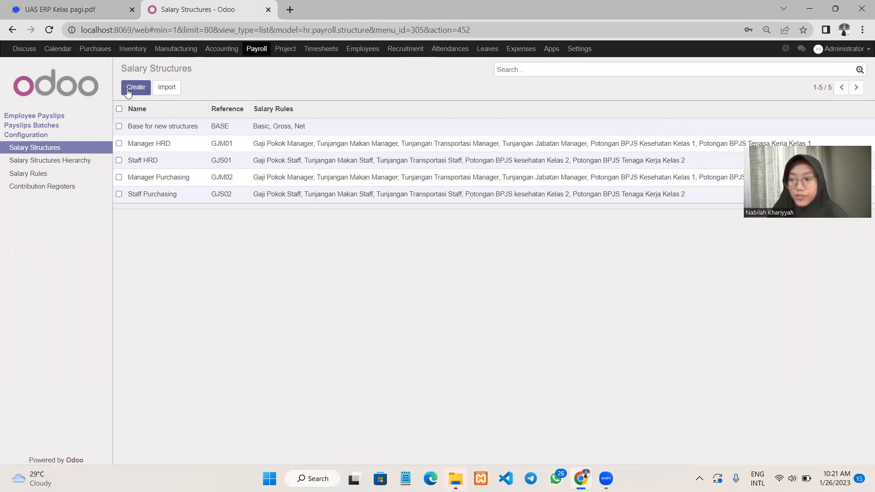
- Open the Manager HRD salary structure for editing and choose Base for new structures as its parent
{"action": "left_click", "coordinate": [155, 144]}
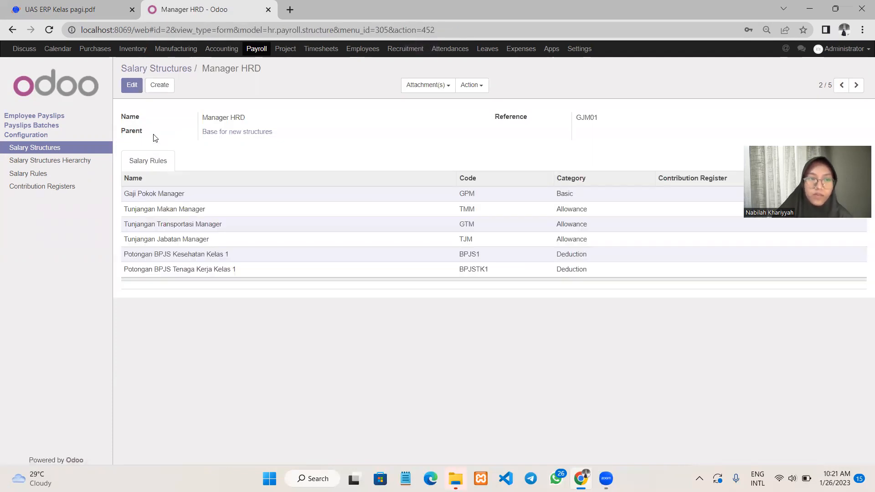
{"action": "left_click", "coordinate": [131, 86]}
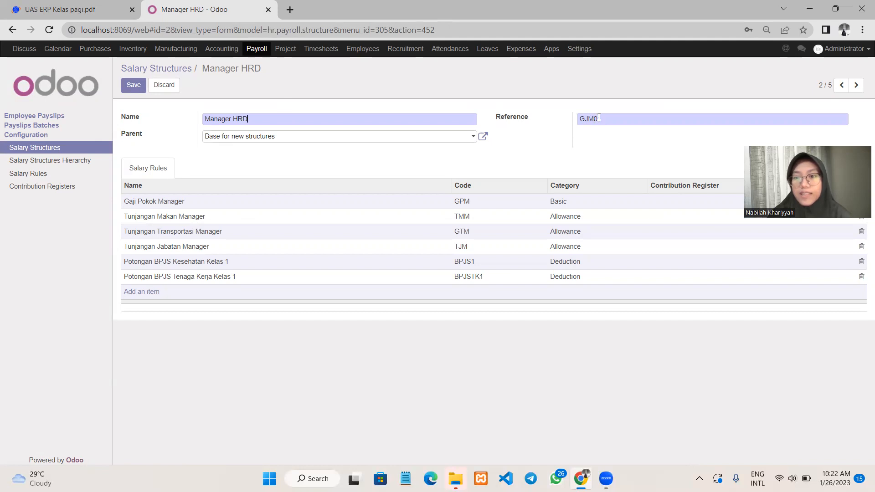
{"action": "left_click", "coordinate": [384, 139]}
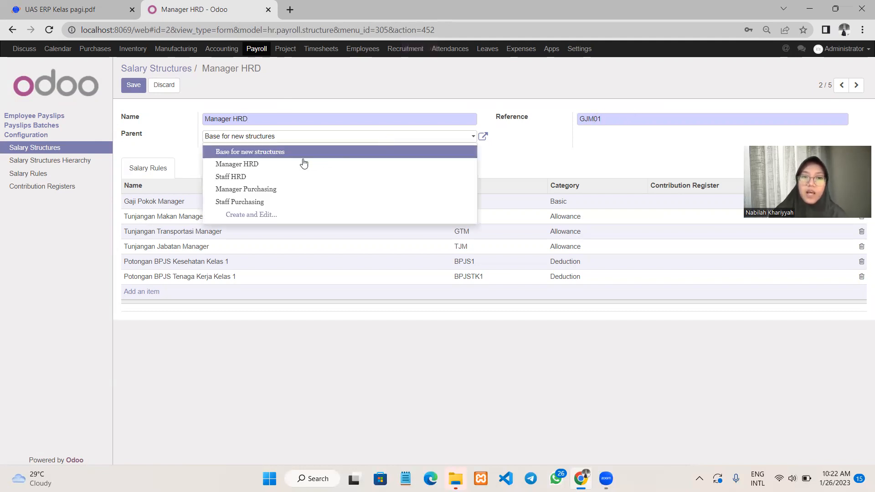
{"action": "left_click", "coordinate": [306, 156]}
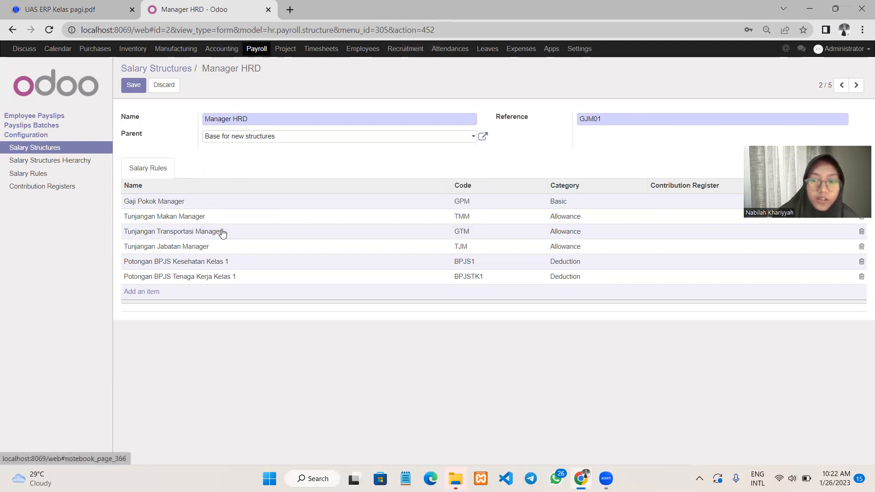
- Examine the salary rules available to add to Manager HRD without adding any, save the structure and return to the structures list
{"action": "left_click", "coordinate": [143, 292]}
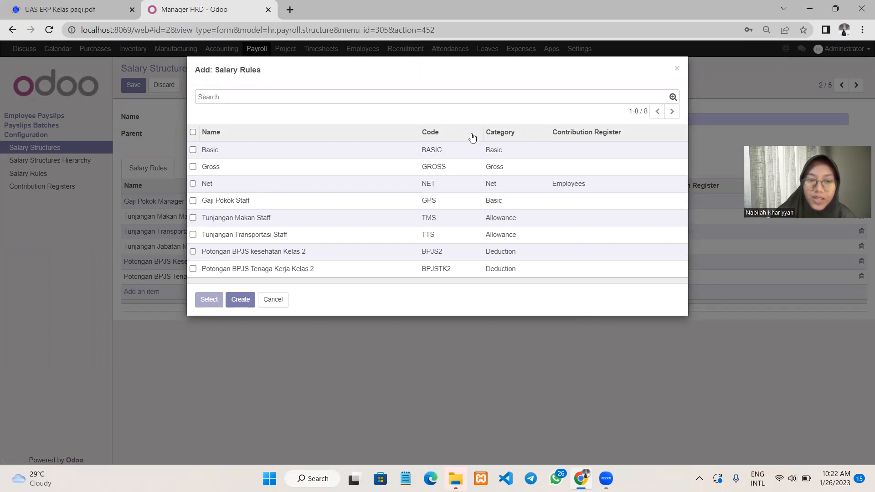
{"action": "left_click", "coordinate": [274, 302]}
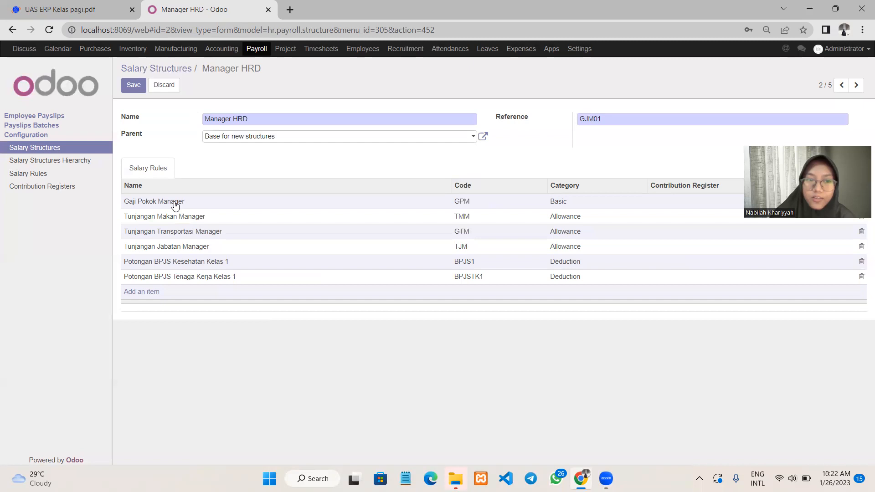
{"action": "left_click", "coordinate": [134, 86]}
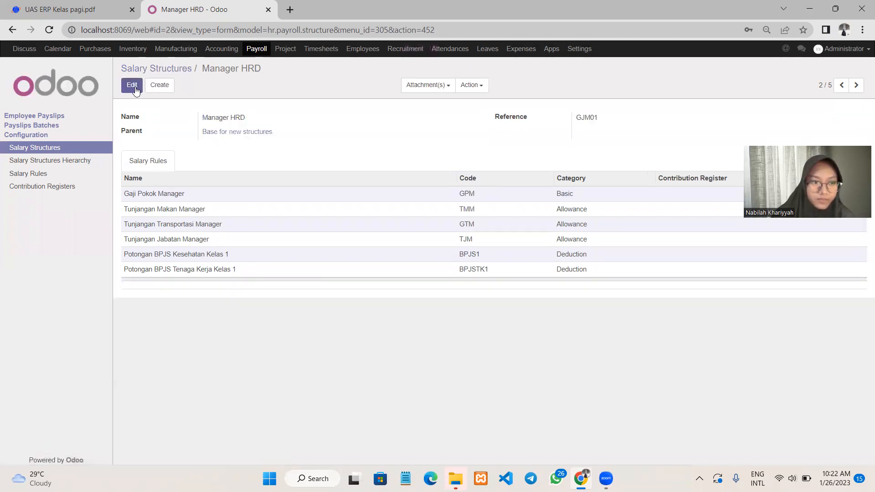
{"action": "left_click", "coordinate": [24, 149]}
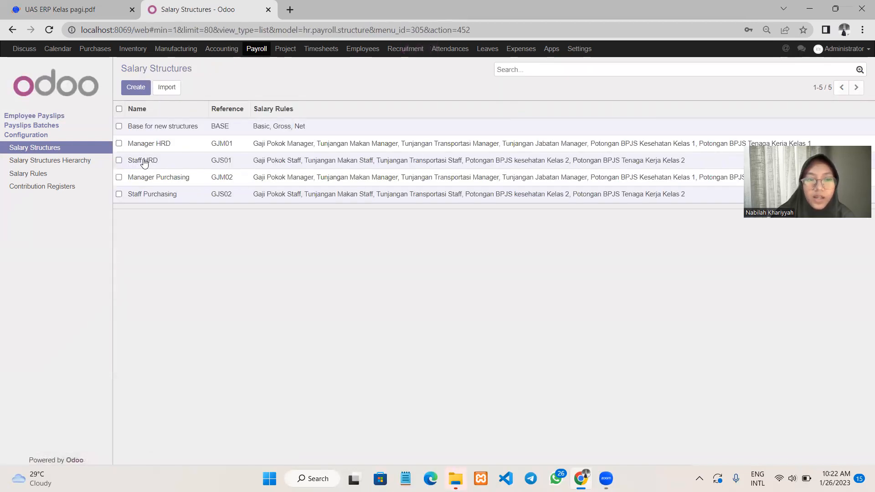
- Examine the salary rules available to add to the Staff HRD salary structure and save the structure without adding any
{"action": "left_click", "coordinate": [144, 163]}
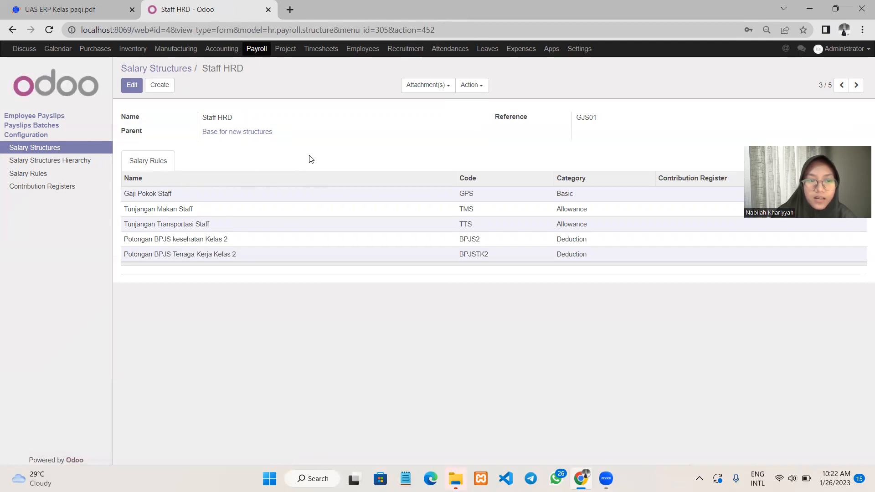
{"action": "left_click", "coordinate": [128, 90]}
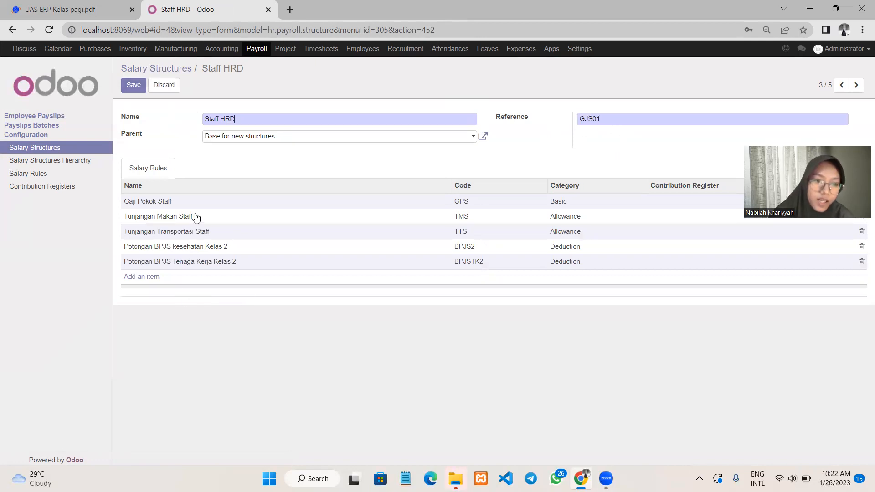
{"action": "left_click", "coordinate": [143, 277]}
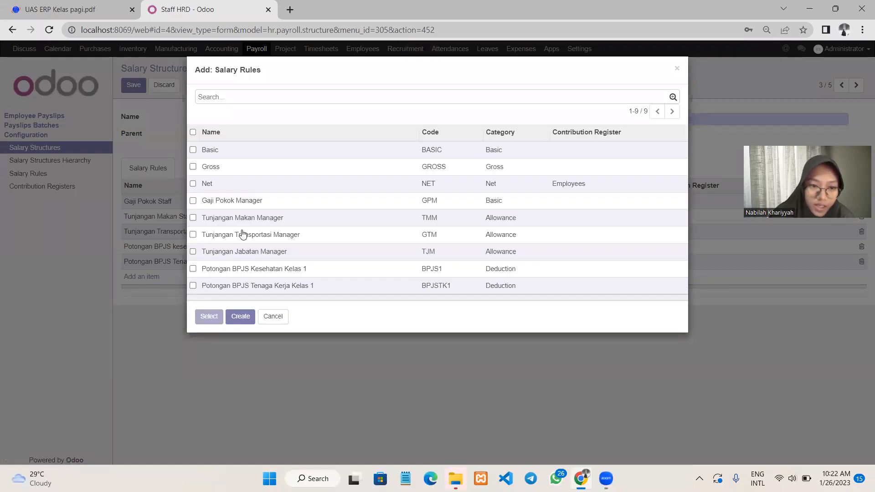
{"action": "left_click", "coordinate": [679, 70]}
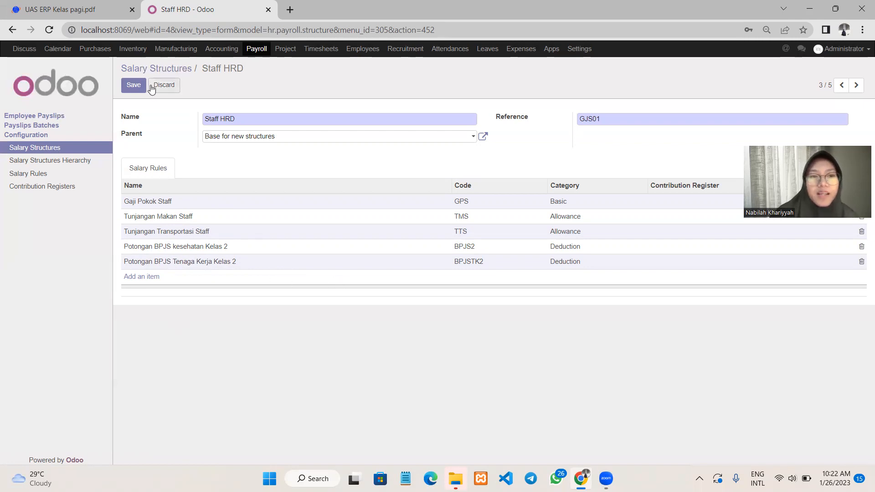
{"action": "left_click", "coordinate": [136, 86]}
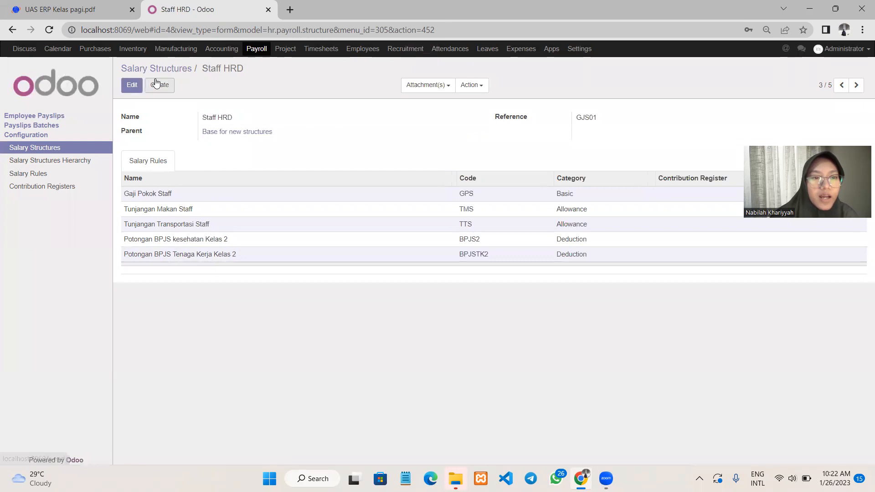
- Review the parent and salary rules of the Manager Purchasing and Staff Purchasing salary structures
{"action": "left_click", "coordinate": [182, 178]}
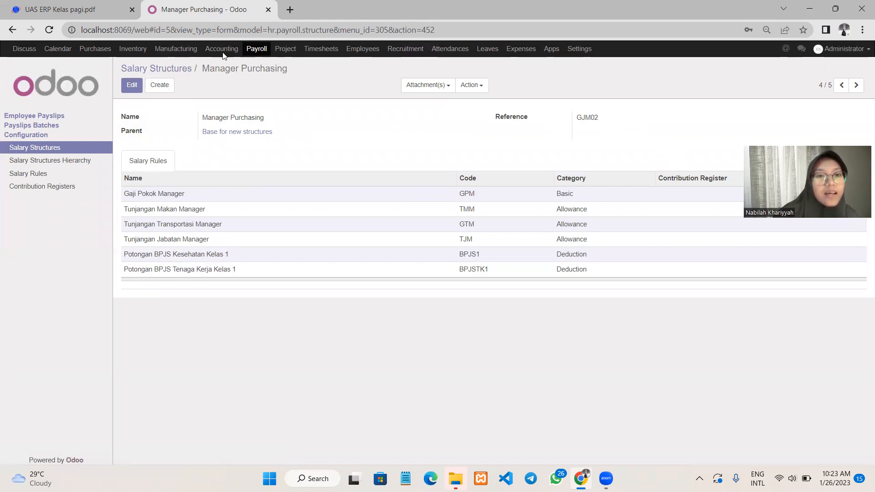
{"action": "left_click", "coordinate": [142, 69]}
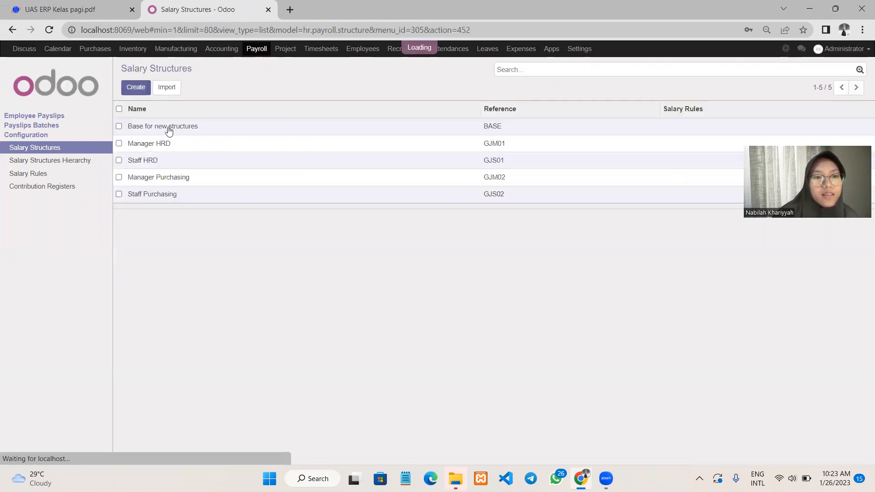
{"action": "left_click", "coordinate": [149, 195]}
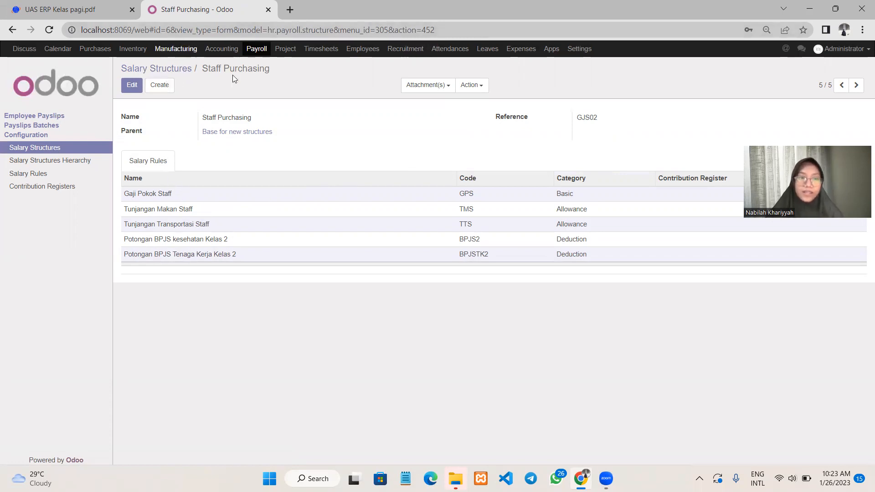
- Check the contract and leave tasks, numbers 4 to 7, in the exam PDF and return to Odoo
{"action": "left_click", "coordinate": [85, 15]}
{"action": "scroll", "coordinate": [431, 264], "scroll_direction": "down", "scroll_amount": 2}
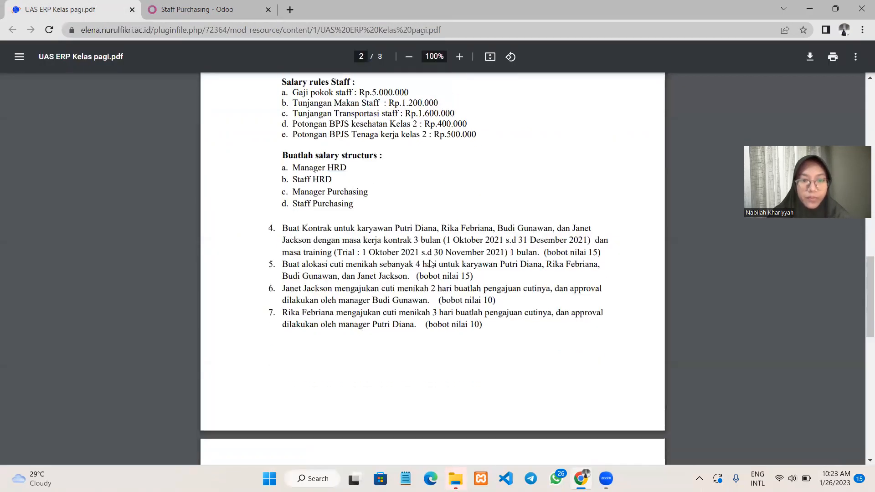
{"action": "scroll", "coordinate": [427, 258], "scroll_direction": "down", "scroll_amount": 2}
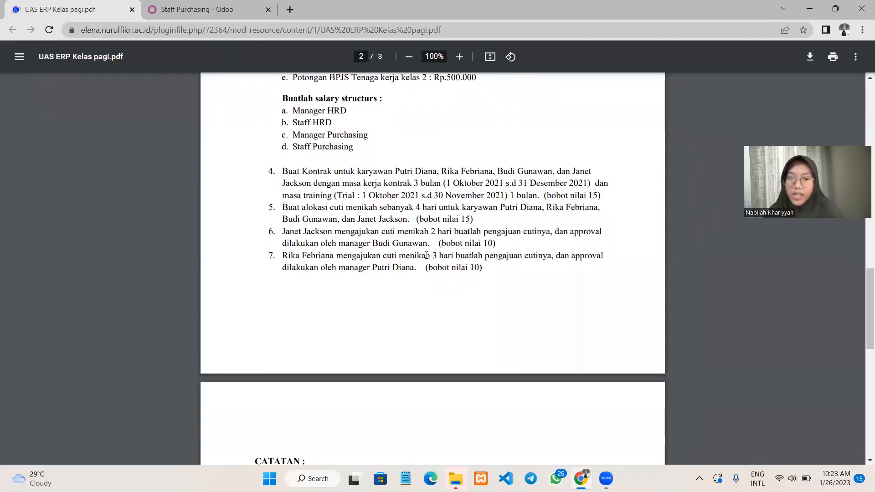
{"action": "left_click", "coordinate": [211, 4]}
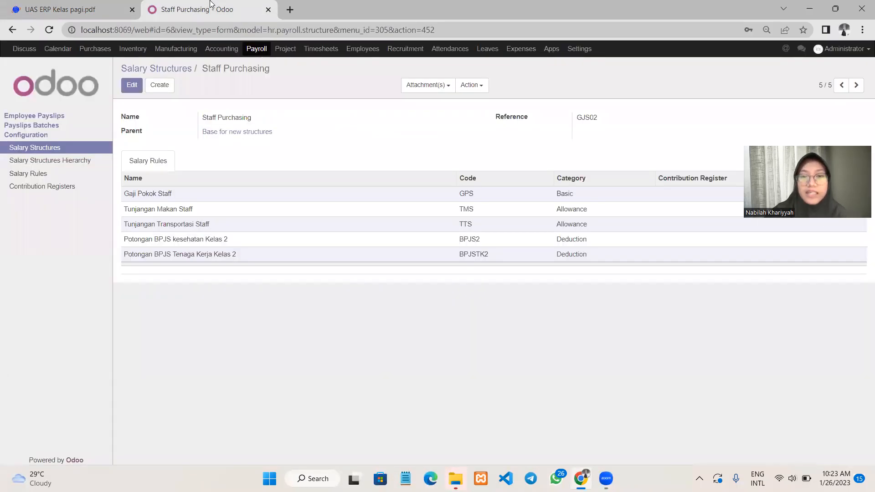
- Review the Manager HRD employee's record in edit mode and save it without changes
{"action": "left_click", "coordinate": [368, 53]}
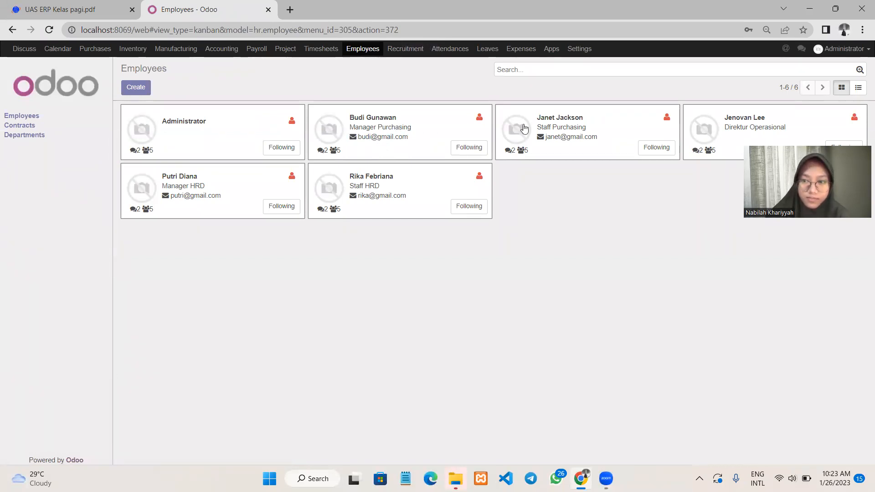
{"action": "left_click", "coordinate": [216, 187]}
{"action": "left_click", "coordinate": [141, 87]}
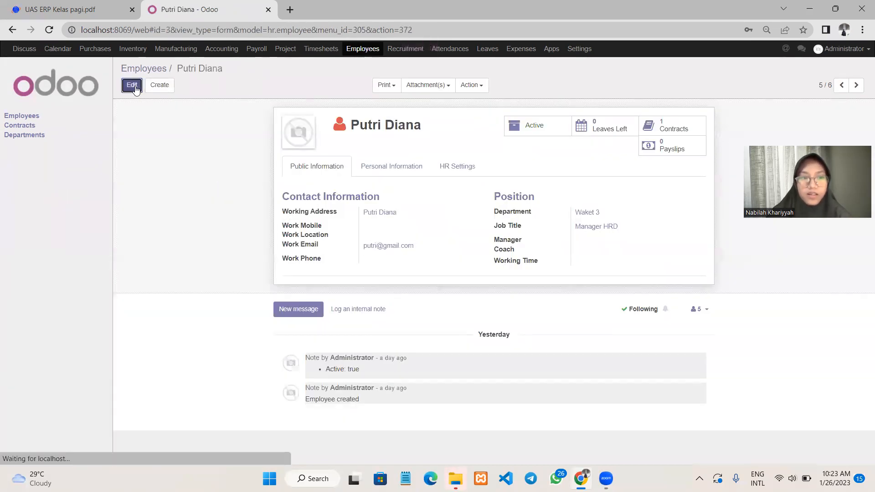
{"action": "scroll", "coordinate": [561, 275], "scroll_direction": "down", "scroll_amount": 1}
{"action": "scroll", "coordinate": [561, 275], "scroll_direction": "up", "scroll_amount": 1}
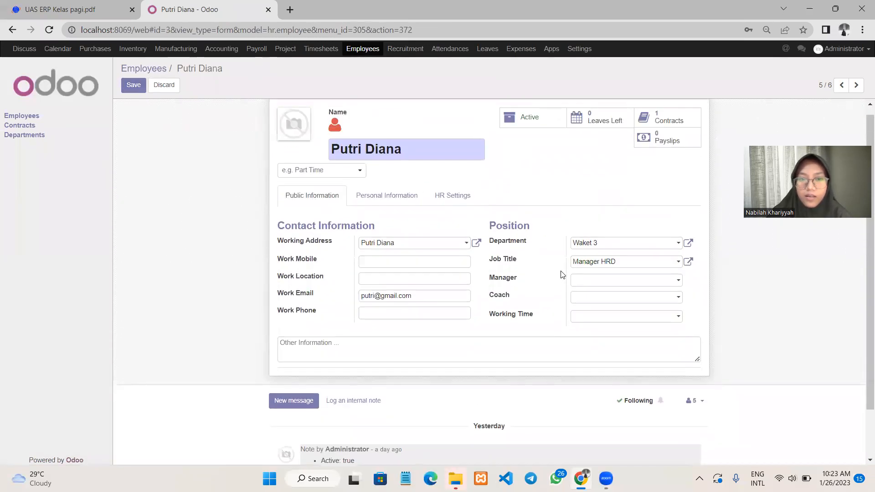
{"action": "left_click", "coordinate": [130, 84]}
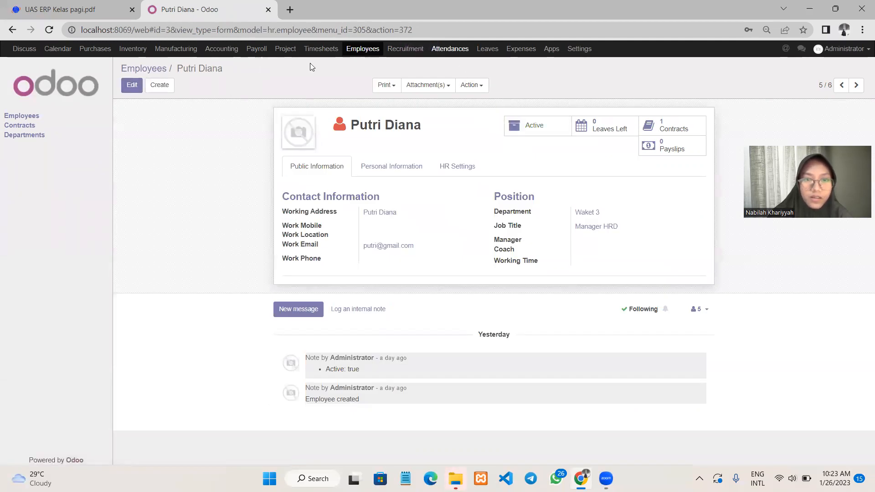
{"action": "left_click", "coordinate": [410, 51]}
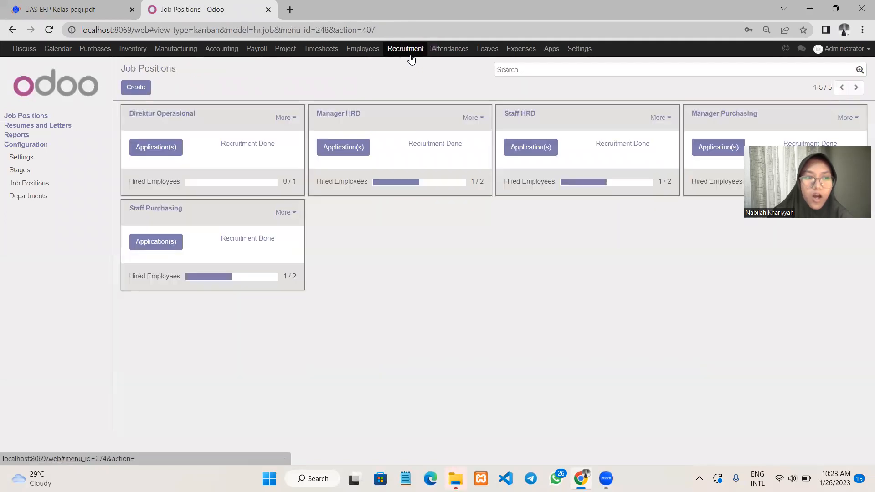
{"action": "left_click", "coordinate": [447, 52]}
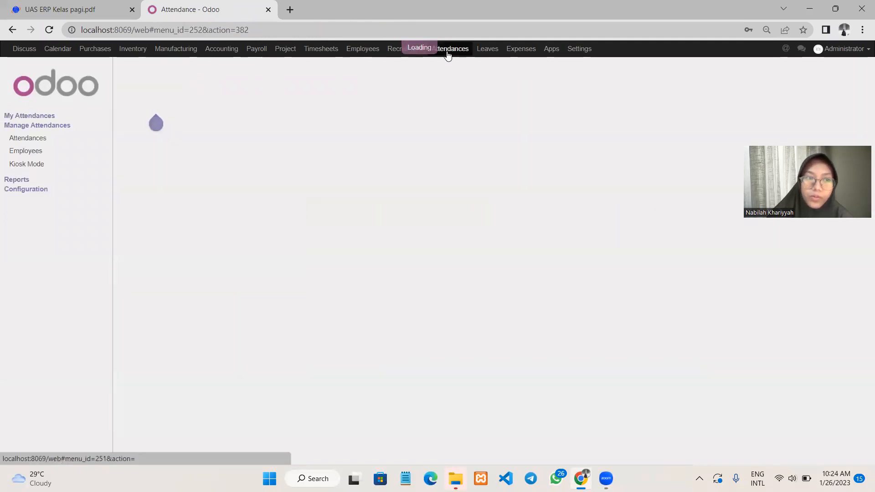
{"action": "left_click", "coordinate": [291, 52]}
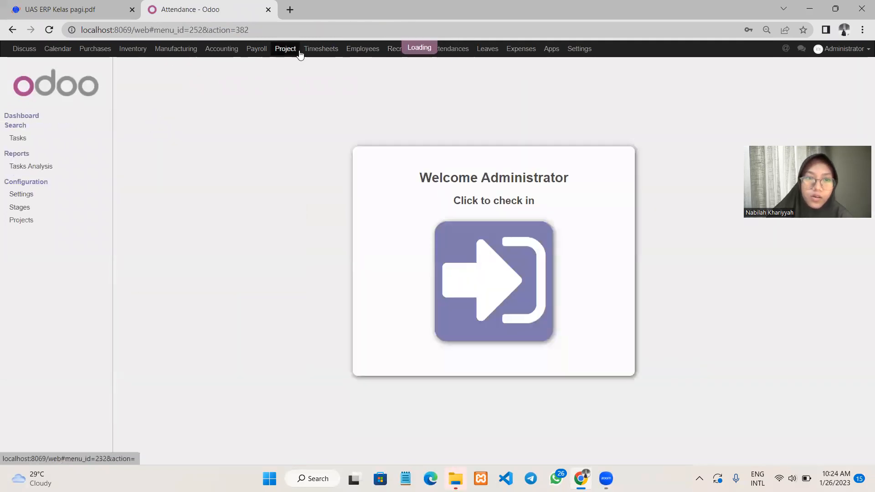
{"action": "left_click", "coordinate": [261, 53]}
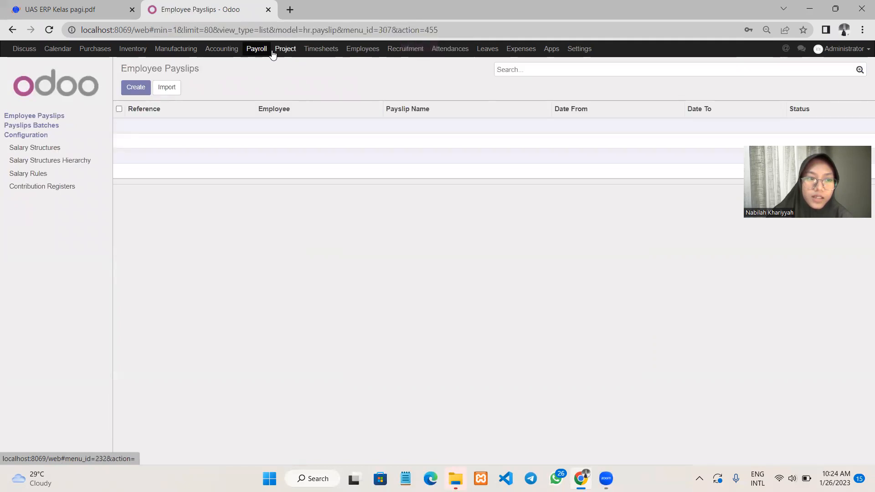
{"action": "left_click", "coordinate": [490, 55]}
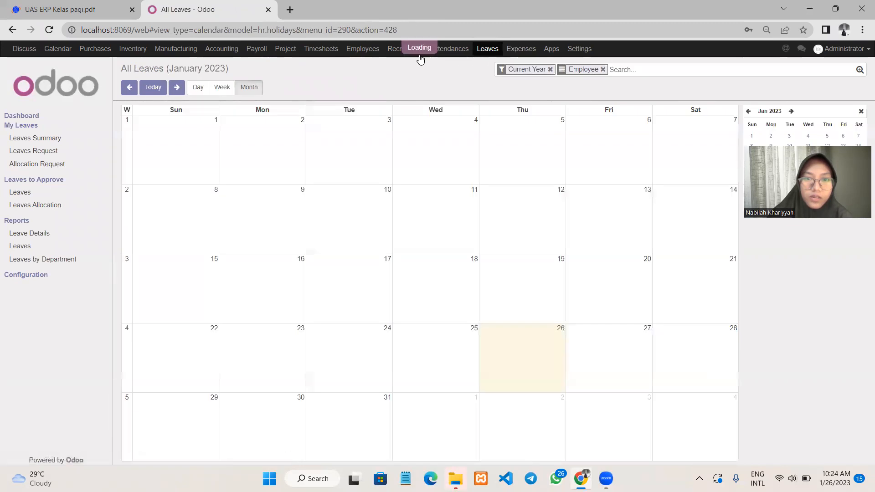
{"action": "left_click", "coordinate": [394, 55]}
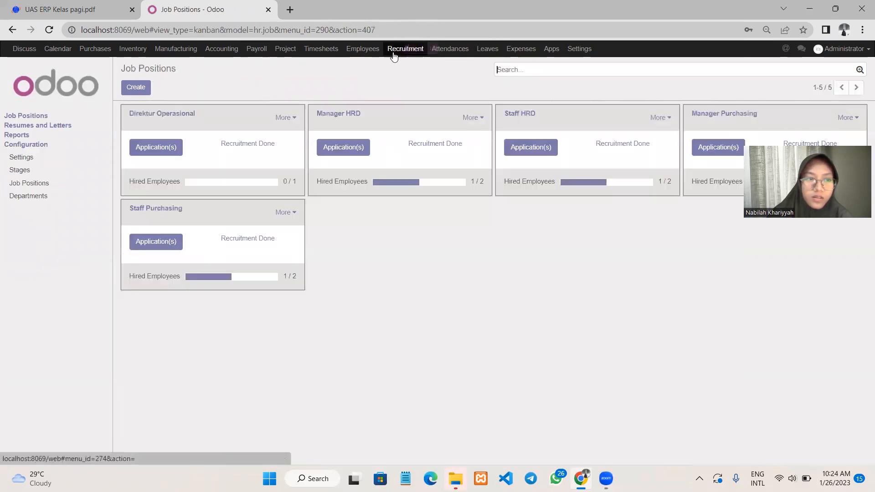
- Display the employee contracts list and compare it with the contract requirements in the exam PDF
{"action": "left_click", "coordinate": [361, 49]}
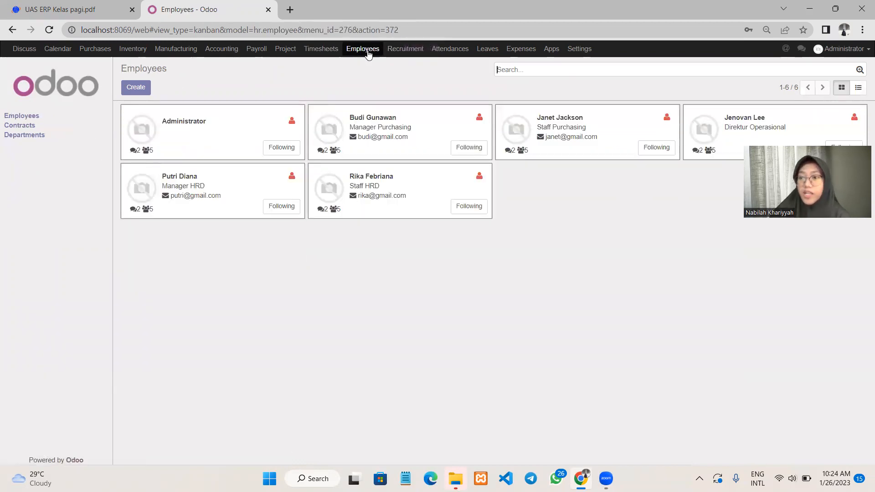
{"action": "left_click", "coordinate": [24, 129]}
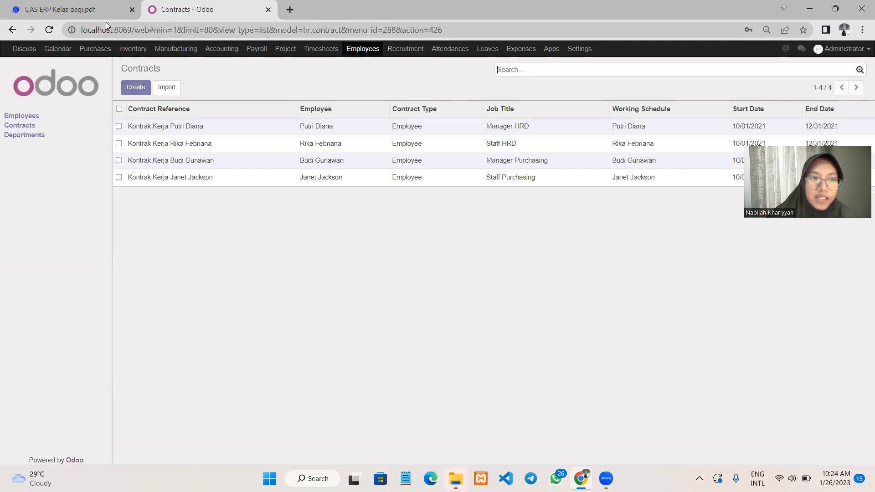
{"action": "left_click", "coordinate": [103, 10]}
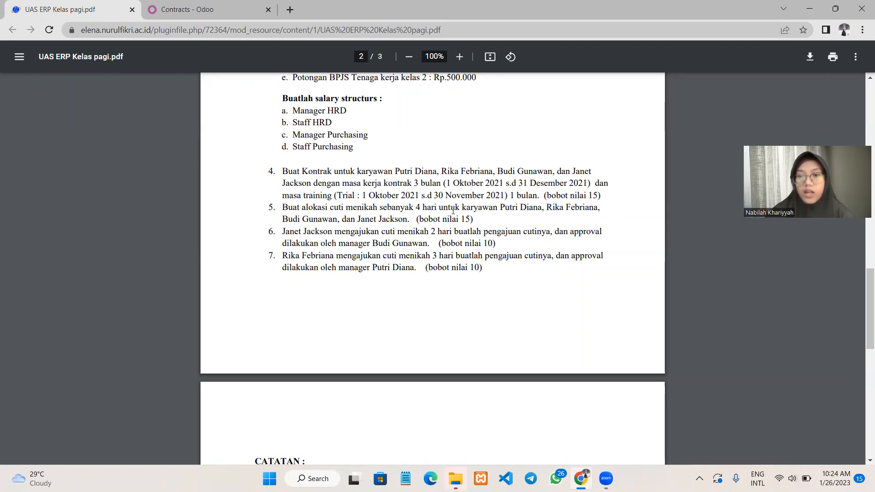
{"action": "left_click", "coordinate": [178, 8]}
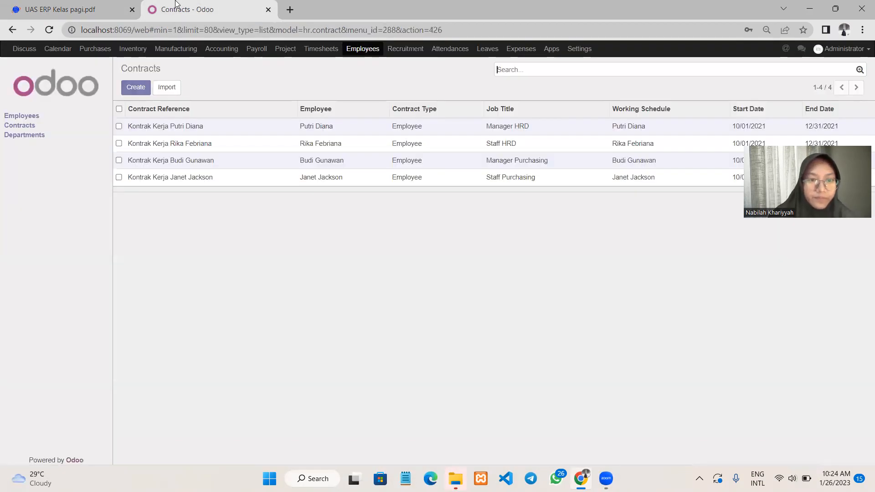
- Open the Manager HRD employee's contract for editing and choose that employee and the Manager HRD salary structure
{"action": "left_click", "coordinate": [185, 132]}
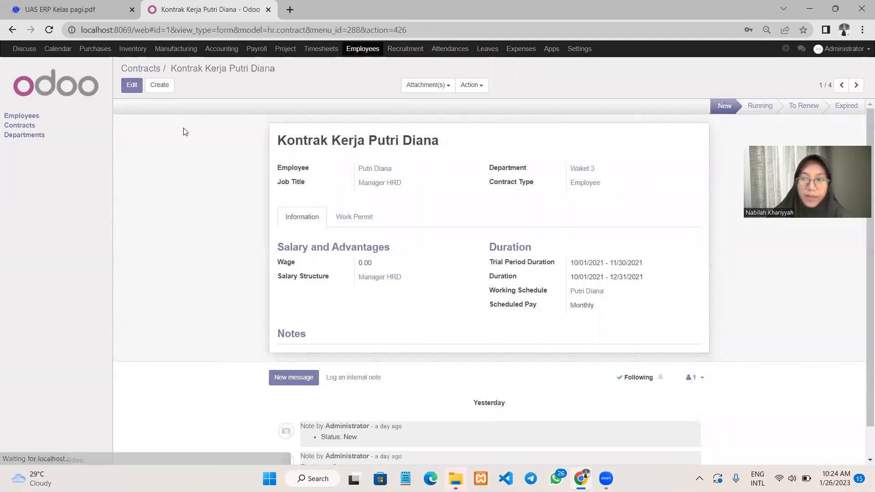
{"action": "left_click", "coordinate": [131, 85]}
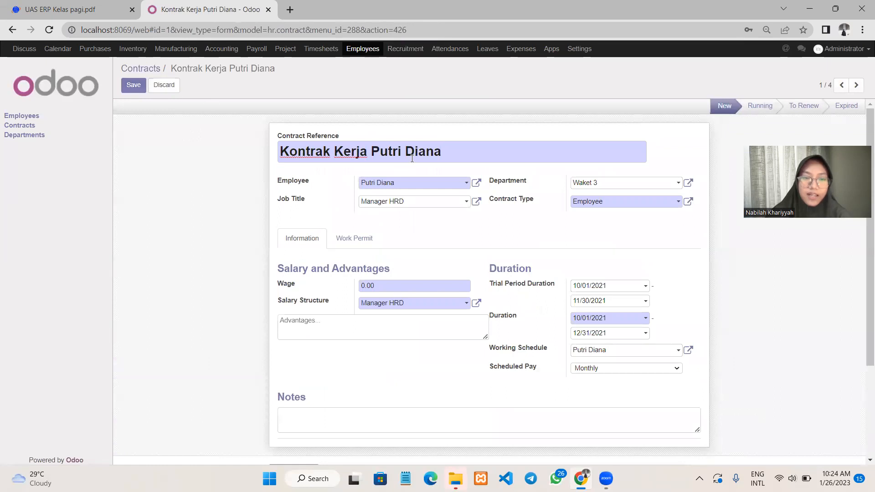
{"action": "scroll", "coordinate": [359, 166], "scroll_direction": "down", "scroll_amount": 1}
{"action": "scroll", "coordinate": [359, 167], "scroll_direction": "up", "scroll_amount": 1}
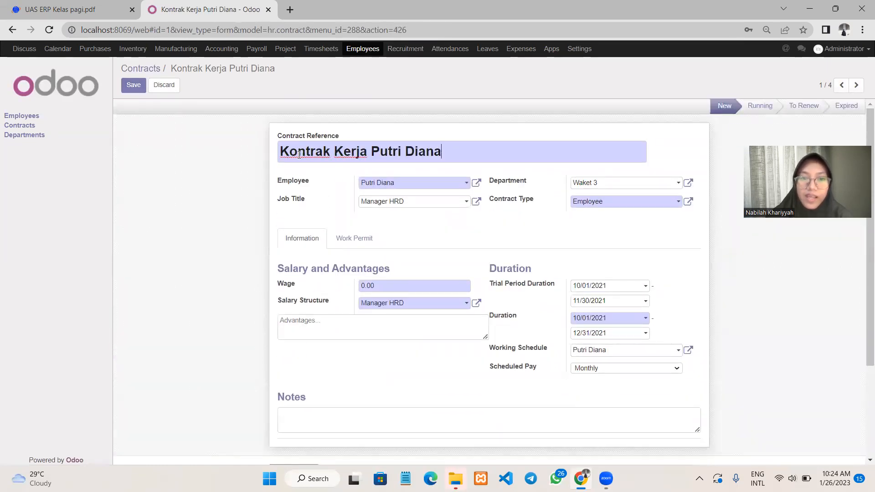
{"action": "scroll", "coordinate": [486, 218], "scroll_direction": "down", "scroll_amount": 1}
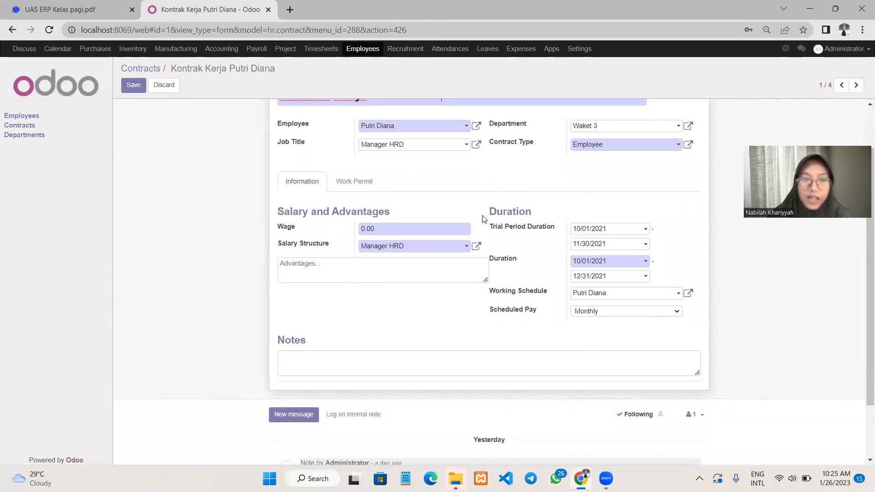
{"action": "left_click", "coordinate": [463, 128]}
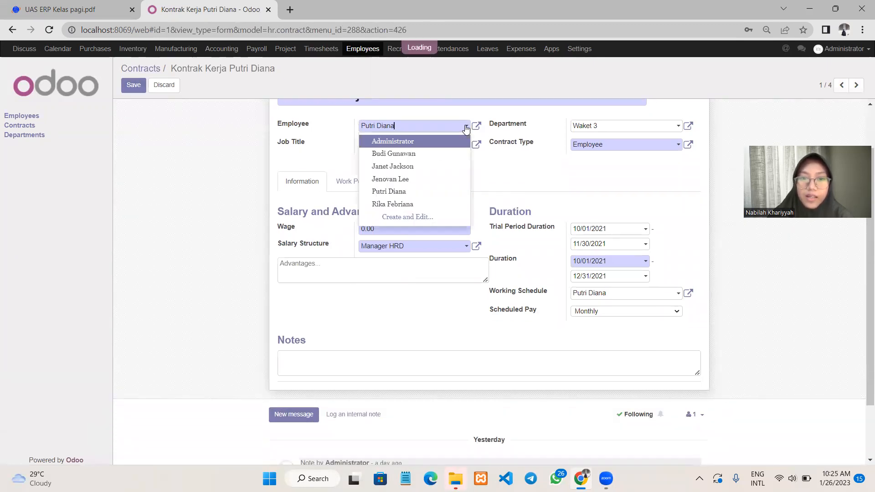
{"action": "left_click", "coordinate": [396, 190]}
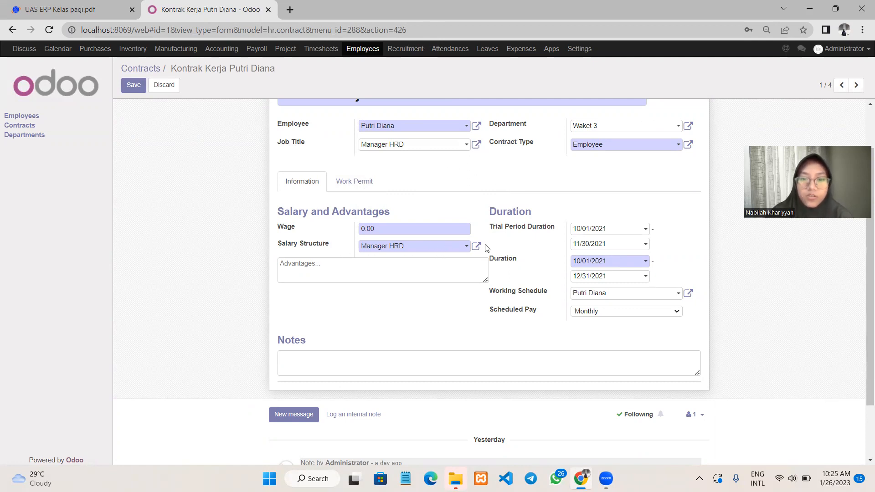
{"action": "left_click", "coordinate": [464, 247]}
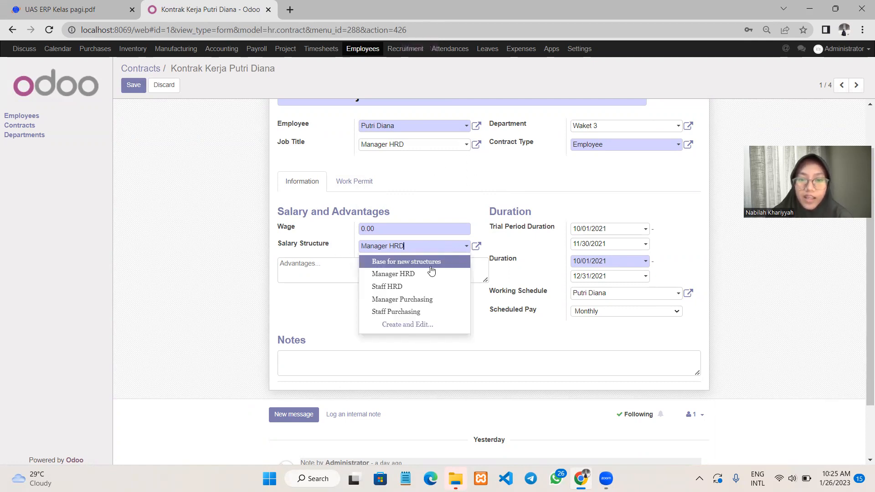
{"action": "left_click", "coordinate": [401, 278]}
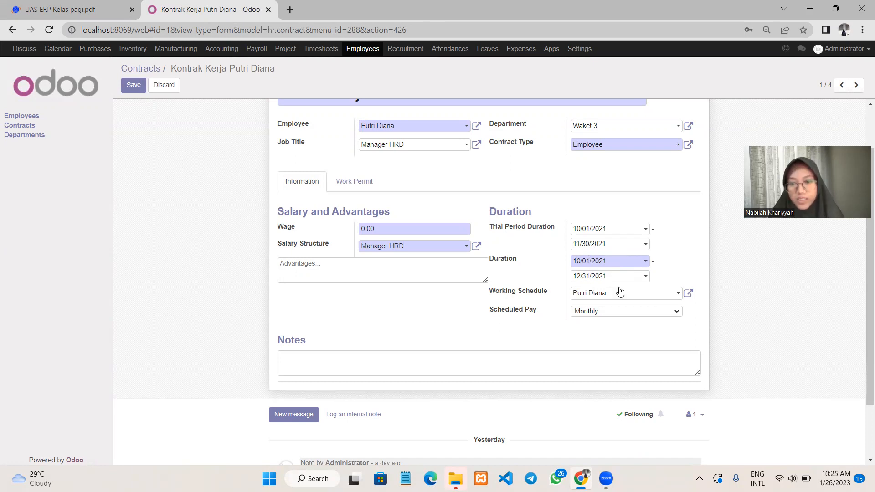
- Choose the employee's own working schedule in the contract and open the schedule's details
{"action": "left_click", "coordinate": [639, 301]}
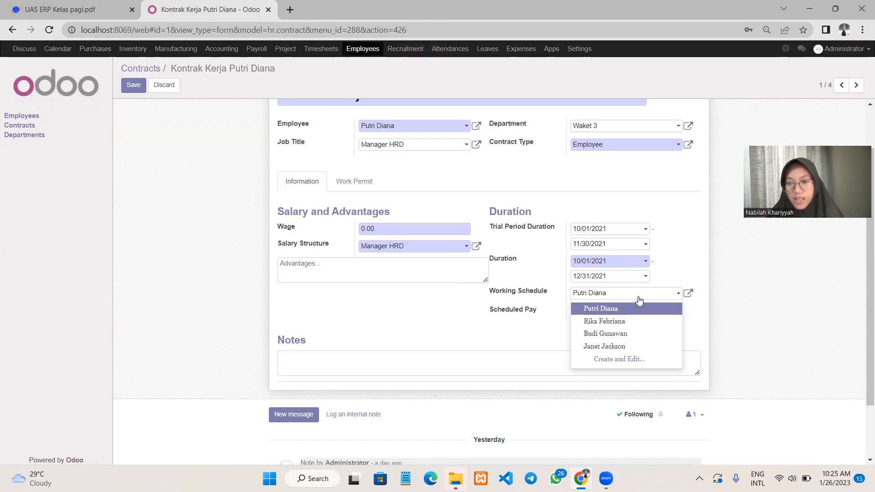
{"action": "left_click", "coordinate": [648, 309]}
{"action": "left_click", "coordinate": [688, 294]}
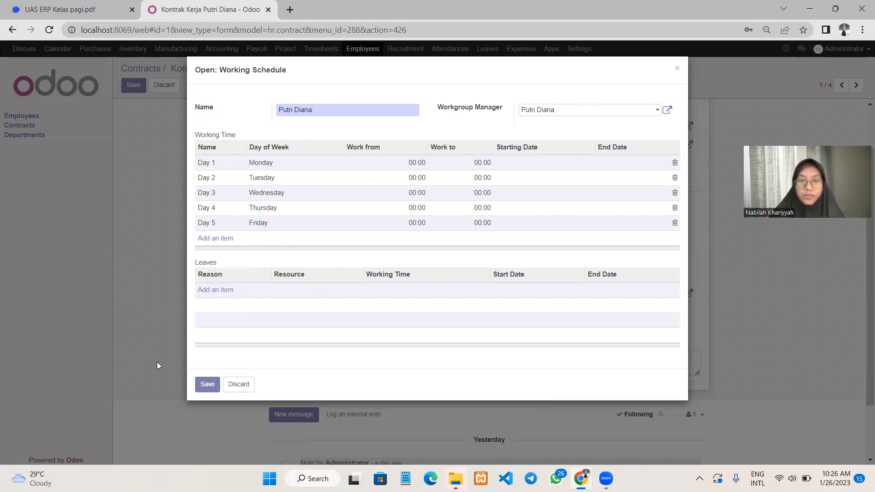
- Save the Manager HRD employee's working schedule and contract, and return to the contracts list
{"action": "left_click", "coordinate": [206, 384]}
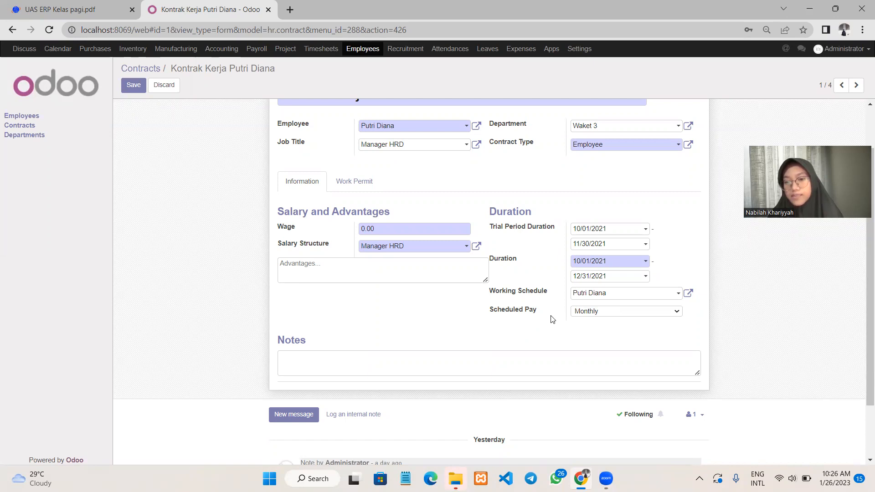
{"action": "left_click", "coordinate": [137, 85]}
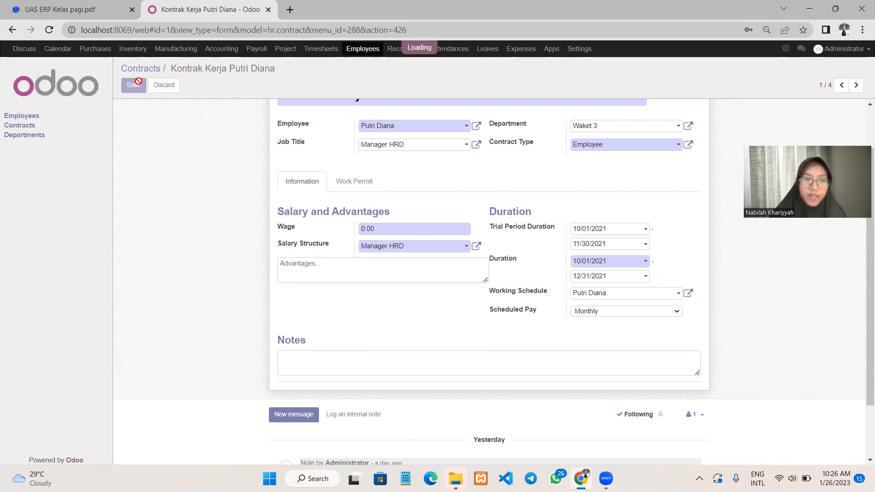
{"action": "left_click", "coordinate": [151, 71]}
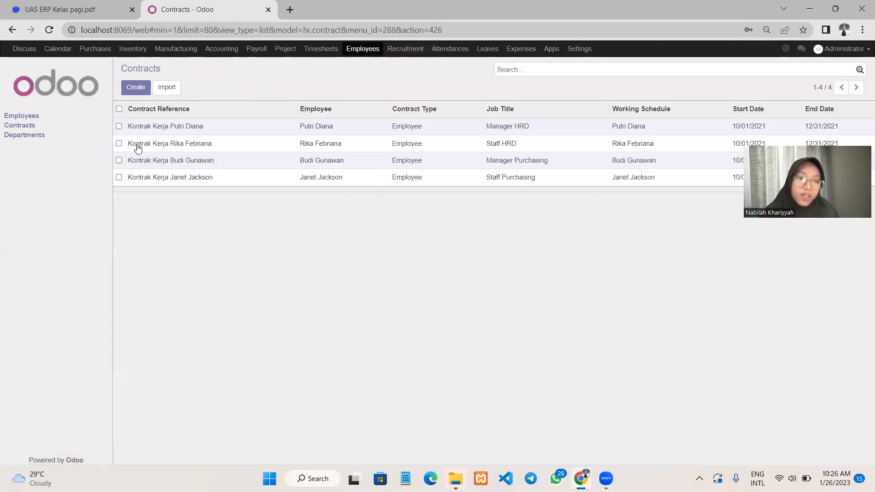
- Review the Staff HRD employee's contract and working schedule in edit mode, save both without changes and return to the contracts list
{"action": "left_click", "coordinate": [149, 146]}
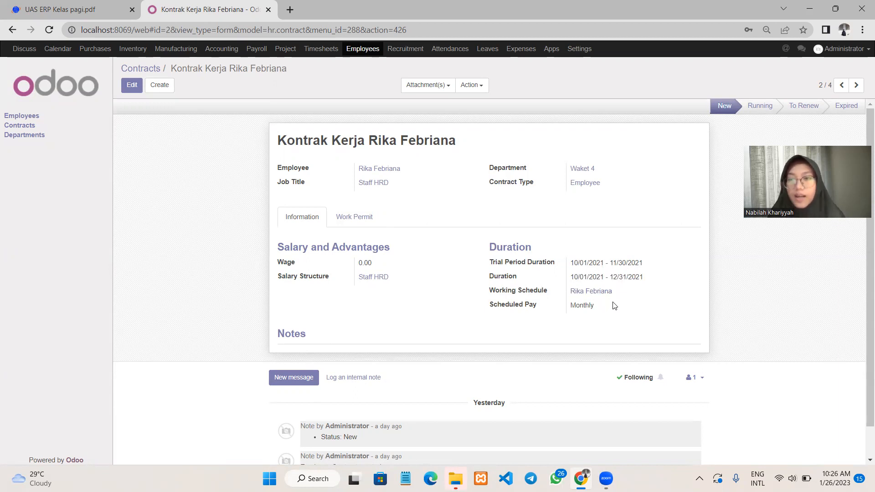
{"action": "left_click", "coordinate": [133, 86]}
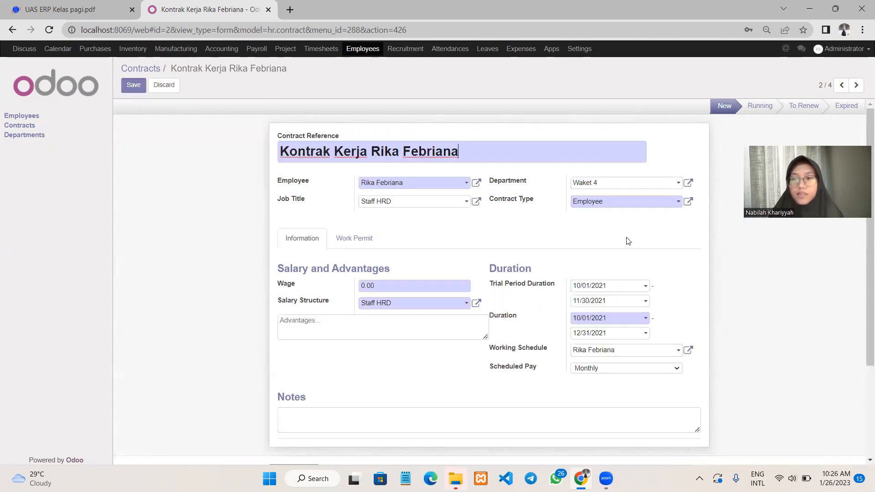
{"action": "left_click", "coordinate": [688, 351]}
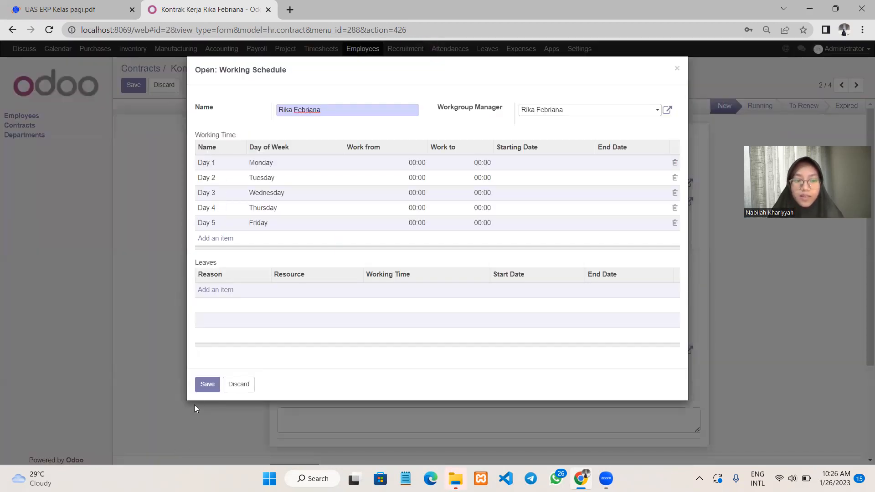
{"action": "left_click", "coordinate": [207, 385]}
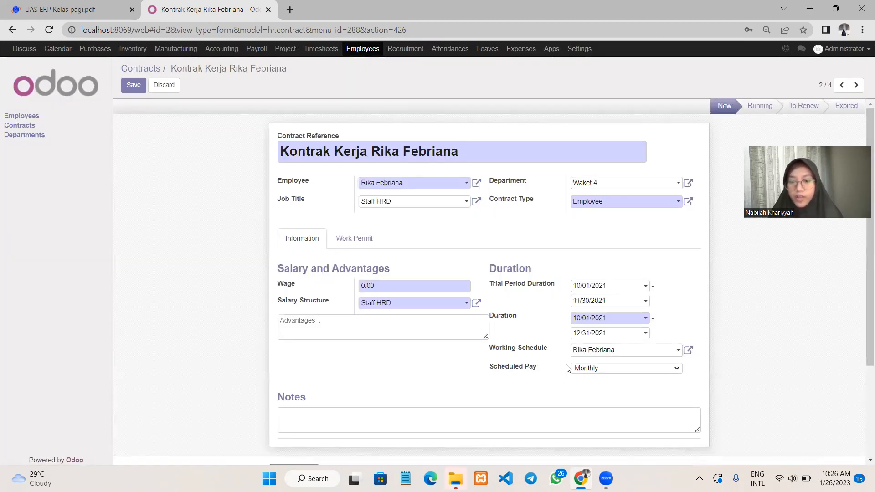
{"action": "left_click", "coordinate": [130, 85]}
{"action": "left_click", "coordinate": [152, 69]}
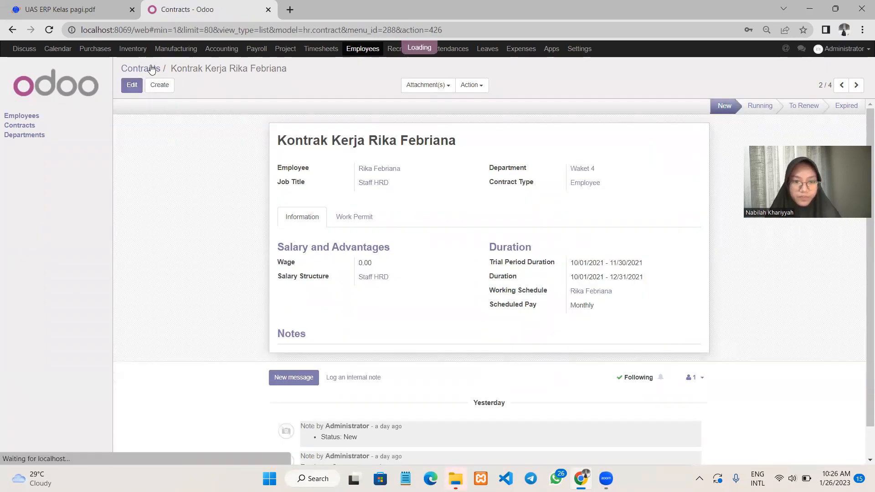
- Review the Manager Purchasing employee's contract and working schedule in edit mode, save the contract unchanged and return to the contracts list
{"action": "left_click", "coordinate": [176, 171]}
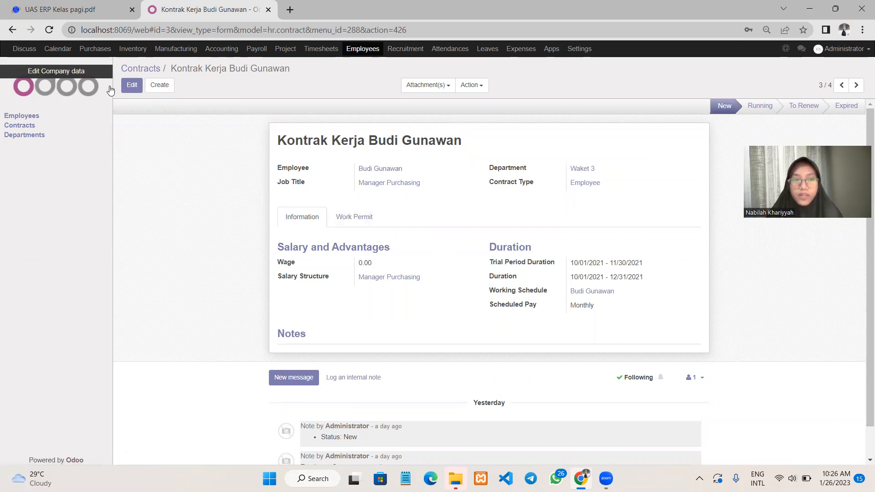
{"action": "left_click", "coordinate": [132, 85]}
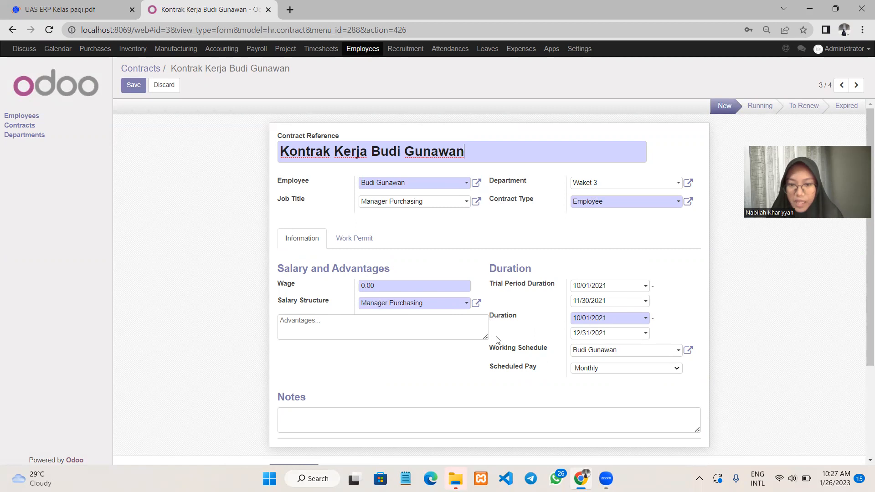
{"action": "left_click", "coordinate": [688, 350]}
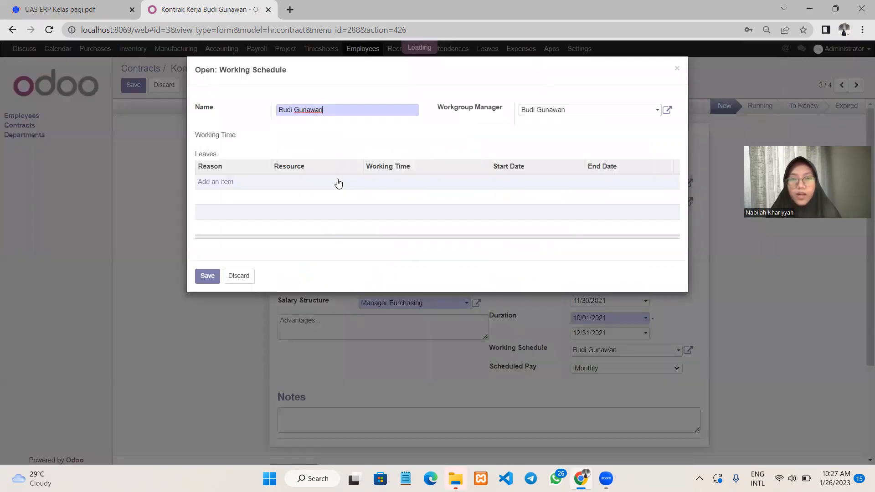
{"action": "left_click", "coordinate": [677, 69]}
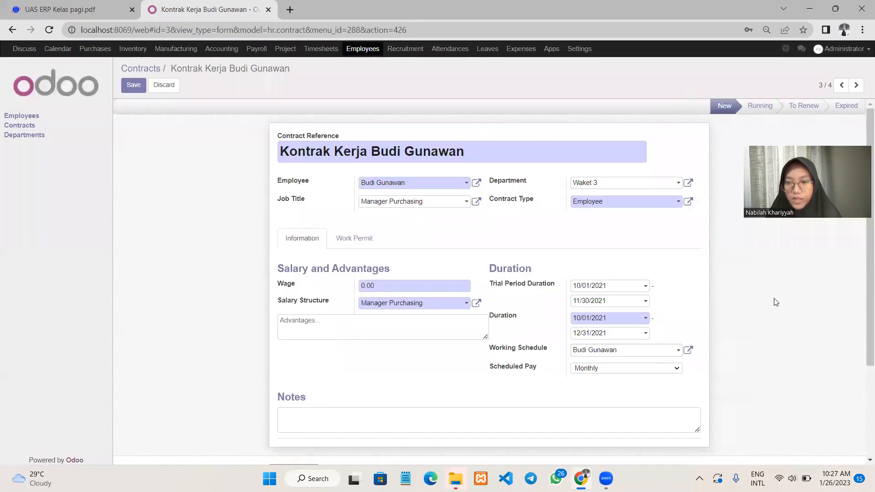
{"action": "left_click", "coordinate": [143, 85]}
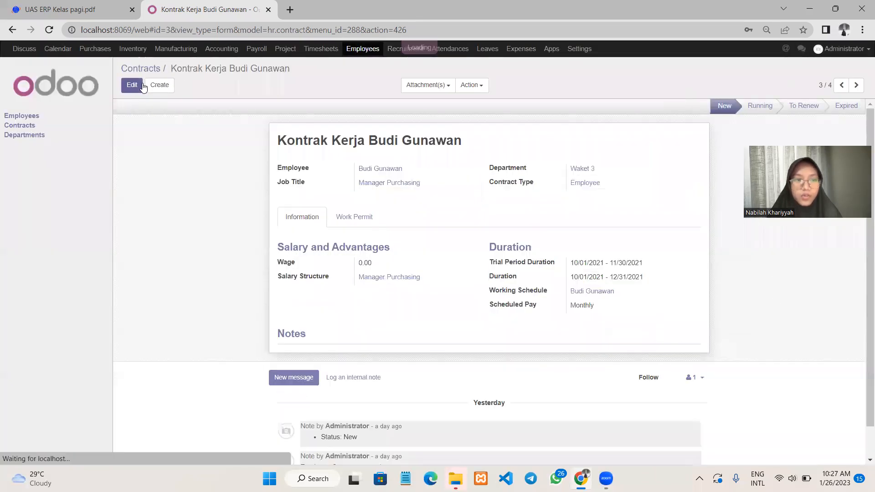
{"action": "left_click", "coordinate": [139, 69]}
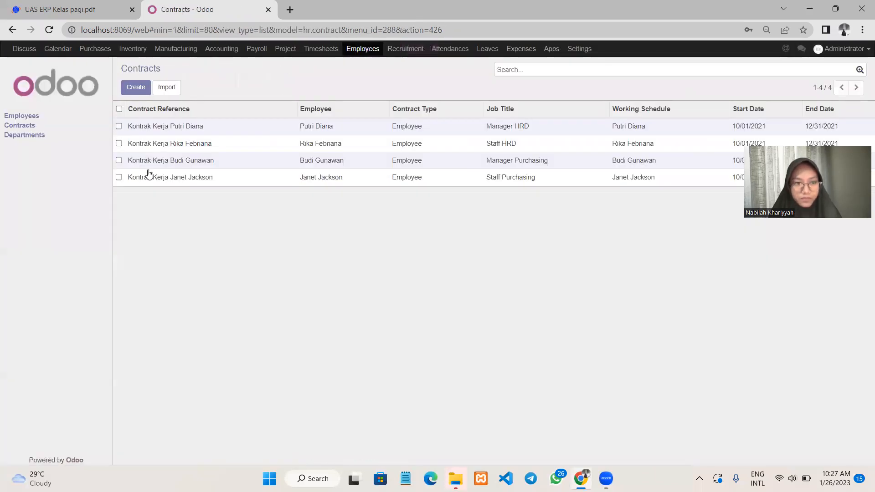
- Review the Staff Purchasing employee's contract with its salary structure rules and working schedule, and save the contract without changes
{"action": "left_click", "coordinate": [151, 179]}
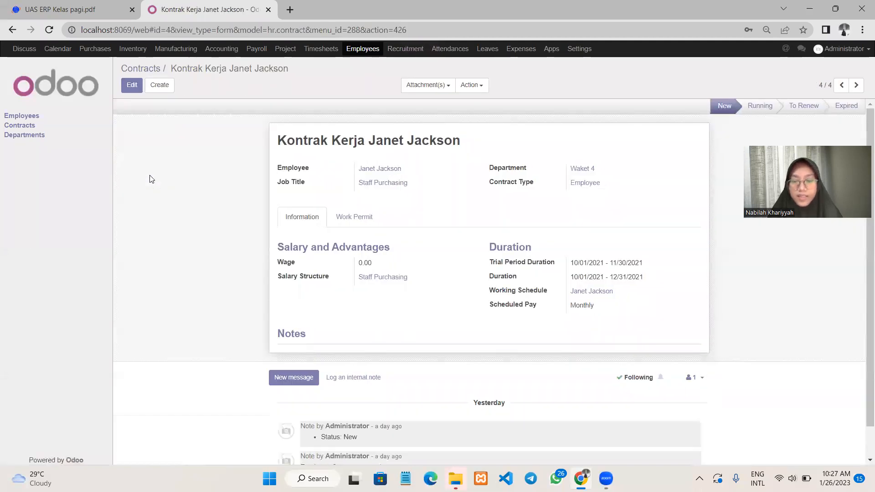
{"action": "left_click", "coordinate": [132, 85]}
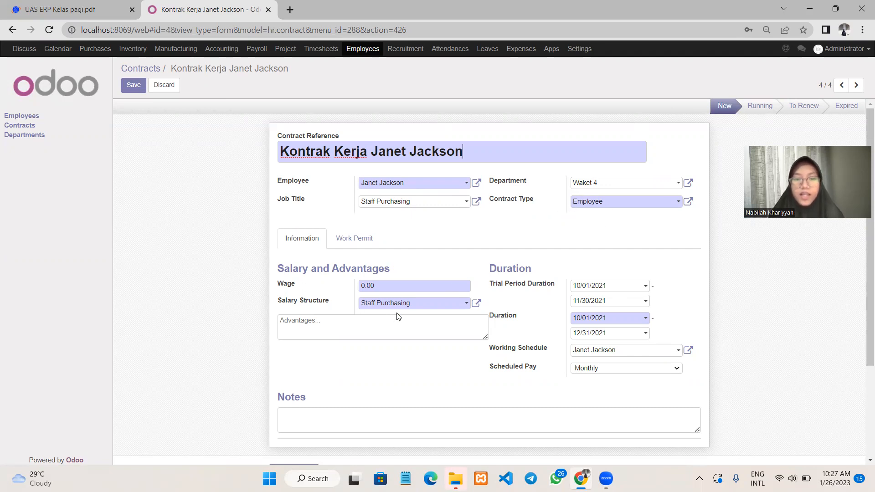
{"action": "left_click", "coordinate": [477, 304]}
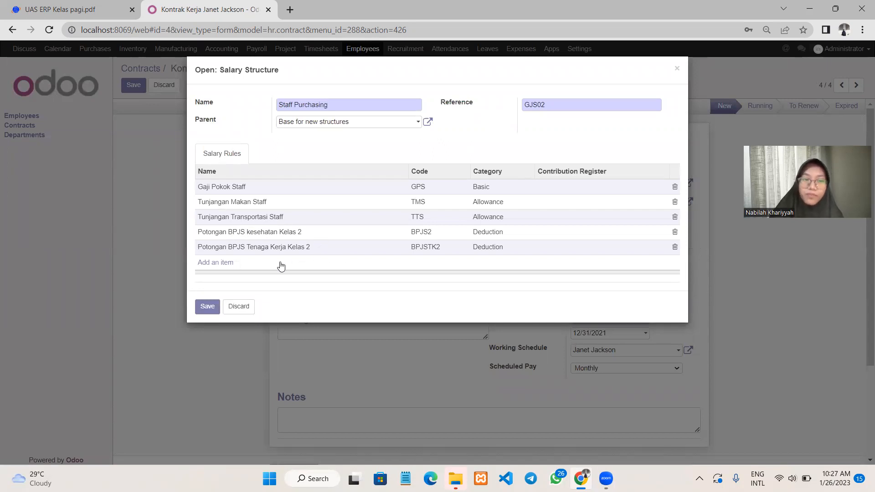
{"action": "left_click", "coordinate": [208, 306]}
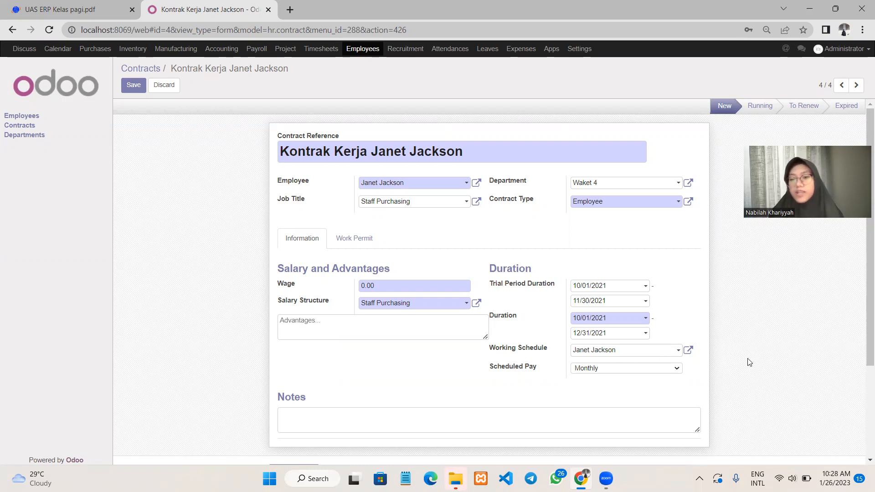
{"action": "left_click", "coordinate": [691, 351]}
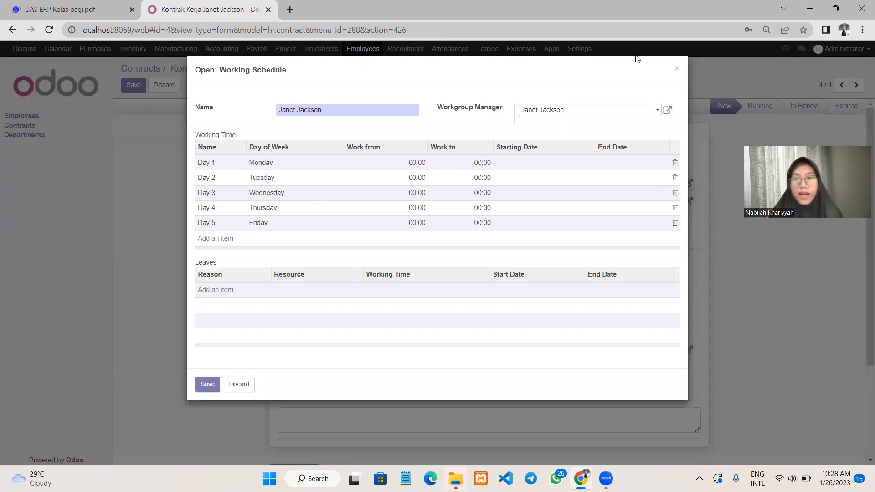
{"action": "left_click", "coordinate": [677, 70]}
{"action": "left_click", "coordinate": [134, 85]}
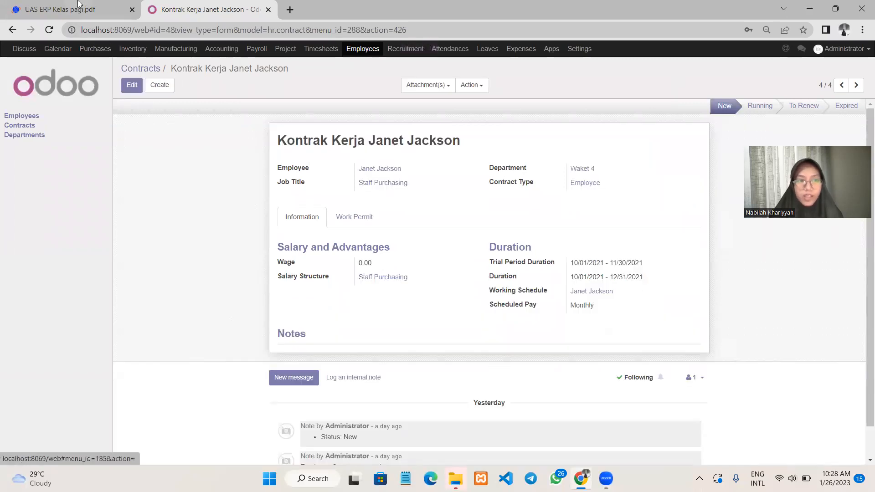
- Check the marriage leave allocation task in the exam PDF and list all leave allocation requests in Odoo without the My Requests filter
{"action": "left_click", "coordinate": [78, 6]}
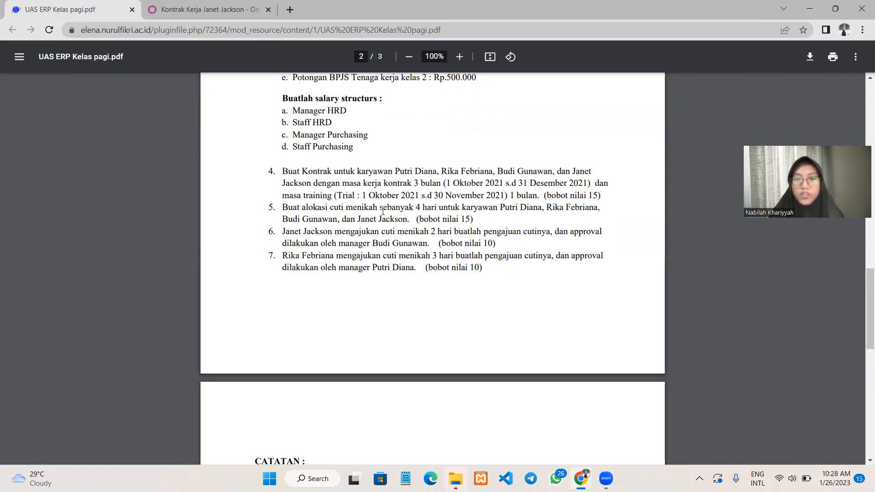
{"action": "left_click", "coordinate": [217, 5]}
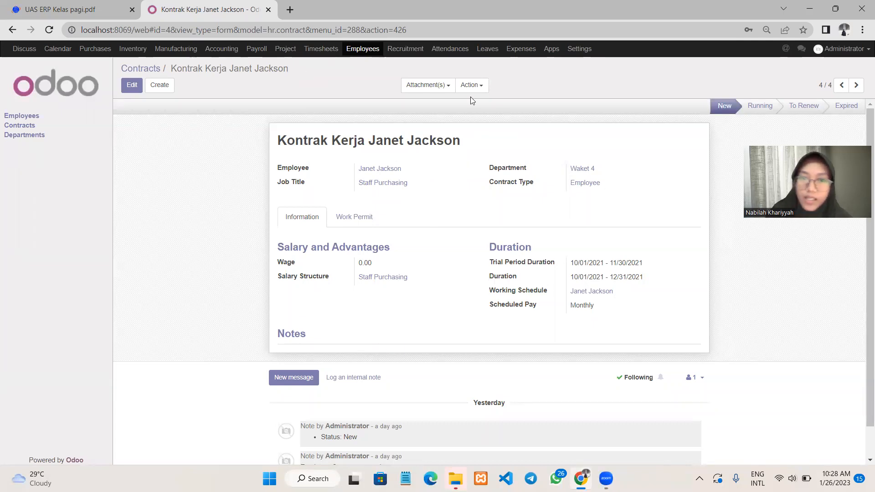
{"action": "left_click", "coordinate": [488, 48]}
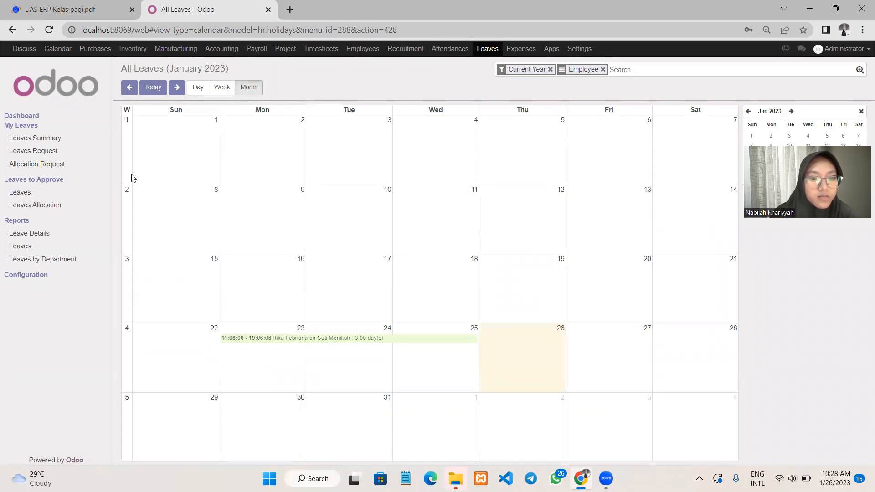
{"action": "left_click", "coordinate": [39, 167]}
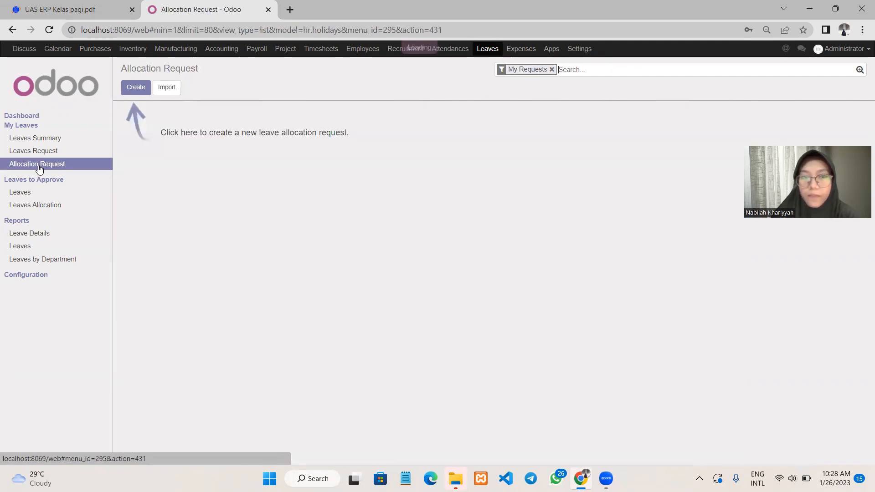
{"action": "left_click", "coordinate": [552, 69]}
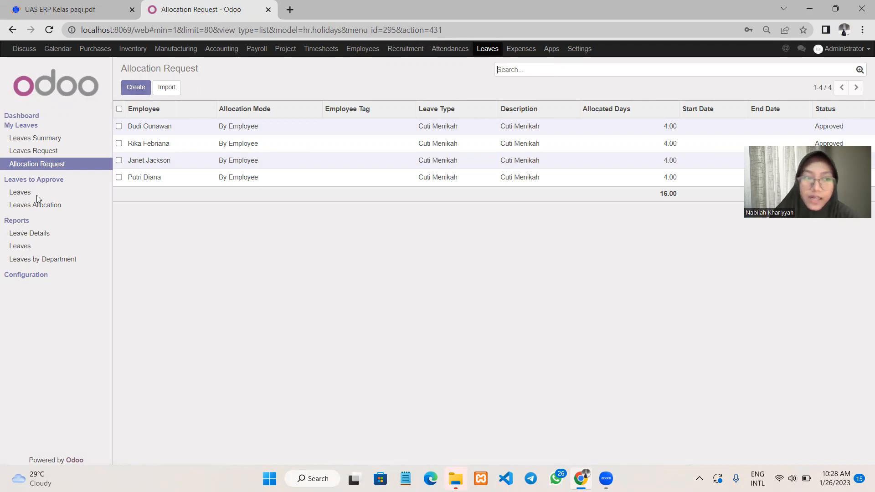
- Review the Cuti Menikah leave type's settings in edit mode and save it without changes
{"action": "left_click", "coordinate": [23, 277]}
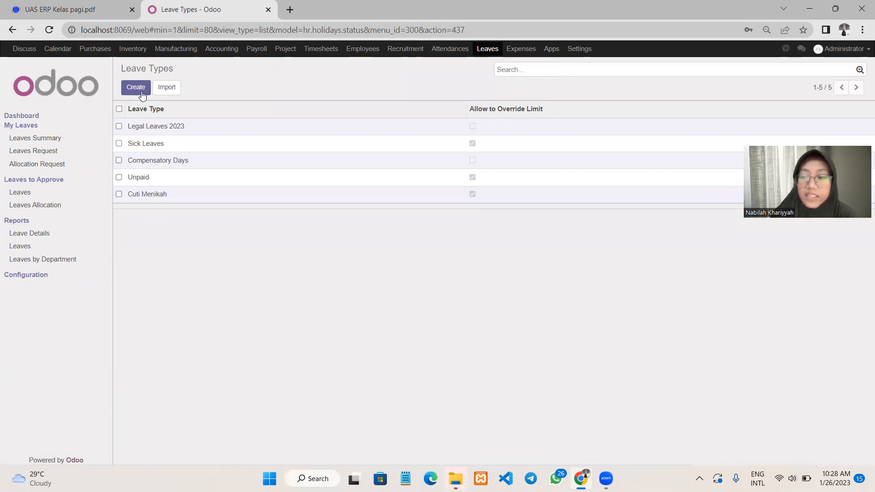
{"action": "left_click", "coordinate": [145, 200]}
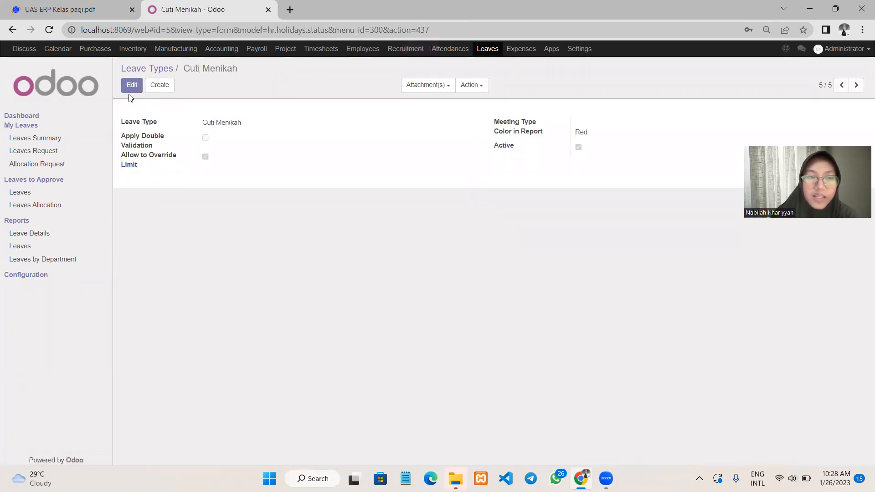
{"action": "left_click", "coordinate": [135, 89]}
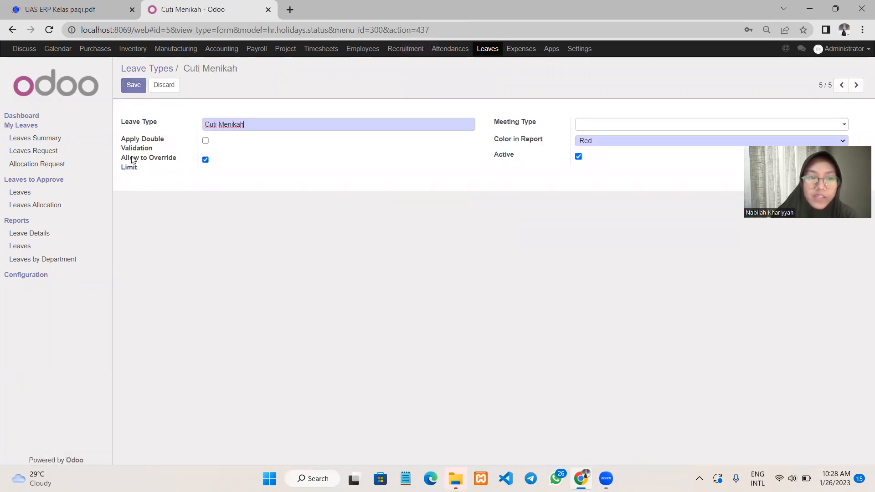
{"action": "mouse_move", "coordinate": [133, 169]}
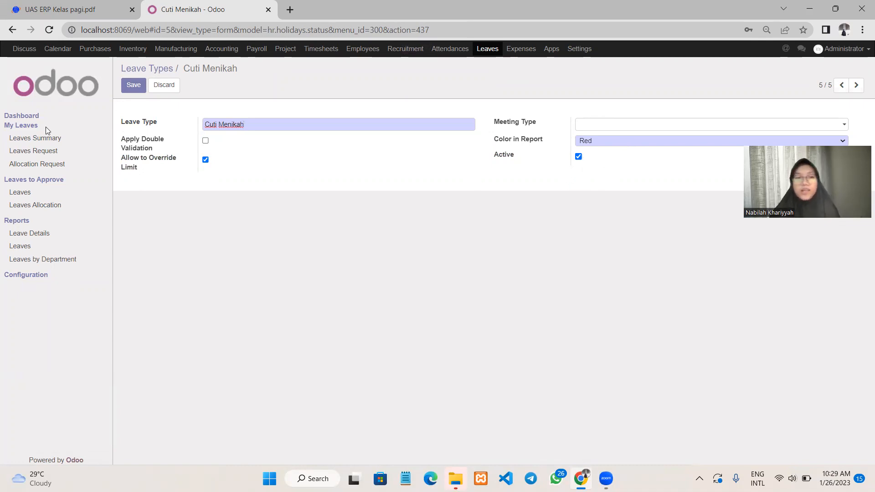
{"action": "left_click", "coordinate": [134, 85]}
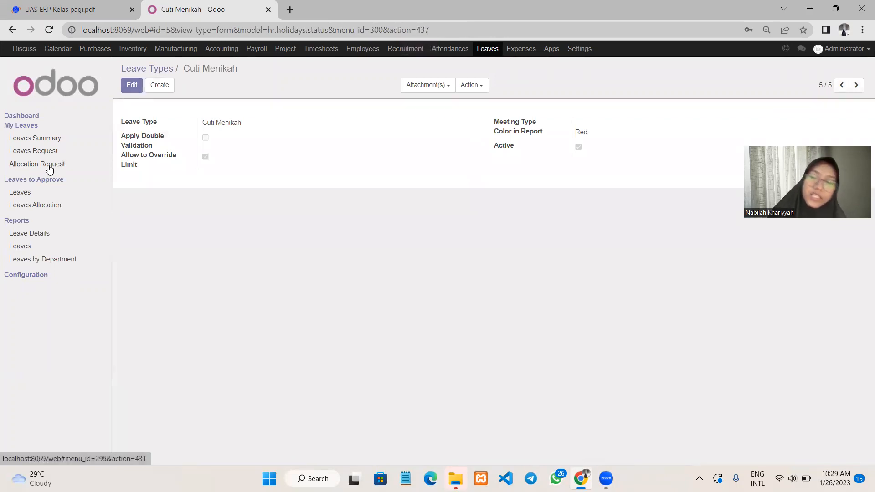
- List everyone's leave allocation requests and review the Cuti Menikah allocations of the Manager HRD and Staff HRD employees
{"action": "left_click", "coordinate": [49, 168]}
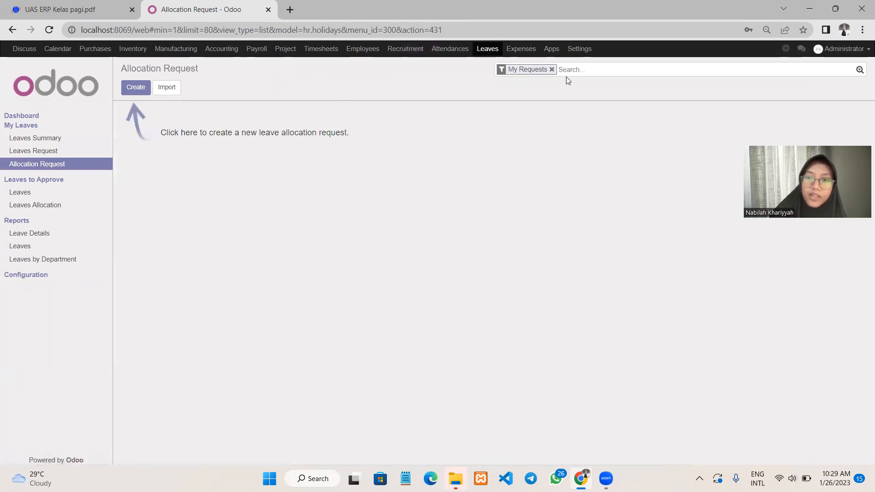
{"action": "left_click", "coordinate": [551, 69]}
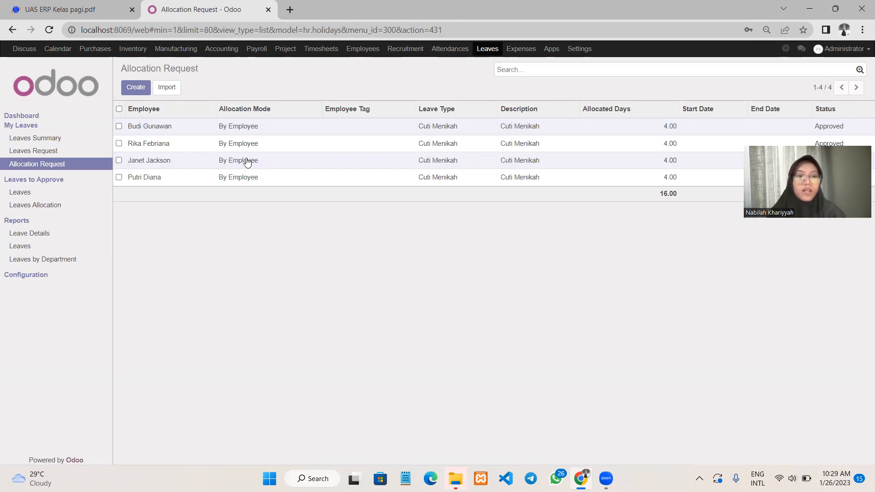
{"action": "left_click", "coordinate": [164, 178]}
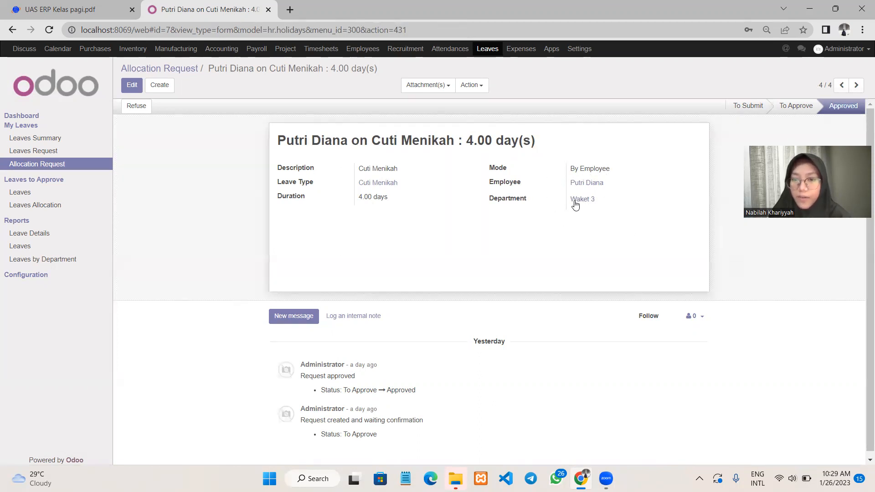
{"action": "left_click", "coordinate": [177, 75]}
{"action": "left_click", "coordinate": [159, 145]}
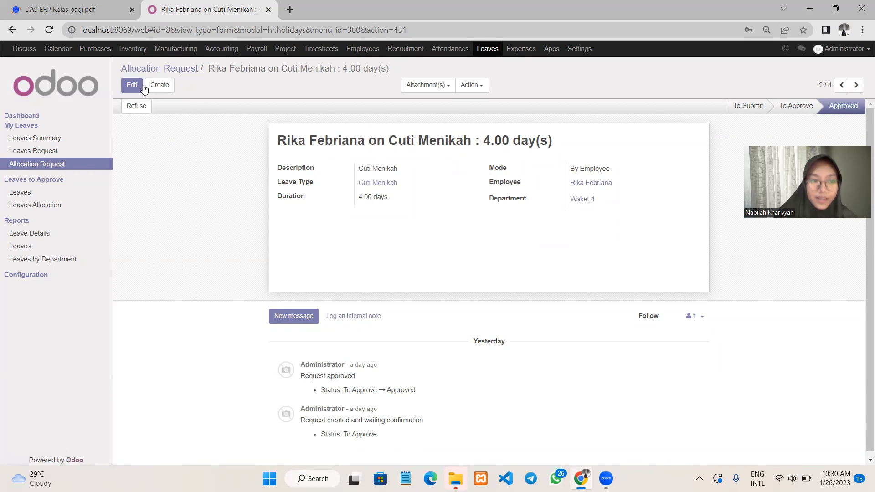
{"action": "left_click", "coordinate": [160, 68]}
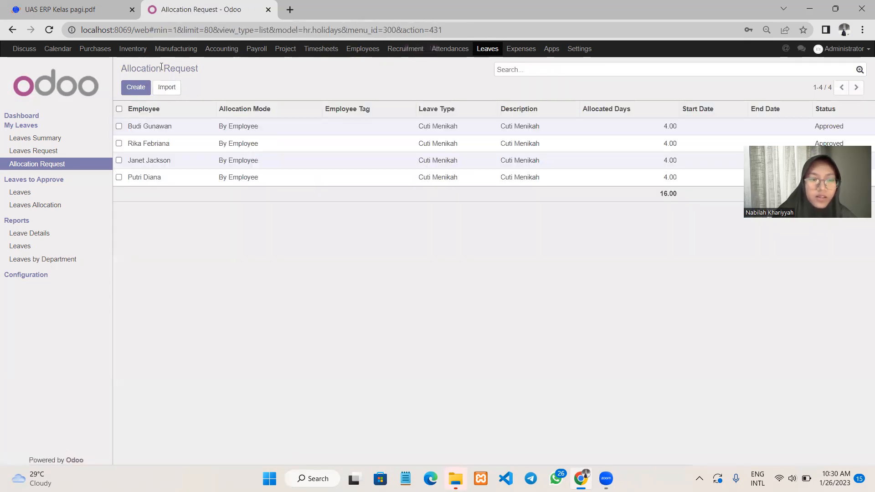
- Review the Cuti Menikah allocations of the Manager Purchasing and Staff Purchasing employees
{"action": "left_click", "coordinate": [152, 129]}
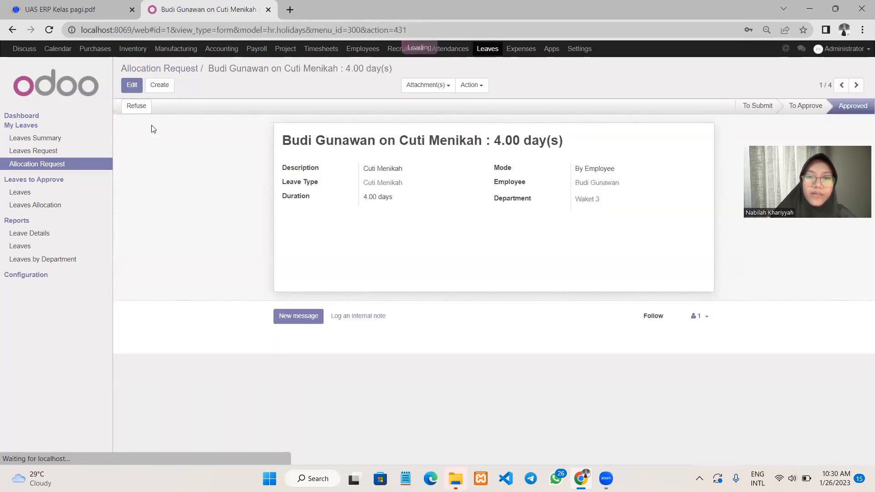
{"action": "left_click", "coordinate": [146, 70]}
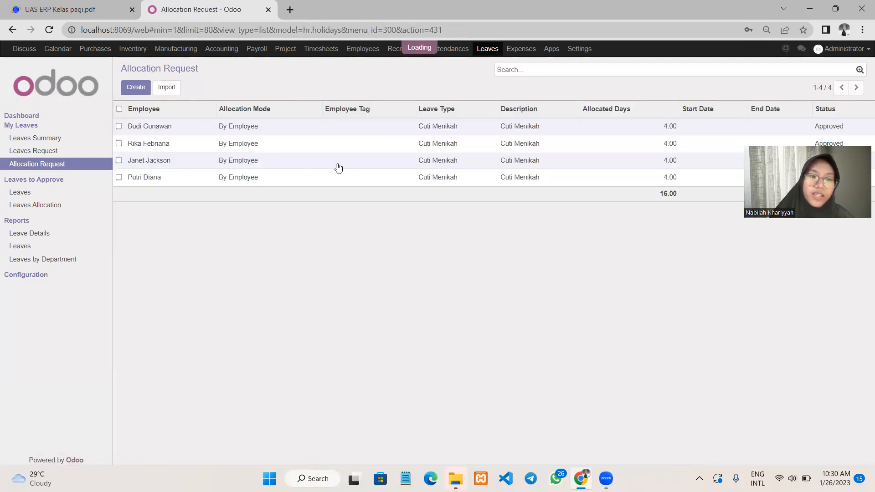
{"action": "left_click", "coordinate": [338, 167]}
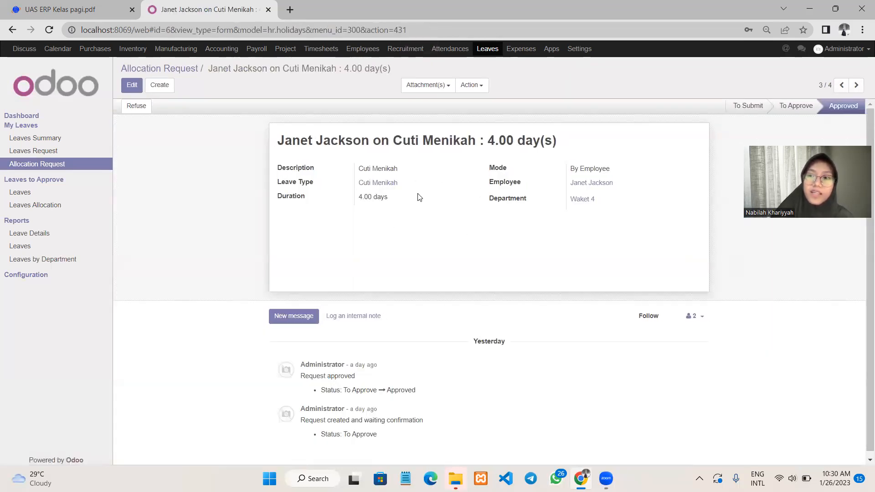
- Check leave request tasks 6 and 7 in the exam PDF and return to the allocation record in Odoo
{"action": "left_click", "coordinate": [82, 6]}
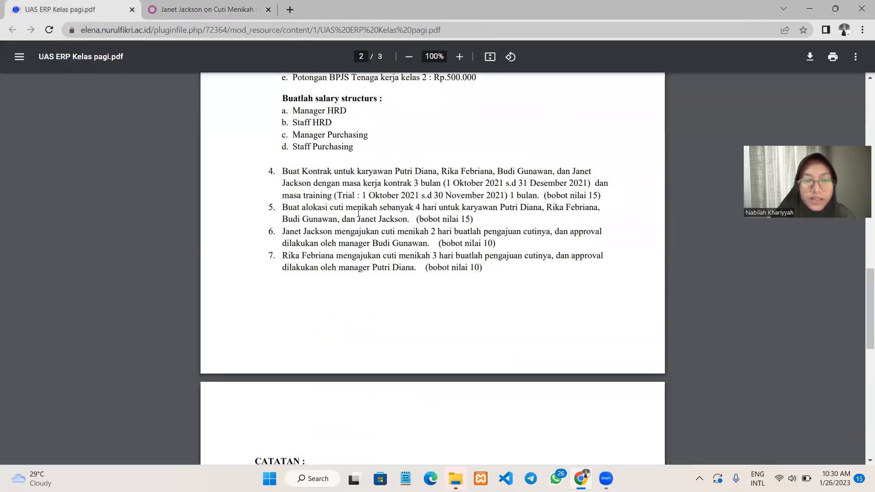
{"action": "scroll", "coordinate": [299, 230], "scroll_direction": "down", "scroll_amount": 2}
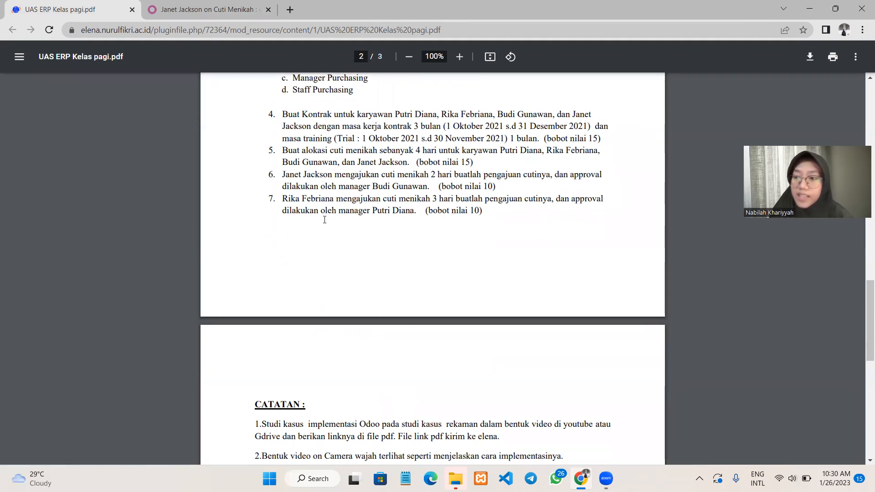
{"action": "scroll", "coordinate": [325, 220], "scroll_direction": "up", "scroll_amount": 2}
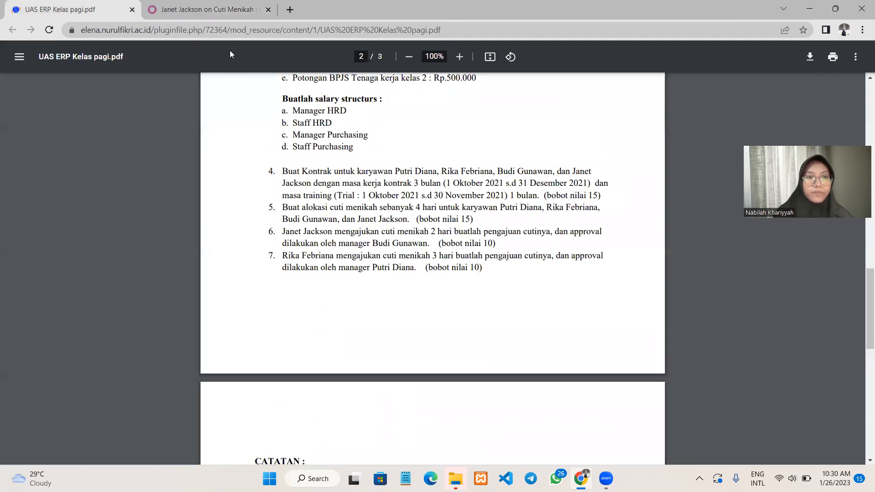
{"action": "key", "text": "ctrl+Tab"}
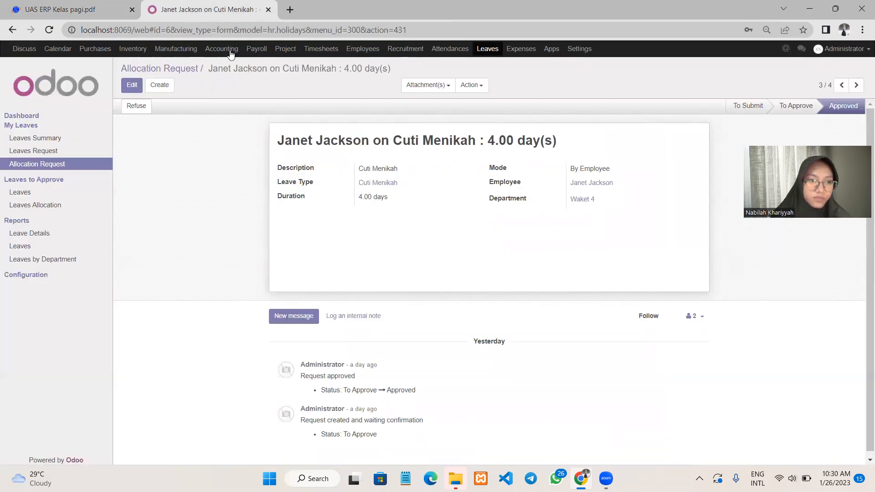
- List everyone's leave and allocation requests in the Leaves Summary without filters and open a blank leave request form
{"action": "left_click", "coordinate": [38, 155]}
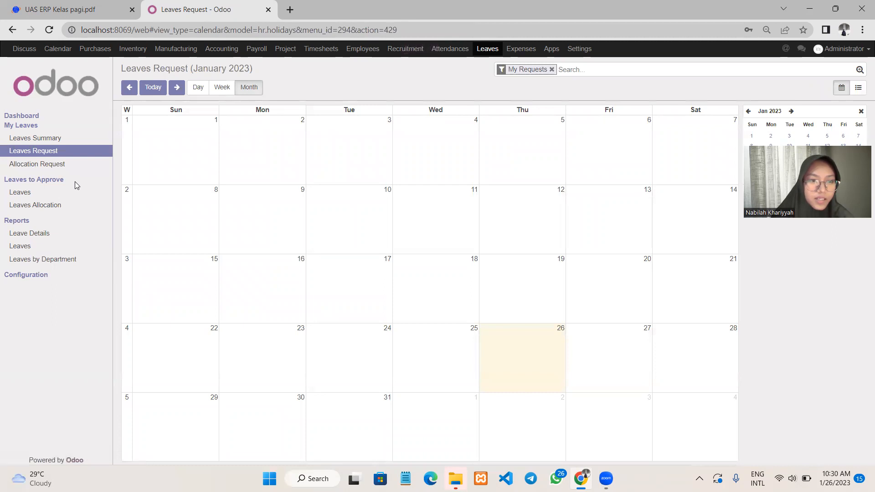
{"action": "left_click", "coordinate": [53, 143]}
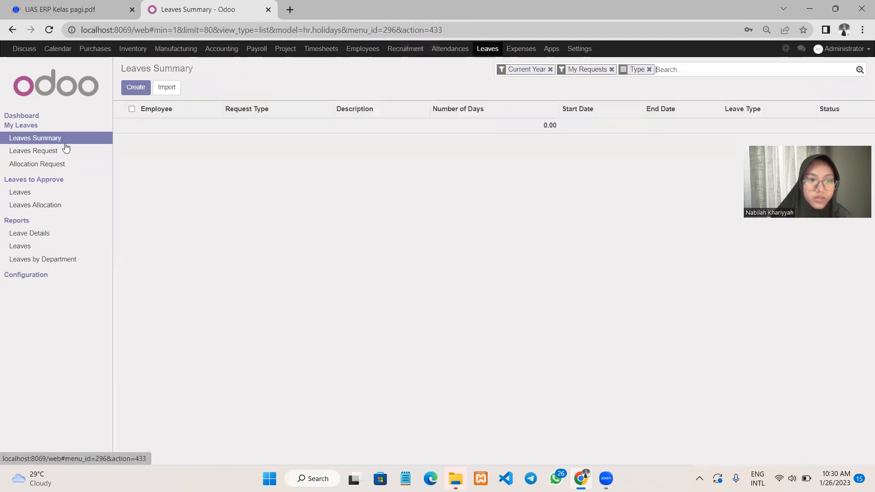
{"action": "left_click", "coordinate": [550, 69]}
{"action": "left_click", "coordinate": [551, 69]}
{"action": "left_click", "coordinate": [528, 69]}
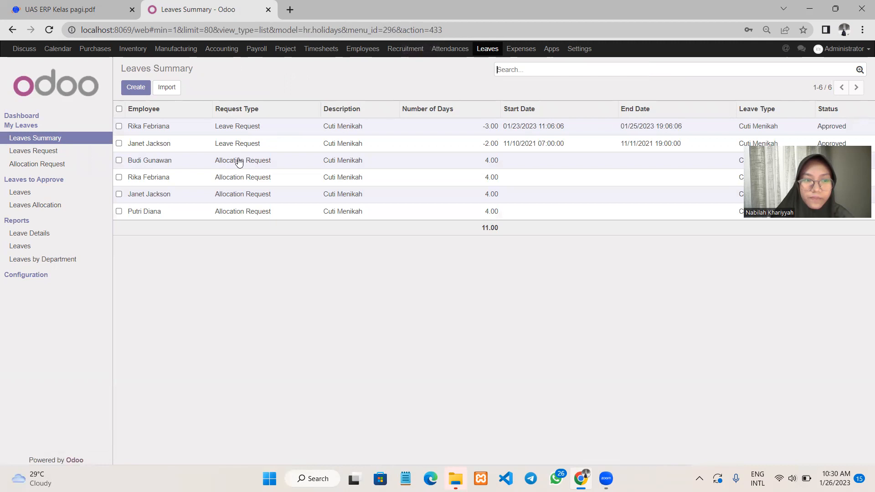
{"action": "left_click", "coordinate": [135, 87]}
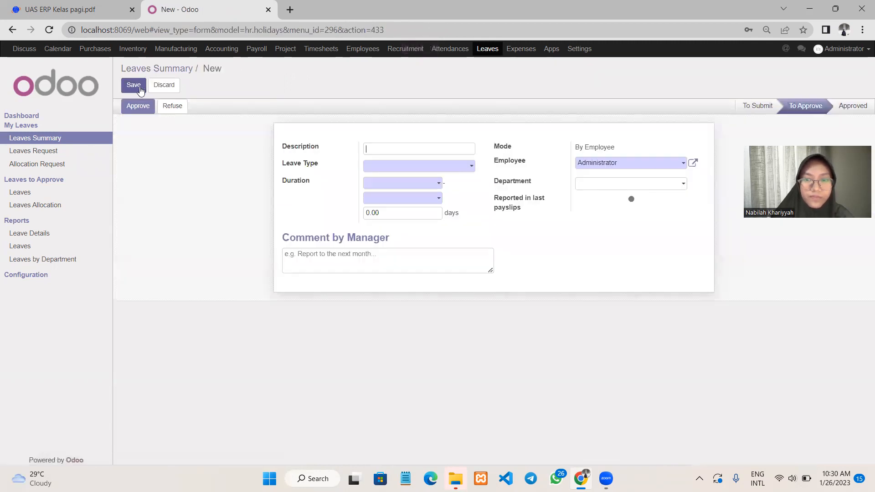
- Show the Leaves Request calendar for November 2021 with everyone's requests by removing the My Requests filter
{"action": "left_click", "coordinate": [29, 154]}
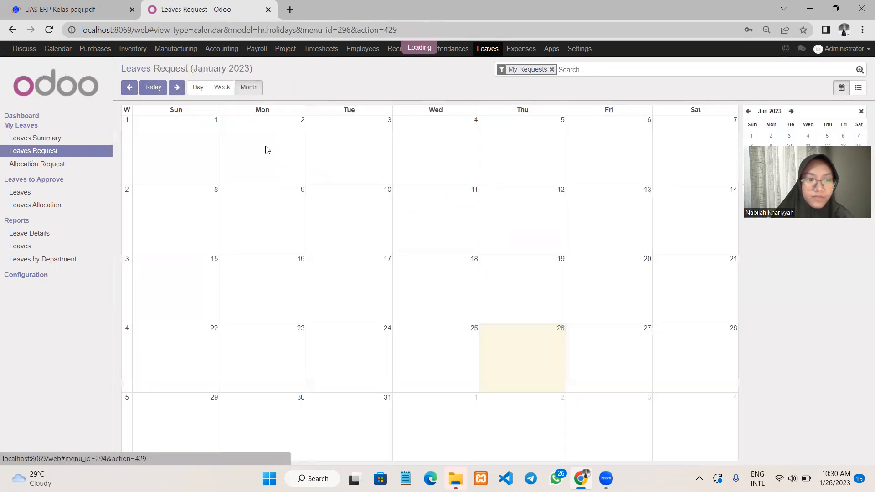
{"action": "left_click", "coordinate": [133, 91]}
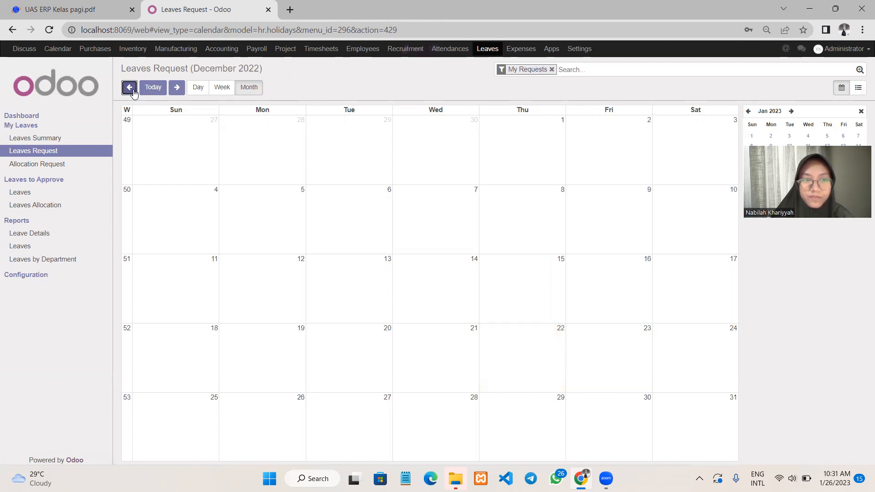
{"action": "left_click", "coordinate": [177, 88]}
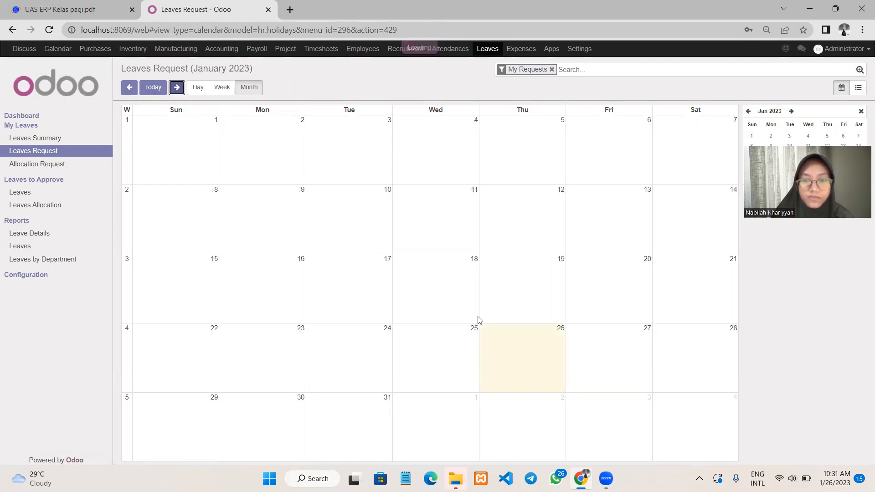
{"action": "left_click", "coordinate": [130, 87]}
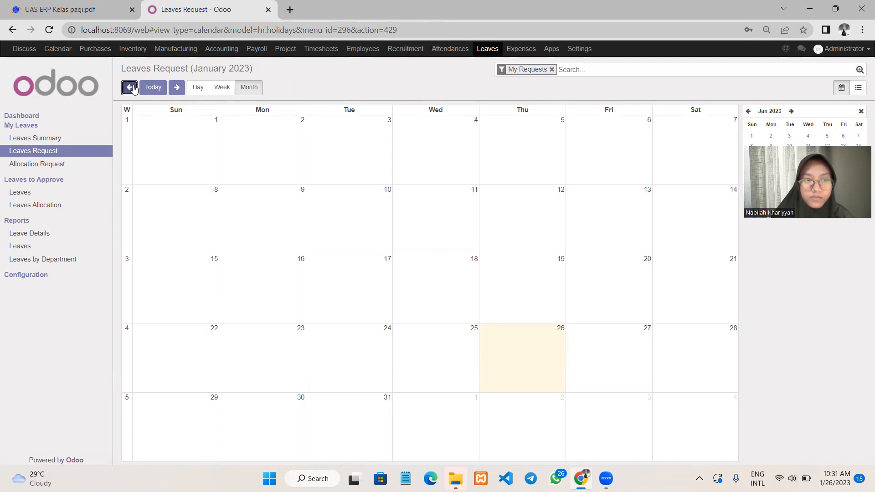
{"action": "left_click", "coordinate": [131, 88]}
{"action": "left_click", "coordinate": [132, 89]}
{"action": "double_click", "coordinate": [130, 87]}
{"action": "double_click", "coordinate": [131, 87]}
{"action": "double_click", "coordinate": [131, 88]}
{"action": "double_click", "coordinate": [131, 87]}
{"action": "double_click", "coordinate": [131, 88]}
{"action": "left_click", "coordinate": [132, 89]}
{"action": "left_click", "coordinate": [132, 88]}
{"action": "left_click", "coordinate": [132, 89]}
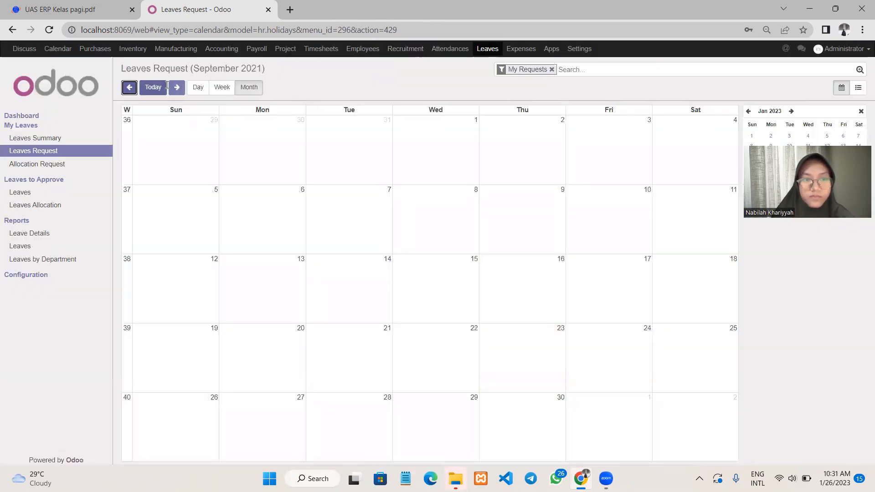
{"action": "left_click", "coordinate": [174, 88]}
{"action": "left_click", "coordinate": [173, 88]}
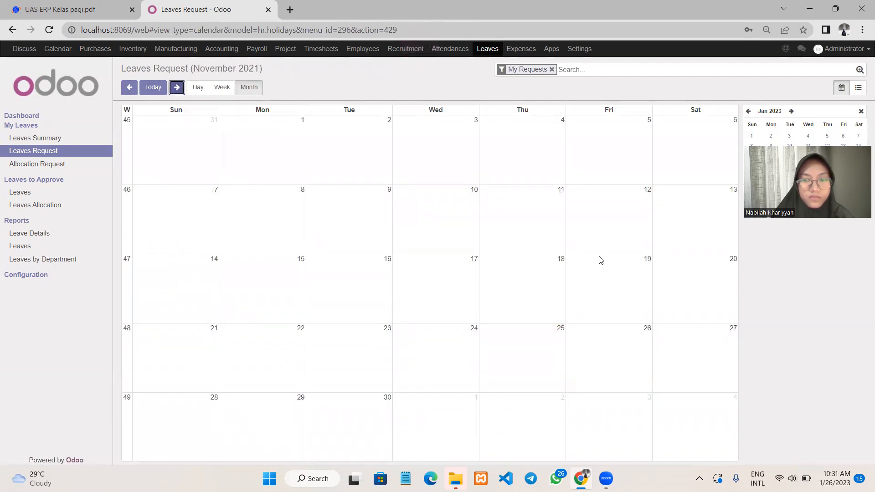
{"action": "left_click", "coordinate": [551, 69]}
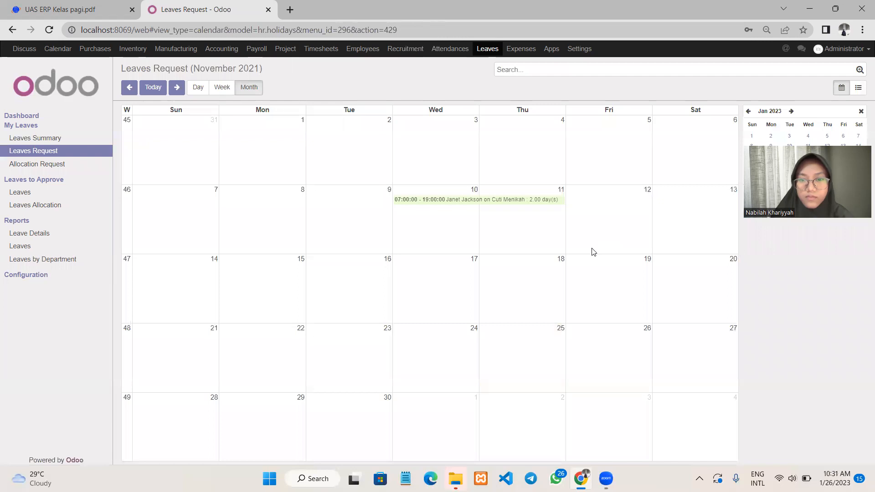
- Review the Staff Purchasing employee's November 2021 marriage leave request against task 6 in the exam PDF and save it without changes
{"action": "left_click", "coordinate": [445, 204]}
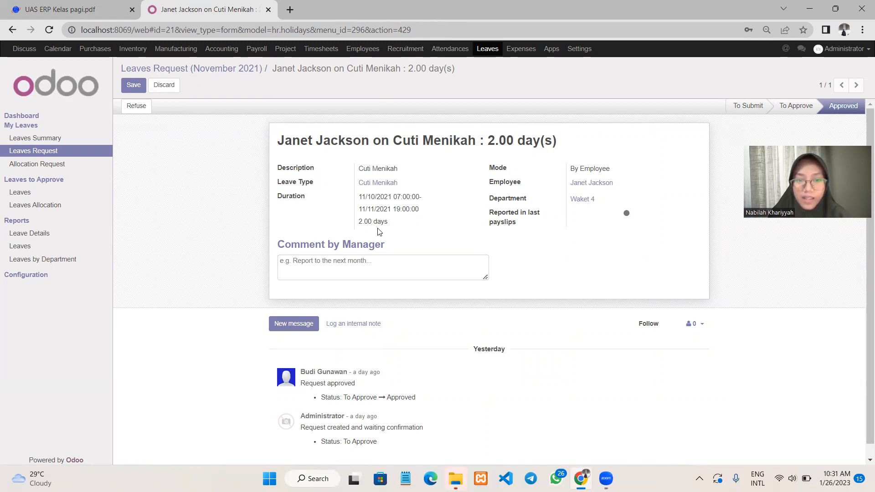
{"action": "left_click", "coordinate": [100, 10]}
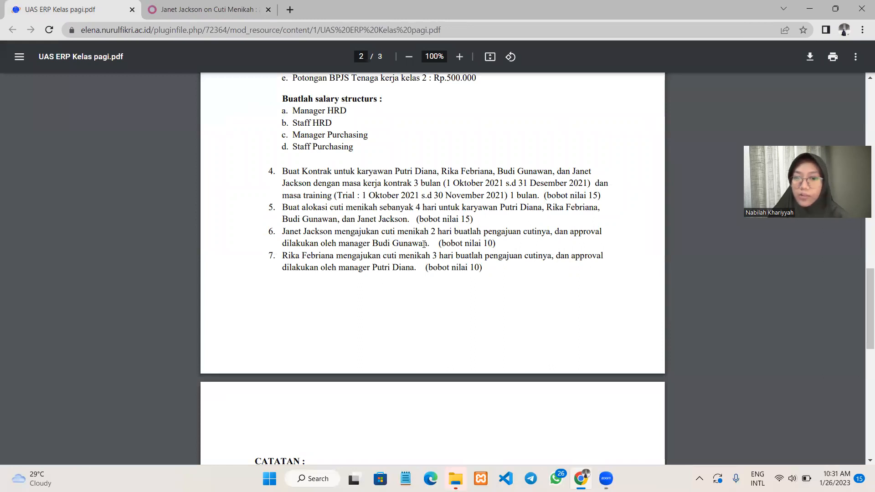
{"action": "left_click", "coordinate": [211, 3]}
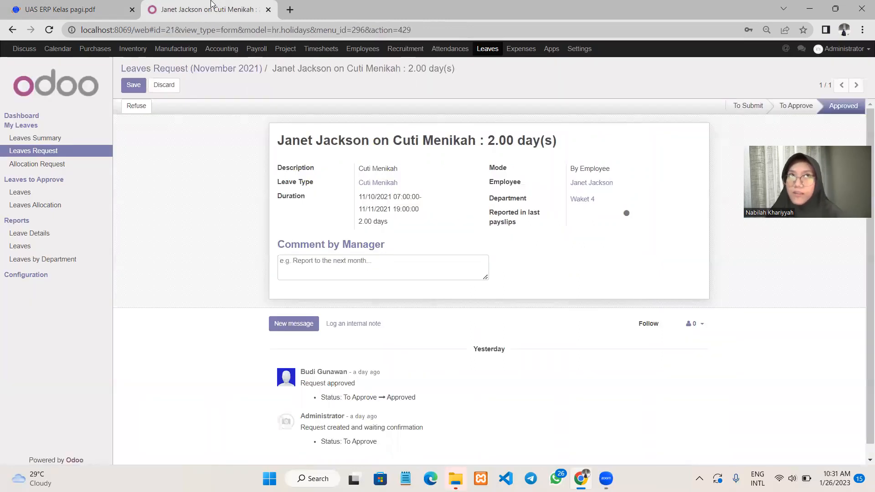
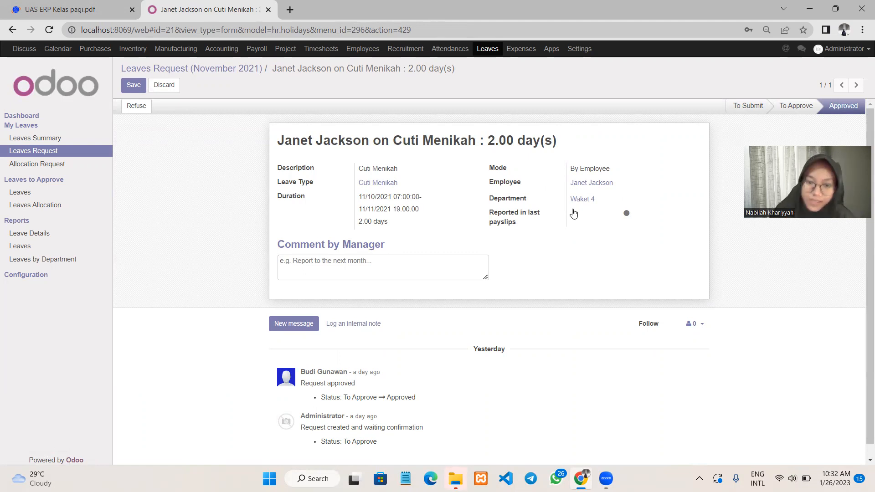
{"action": "left_click", "coordinate": [133, 85]}
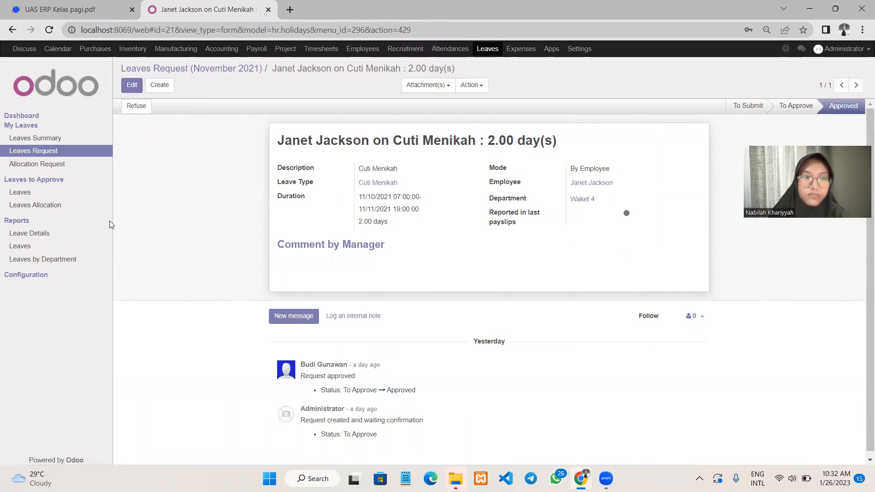
- Show everyone's January 2023 leave requests, review the Staff HRD employee's marriage leave request, and save it without changes
{"action": "left_click", "coordinate": [47, 154]}
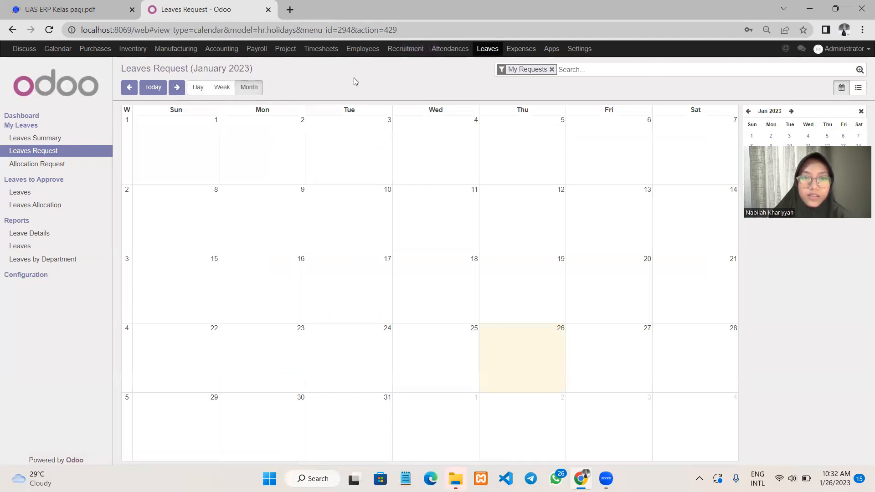
{"action": "left_click", "coordinate": [551, 69]}
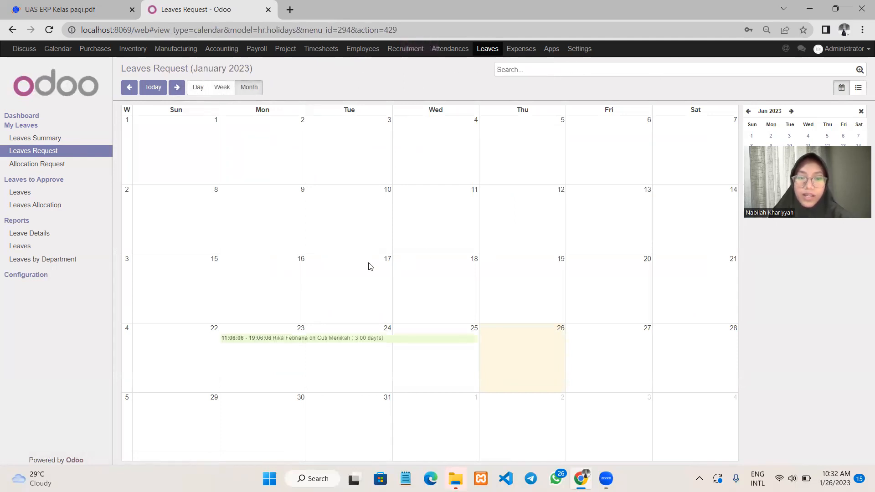
{"action": "left_click", "coordinate": [238, 339]}
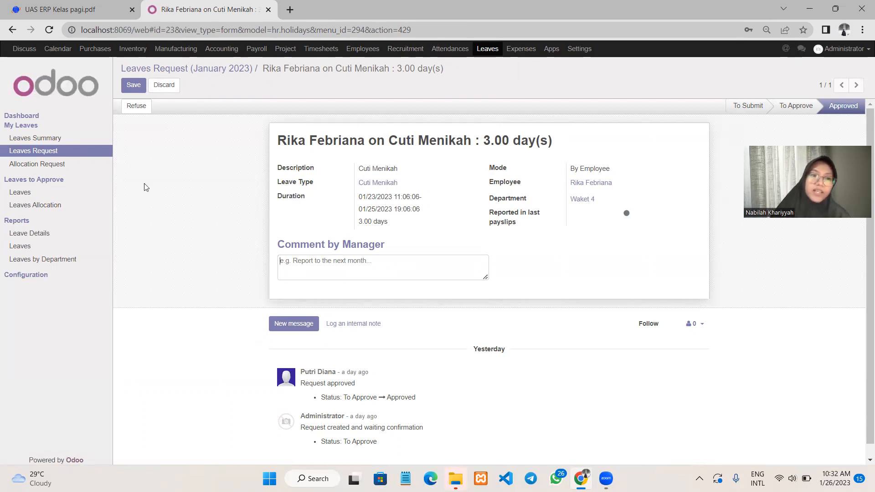
{"action": "left_click", "coordinate": [135, 85]}
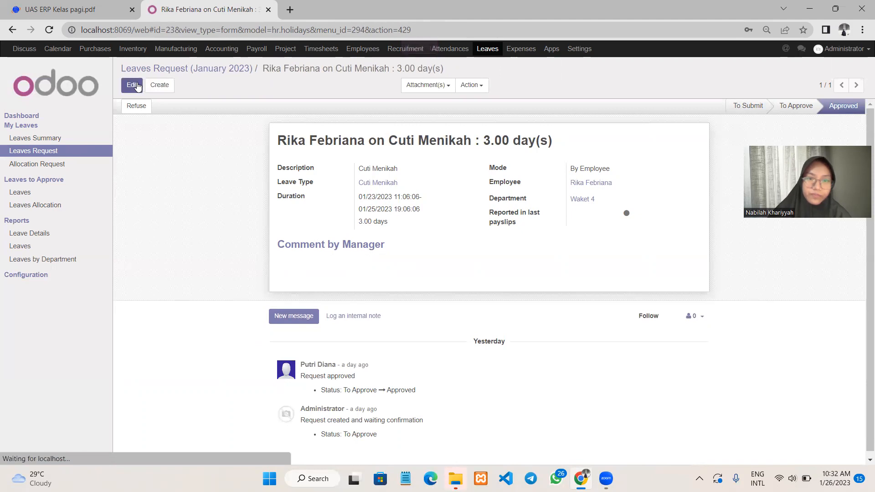
- Open localhost:8069 in a new Incognito window and select the first database listed for login
{"action": "left_click", "coordinate": [862, 30]}
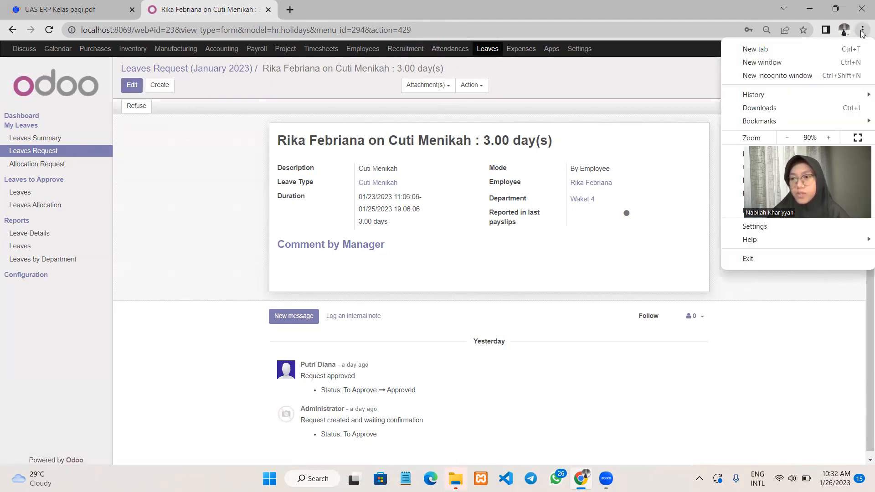
{"action": "left_click", "coordinate": [783, 77]}
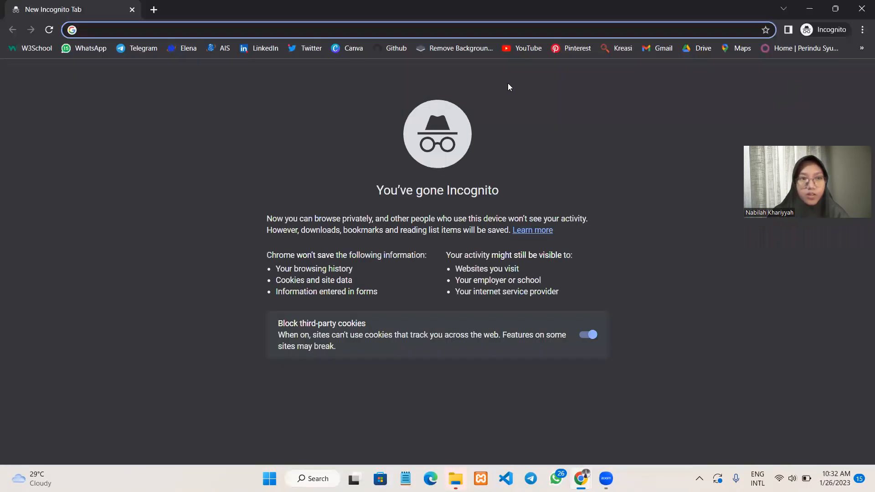
{"action": "type", "text": "local"}
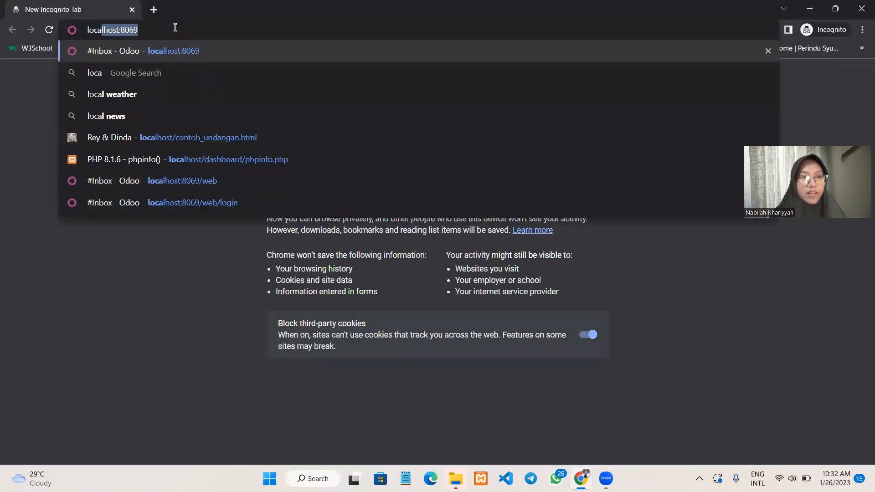
{"action": "key", "text": "Return"}
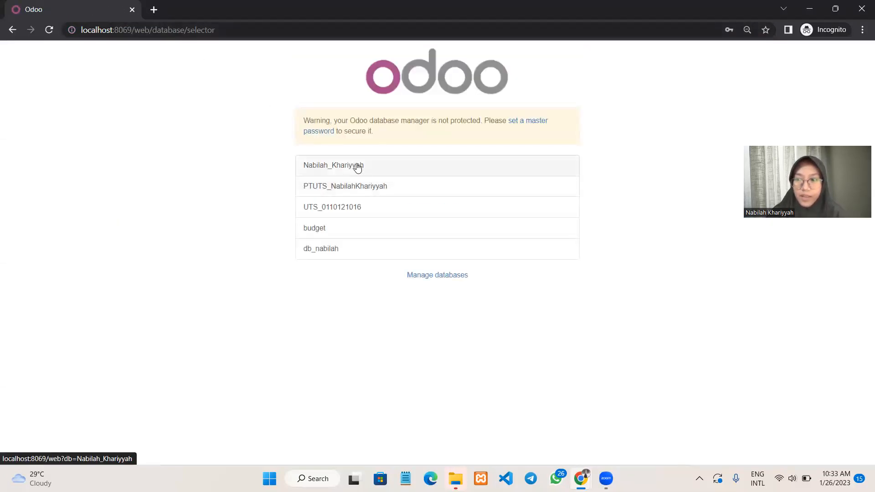
{"action": "left_click", "coordinate": [357, 168]}
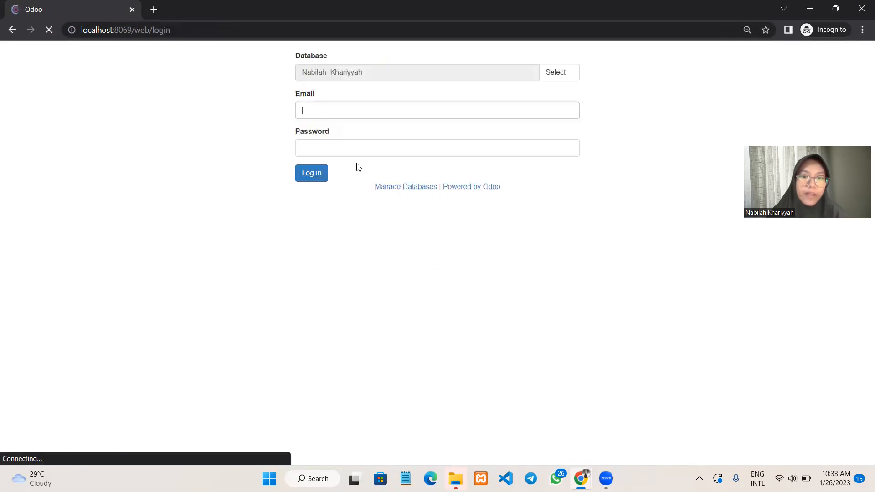
- Log in to the selected database as the HRD manager using the saved e-mail and password
{"action": "left_click", "coordinate": [343, 142]}
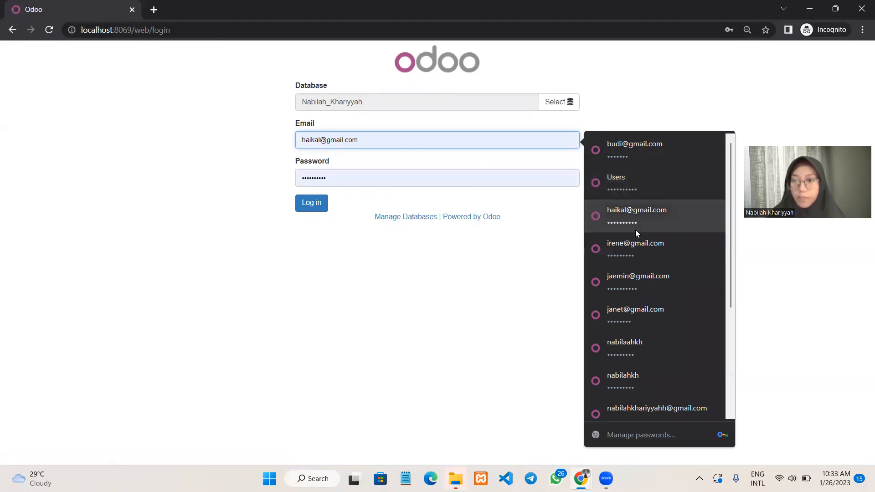
{"action": "scroll", "coordinate": [637, 237], "scroll_direction": "down", "scroll_amount": 2}
{"action": "scroll", "coordinate": [652, 280], "scroll_direction": "down", "scroll_amount": 3}
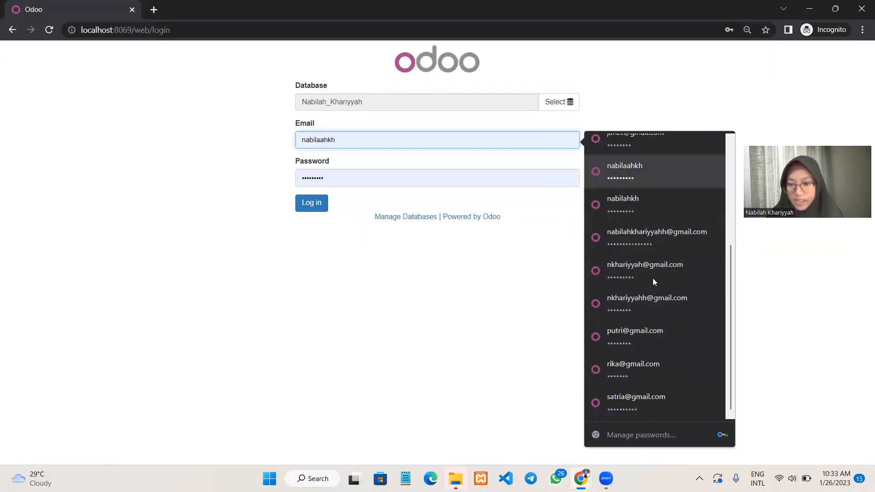
{"action": "left_click", "coordinate": [650, 334]}
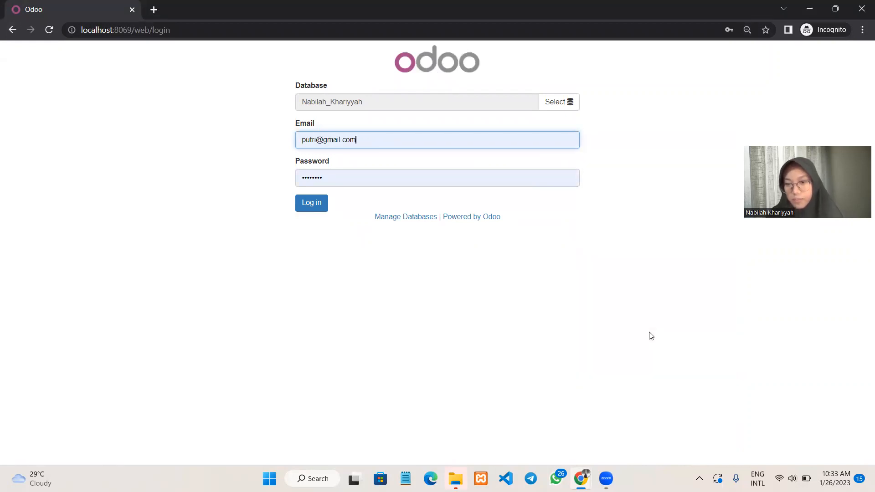
{"action": "left_click", "coordinate": [314, 204]}
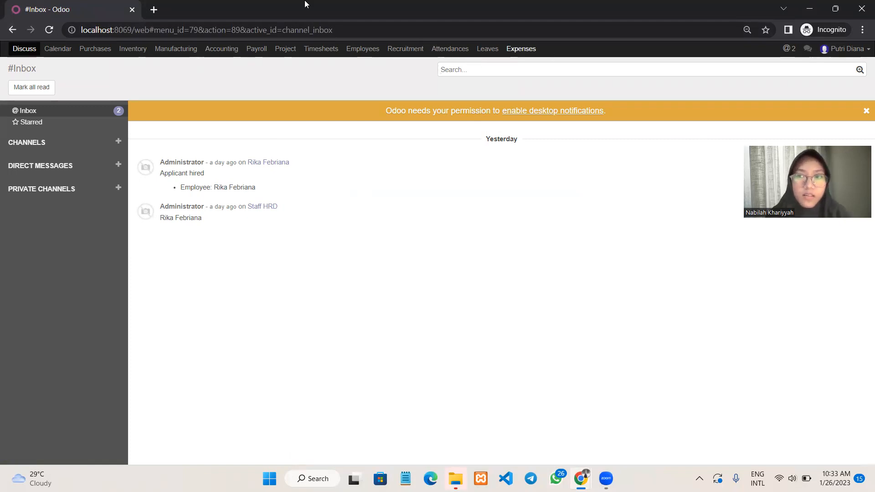
- List all leaves under Leaves to Approve by removing the To Approve and My Department Leaves filters
{"action": "left_click", "coordinate": [485, 54]}
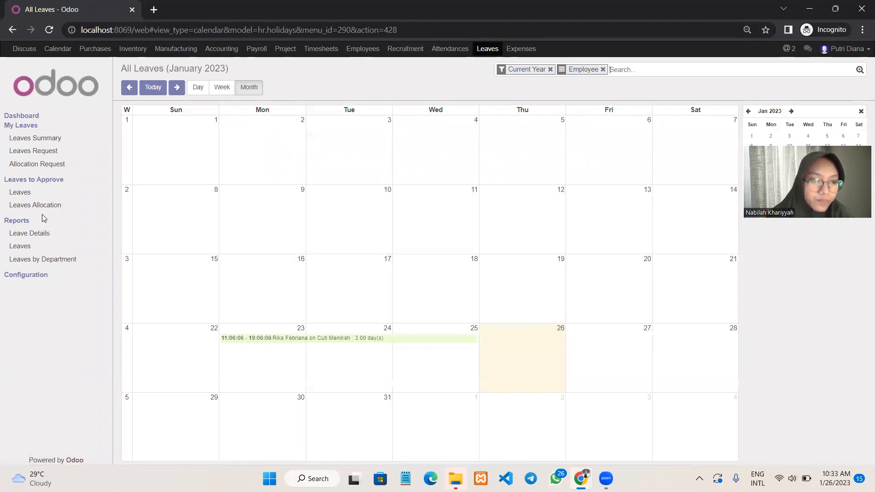
{"action": "left_click", "coordinate": [22, 195]}
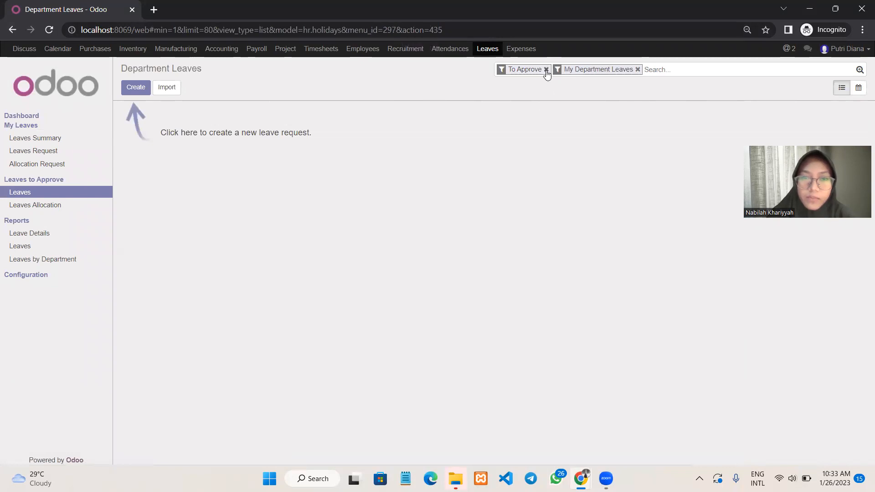
{"action": "left_click", "coordinate": [547, 69]}
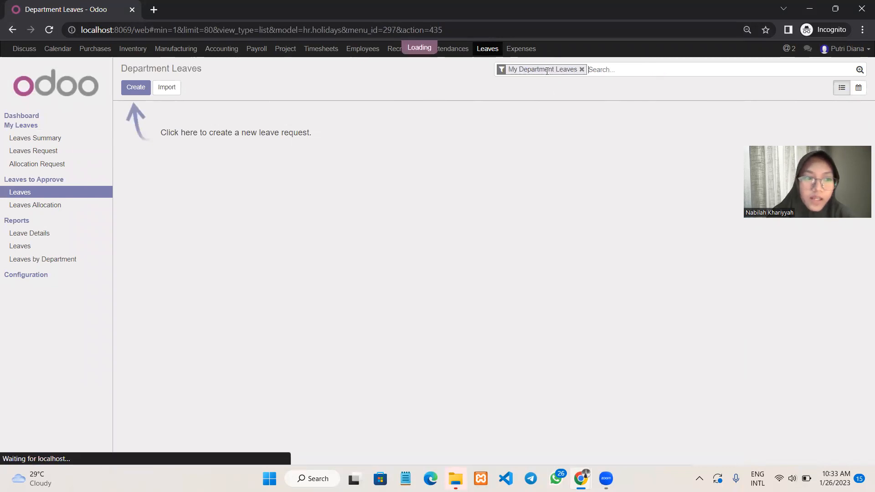
{"action": "left_click", "coordinate": [582, 69]}
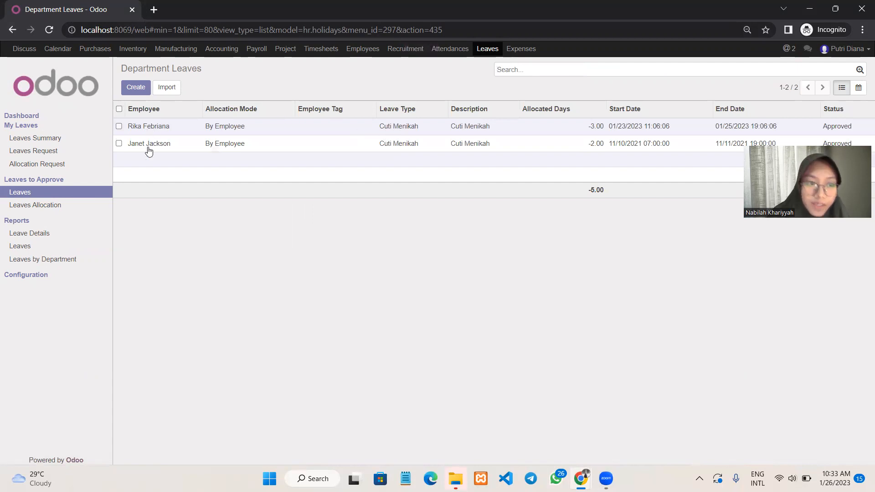
- Open the Staff HRD employee's marriage leave request, review its approval, and save it without changes
{"action": "left_click", "coordinate": [161, 129]}
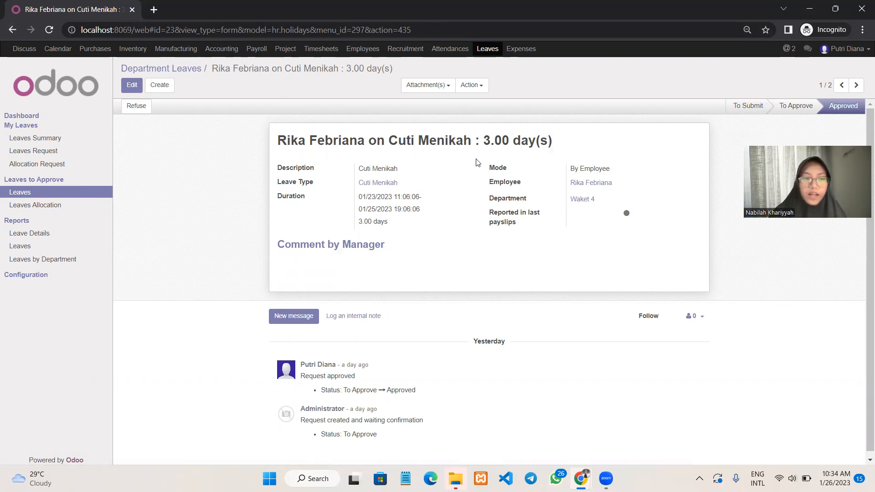
{"action": "left_click", "coordinate": [130, 84]}
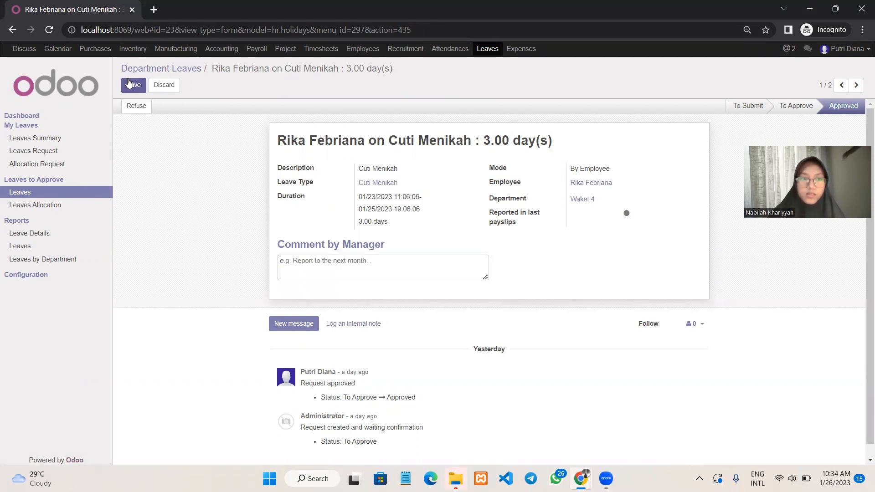
{"action": "left_click", "coordinate": [134, 85]}
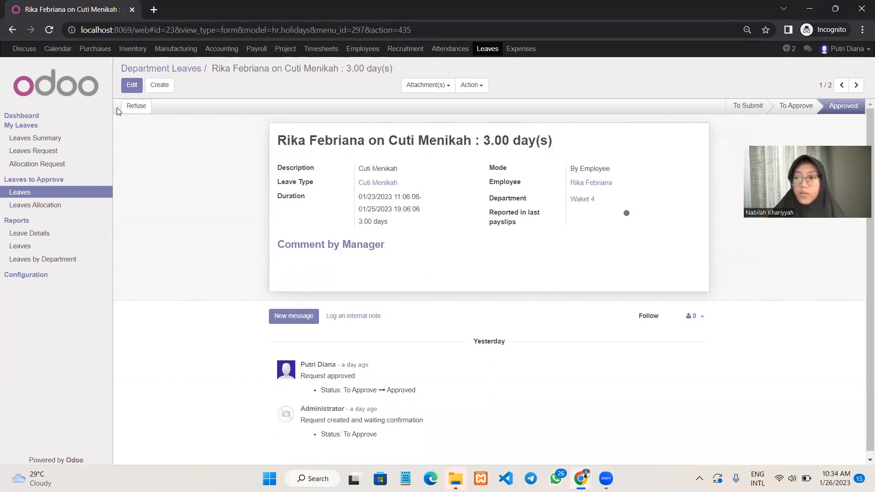
- Compare the same leave request's status in the administrator's Chrome window and return to the Incognito window
{"action": "mouse_move", "coordinate": [580, 479]}
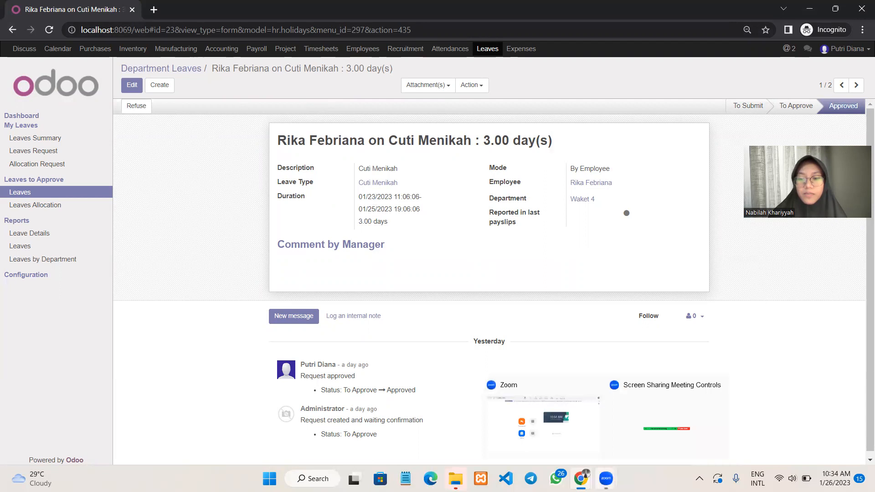
{"action": "left_click", "coordinate": [553, 455]}
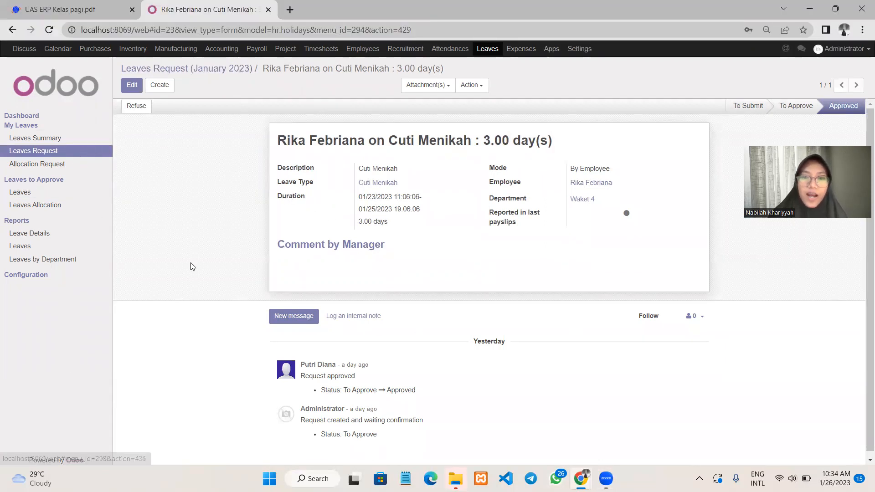
{"action": "mouse_move", "coordinate": [784, 115]}
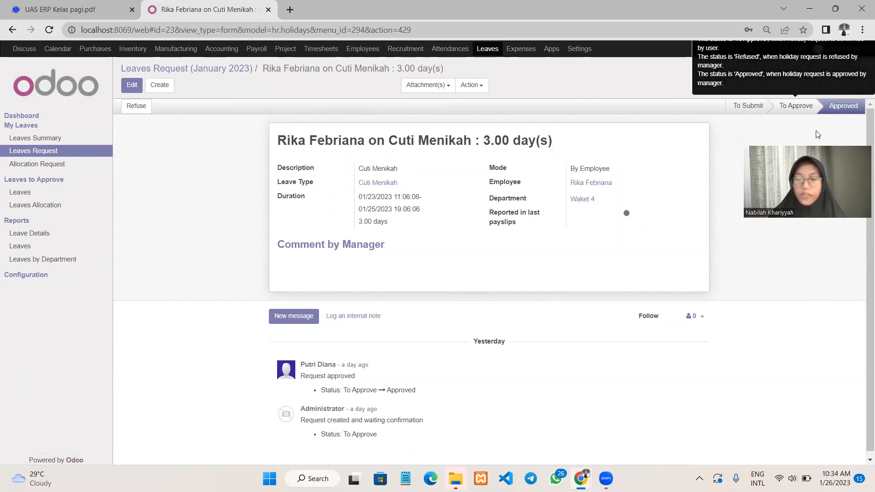
{"action": "mouse_move", "coordinate": [580, 479]}
{"action": "left_click", "coordinate": [656, 419]}
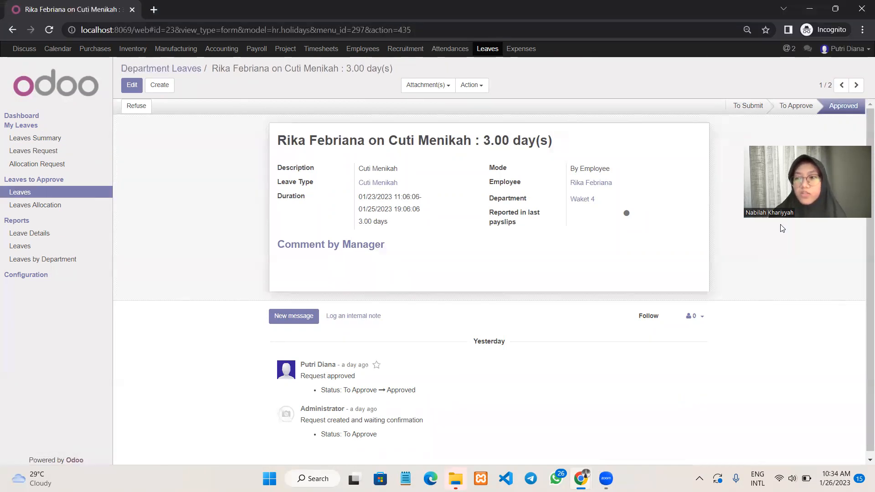
- Log out the HRD manager and log in as the Purchasing manager using the saved e-mail and password
{"action": "left_click", "coordinate": [848, 49]}
{"action": "left_click", "coordinate": [841, 128]}
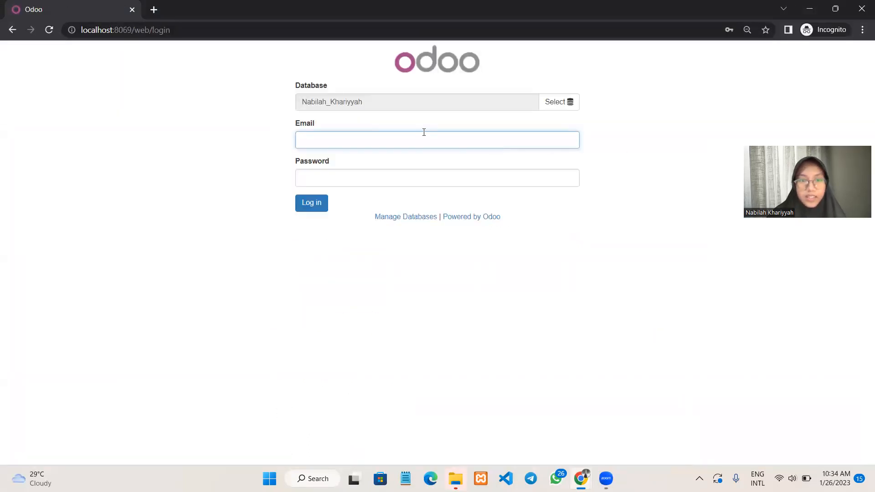
{"action": "left_click", "coordinate": [432, 141]}
{"action": "left_click", "coordinate": [640, 149]}
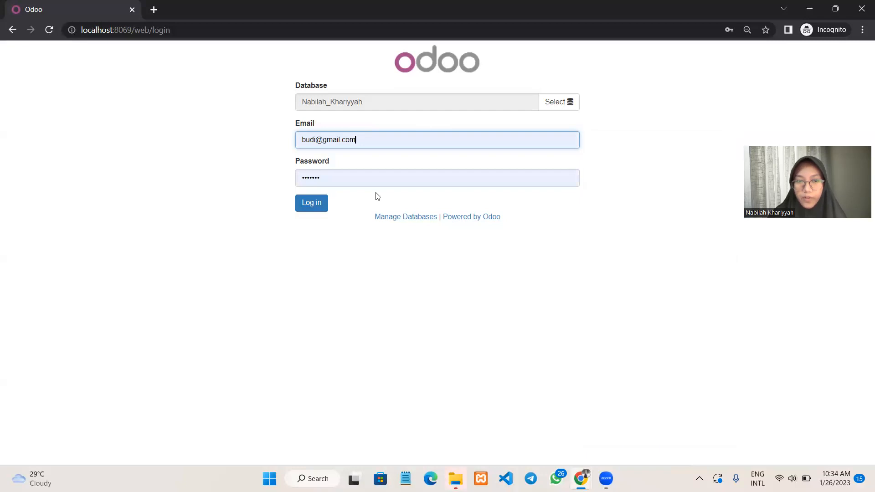
{"action": "left_click", "coordinate": [312, 203]}
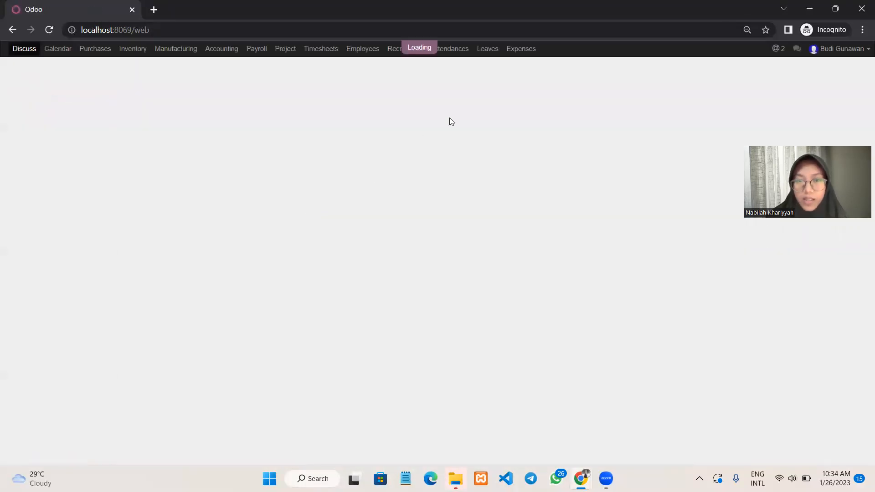
- List all department leaves without filters and open the Staff Purchasing employee's marriage leave request to review its approval
{"action": "left_click", "coordinate": [489, 56]}
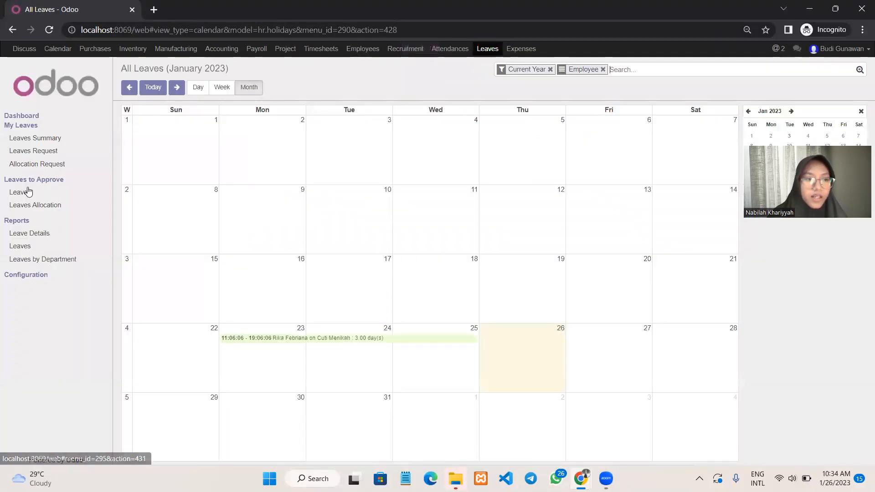
{"action": "left_click", "coordinate": [26, 196]}
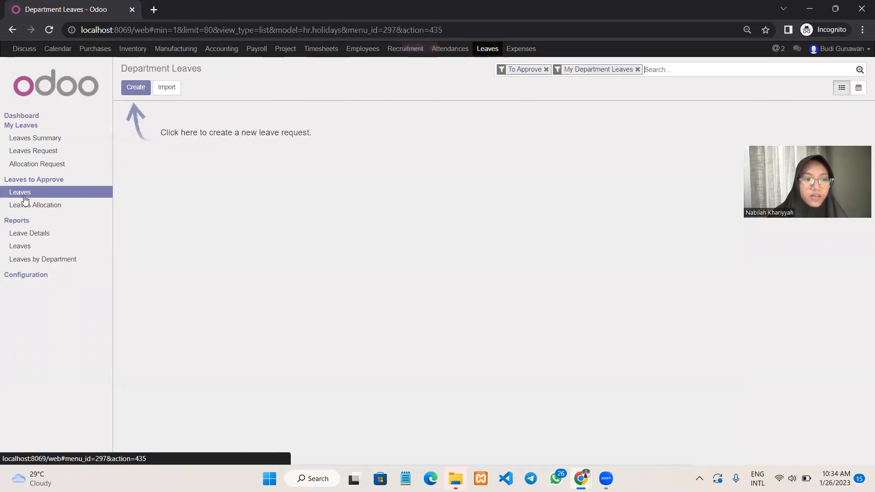
{"action": "left_click", "coordinate": [546, 69]}
{"action": "left_click", "coordinate": [581, 69]}
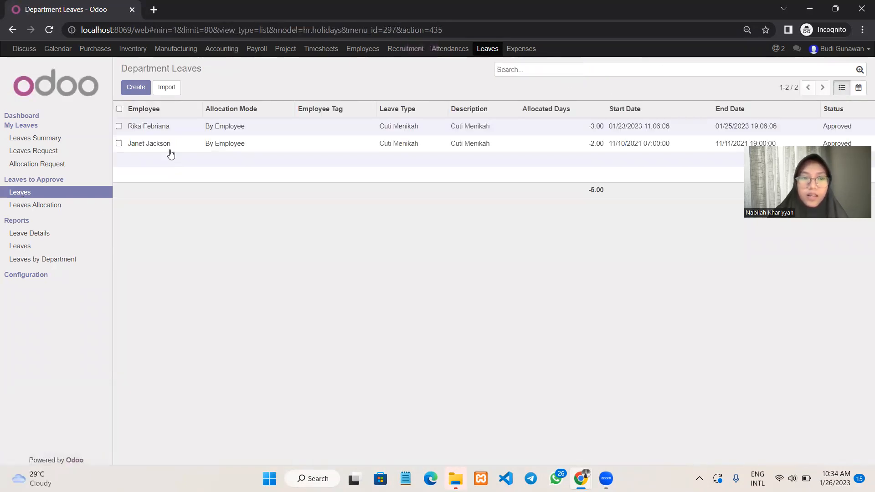
{"action": "left_click", "coordinate": [153, 145]}
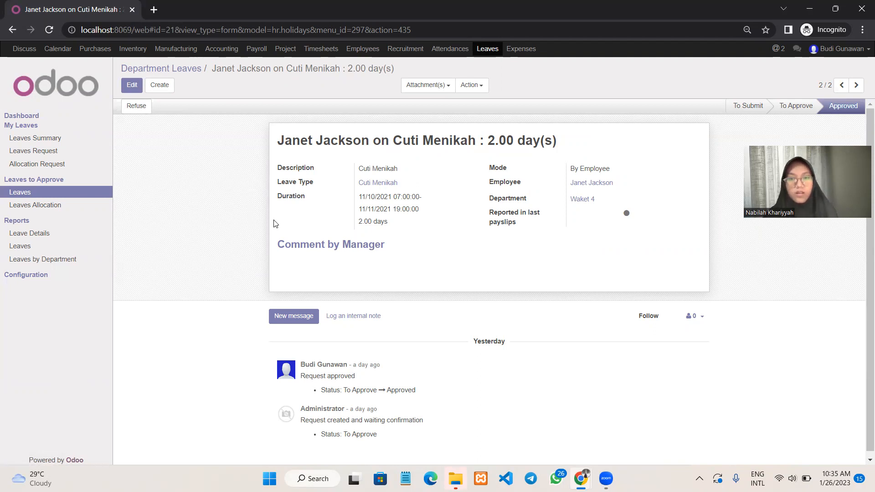
- Switch to the administrator's Chrome window and show everyone's Leaves Request calendar and Allocation Request list by removing the My Requests filters
{"action": "mouse_move", "coordinate": [580, 478]}
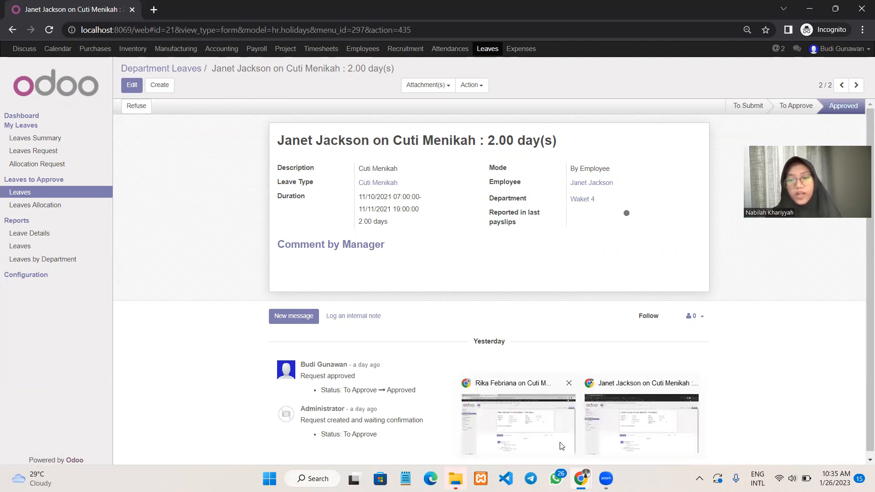
{"action": "left_click", "coordinate": [560, 442]}
{"action": "left_click", "coordinate": [35, 153]}
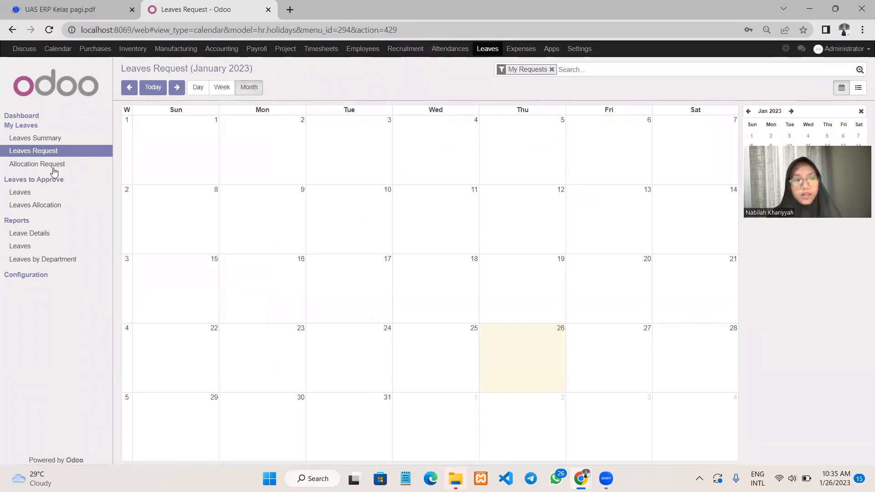
{"action": "left_click", "coordinate": [551, 69]}
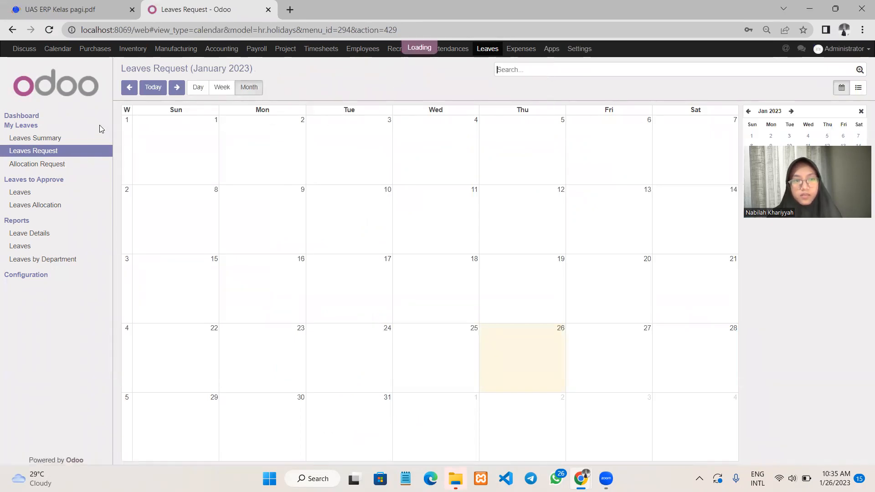
{"action": "left_click", "coordinate": [64, 165]}
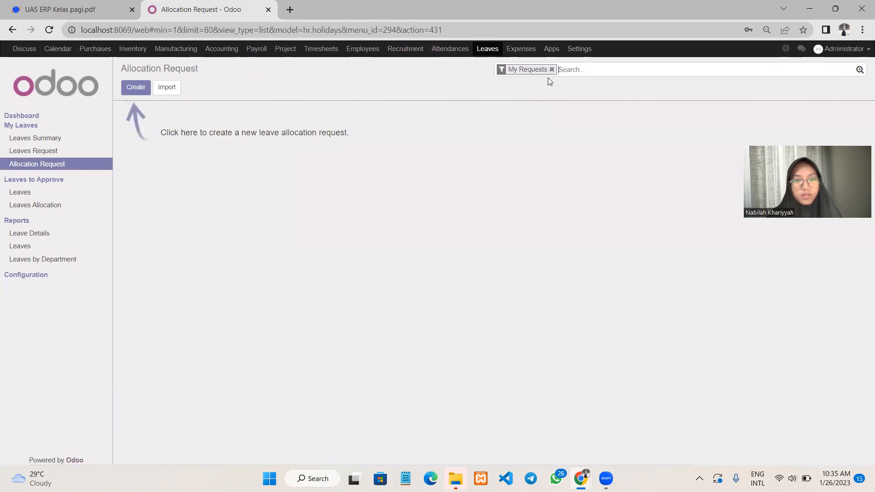
{"action": "left_click", "coordinate": [551, 69]}
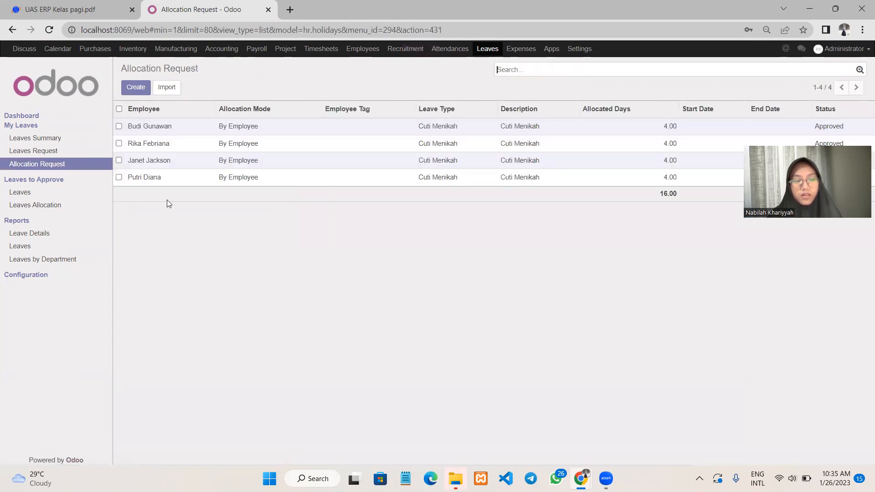
- Remove both filters from the administrator's Department Leaves list and open the Staff Purchasing employee's marriage leave request
{"action": "left_click", "coordinate": [15, 193]}
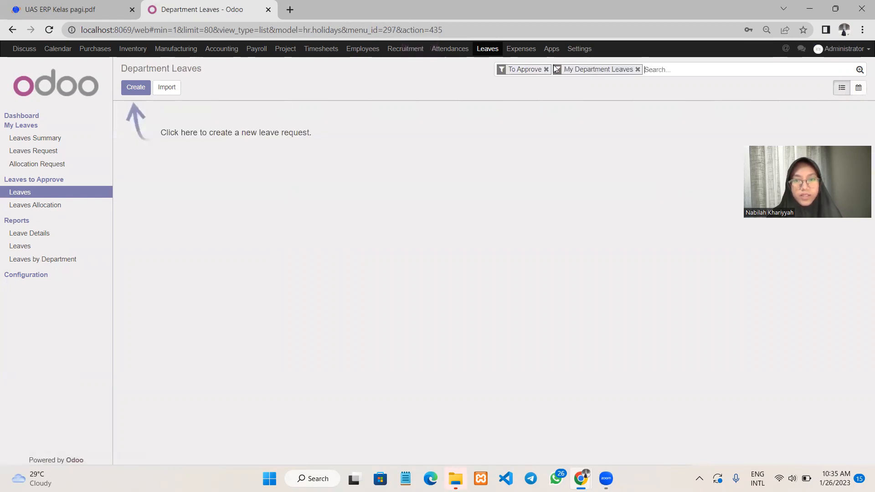
{"action": "left_click", "coordinate": [546, 69]}
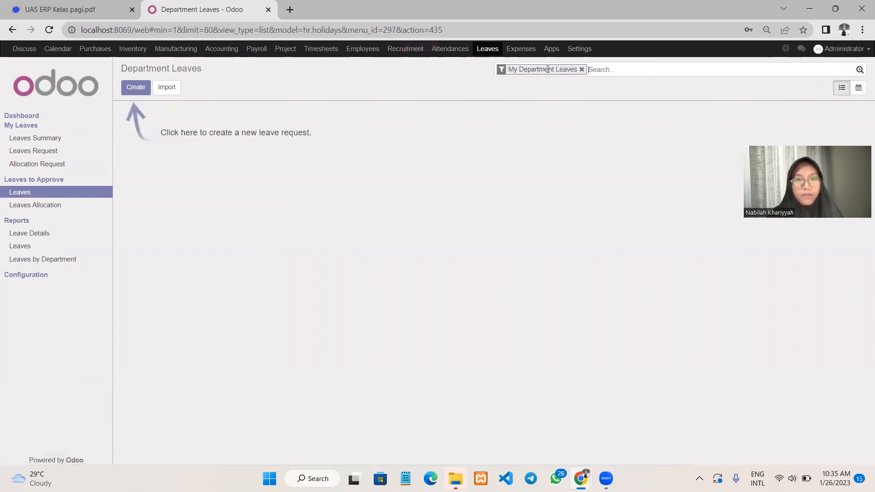
{"action": "left_click", "coordinate": [582, 69]}
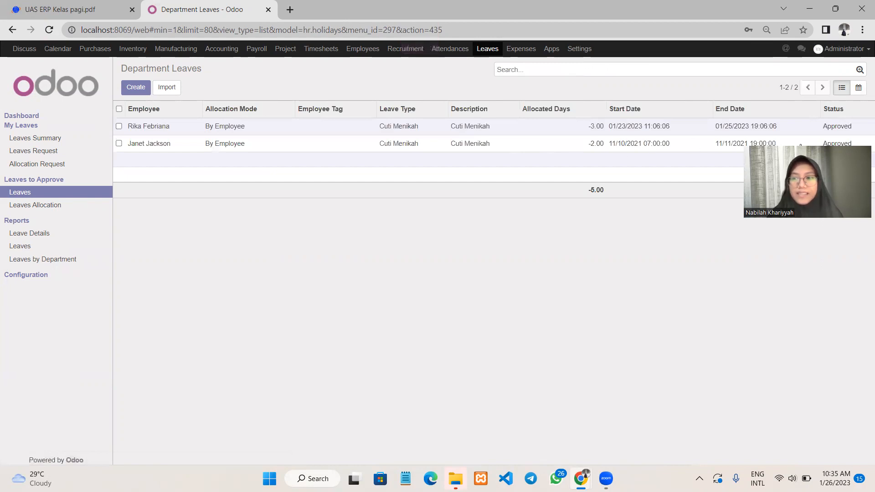
{"action": "left_click", "coordinate": [152, 143]}
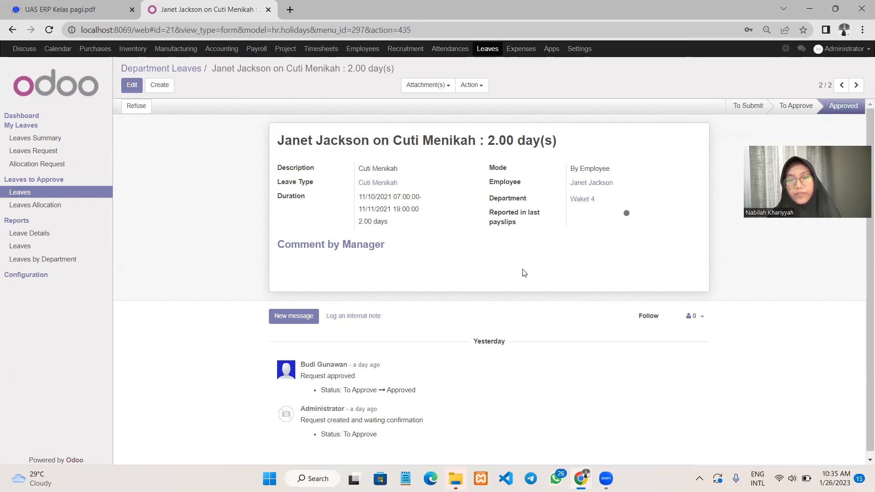
- Check tasks 6 and 7 in the exam PDF against the Staff Purchasing employee's leave request status
{"action": "left_click", "coordinate": [60, 12]}
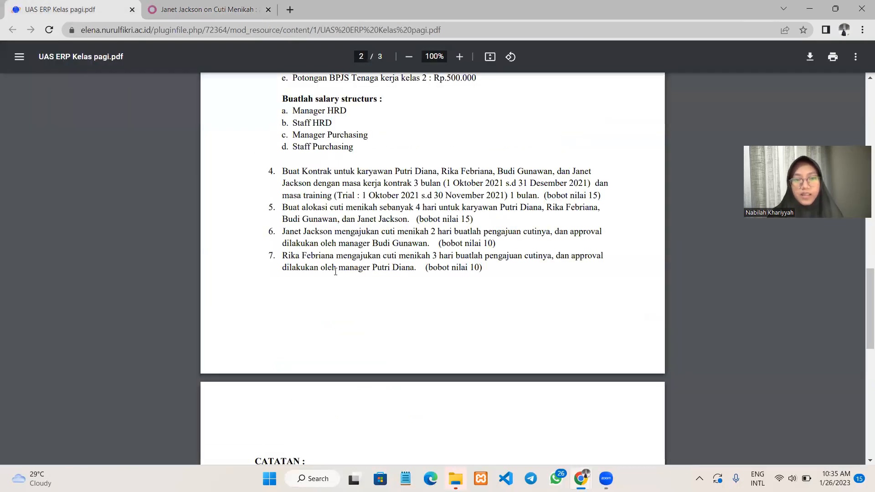
{"action": "scroll", "coordinate": [336, 272], "scroll_direction": "down", "scroll_amount": 5}
{"action": "scroll", "coordinate": [335, 271], "scroll_direction": "up", "scroll_amount": 3}
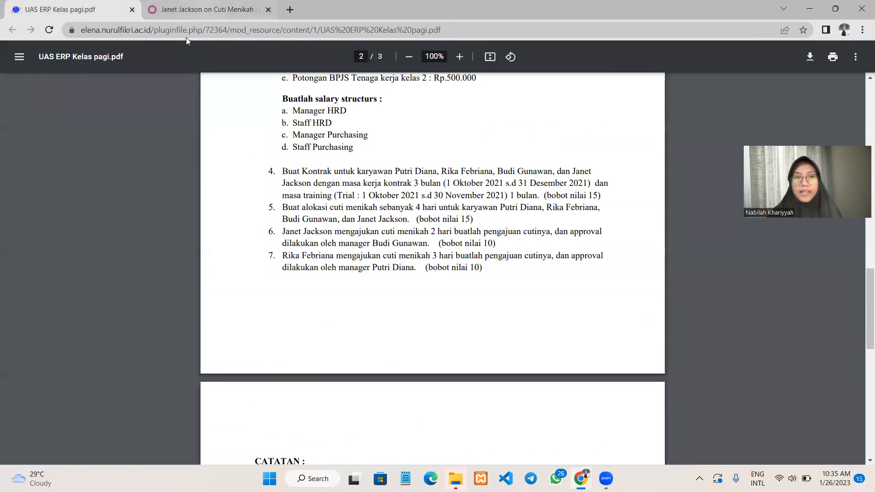
{"action": "left_click", "coordinate": [196, 10]}
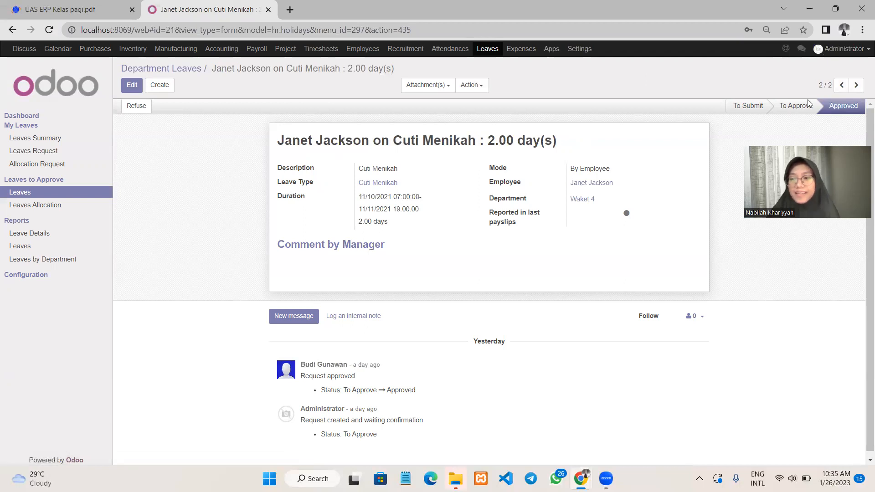
{"action": "mouse_move", "coordinate": [809, 104]}
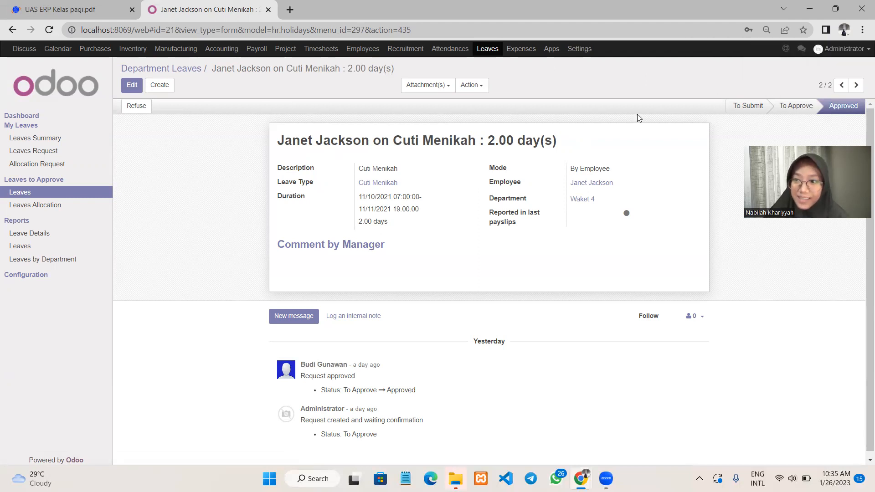
- Review the exam PDF's tasks from the leave requests back to the case study introduction on page 1
{"action": "left_click", "coordinate": [77, 5]}
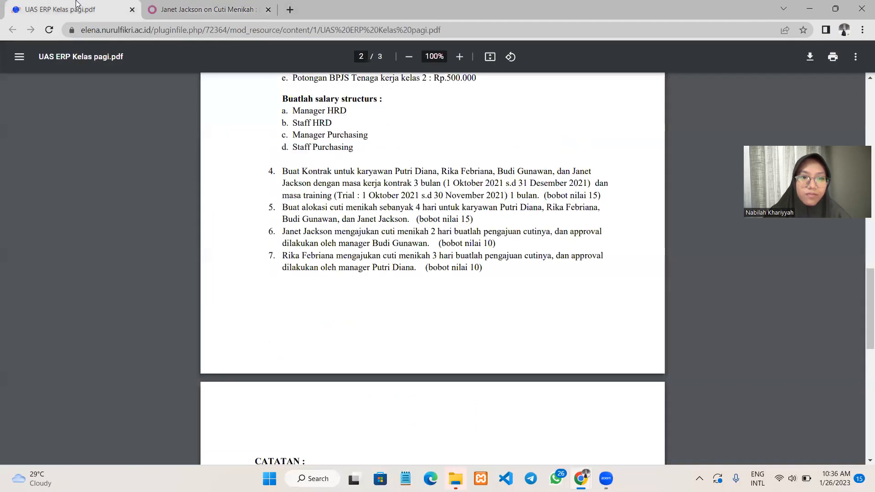
{"action": "scroll", "coordinate": [549, 211], "scroll_direction": "up", "scroll_amount": 5}
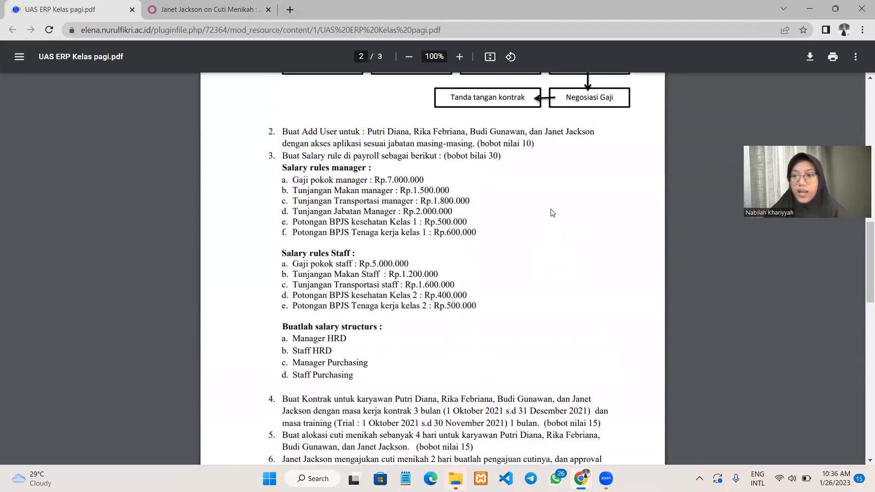
{"action": "scroll", "coordinate": [551, 213], "scroll_direction": "up", "scroll_amount": 15}
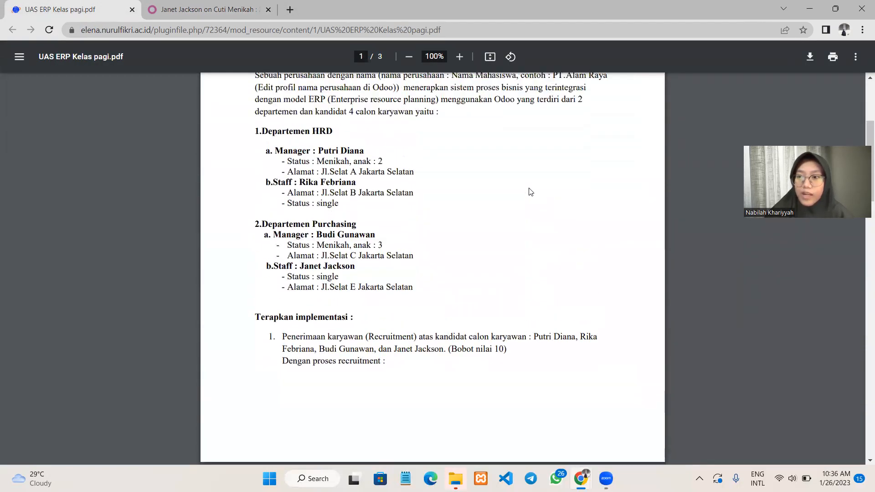
{"action": "scroll", "coordinate": [531, 192], "scroll_direction": "up", "scroll_amount": 3}
{"action": "scroll", "coordinate": [531, 192], "scroll_direction": "up", "scroll_amount": 1}
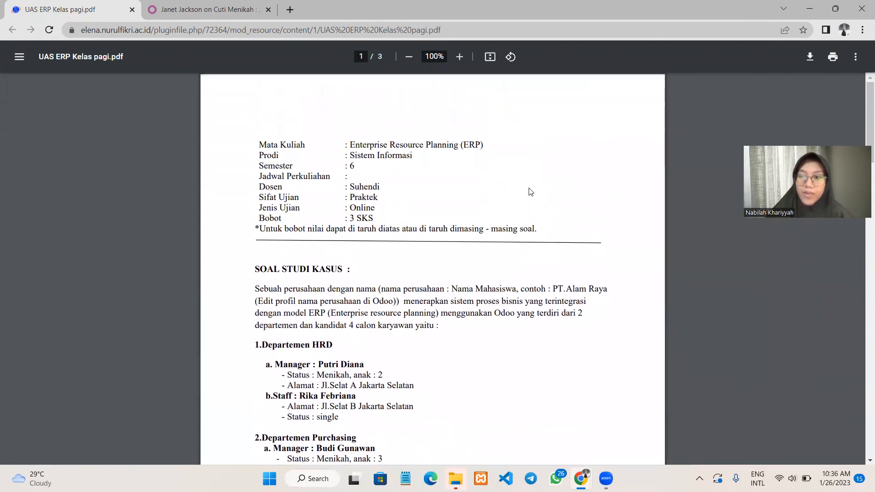